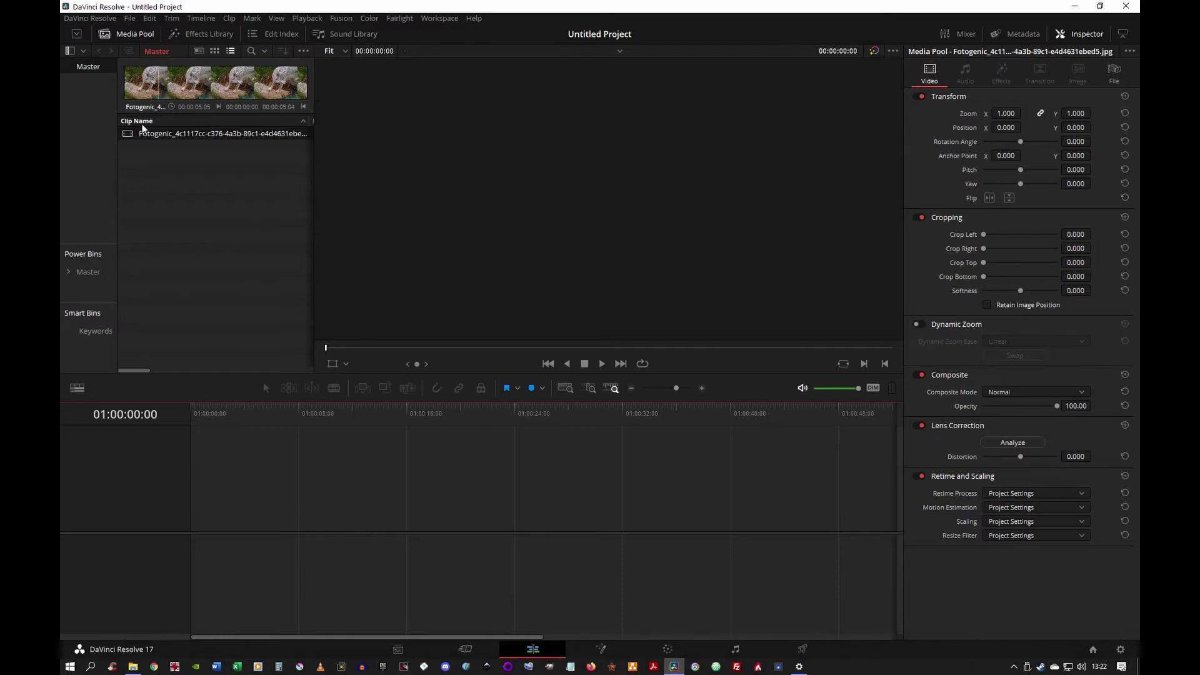
Drag the wolf JPG onto the empty timeline to create Timeline 1 with the clip on V1.
mouse_move(174, 131)
left_mouse_down()
mouse_move(224, 550)
mouse_move(193, 536)
left_mouse_up()
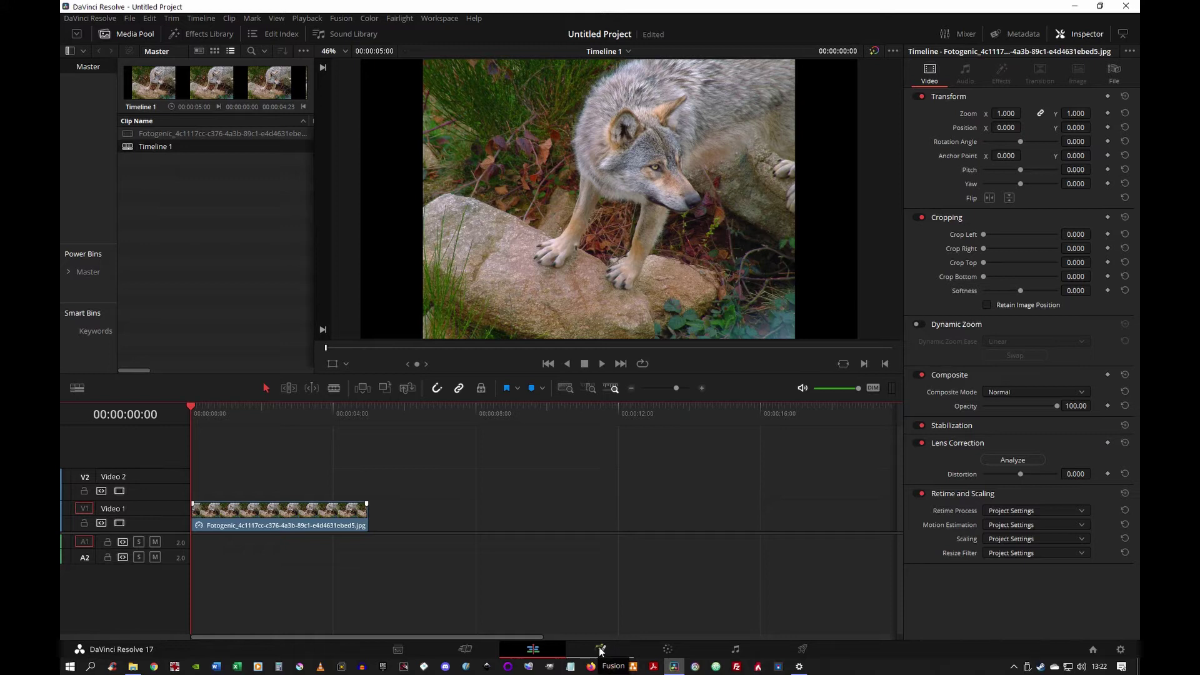
Open the selected wolf clip on the Fusion page with the Effects Library shown.
left_click(258, 523)
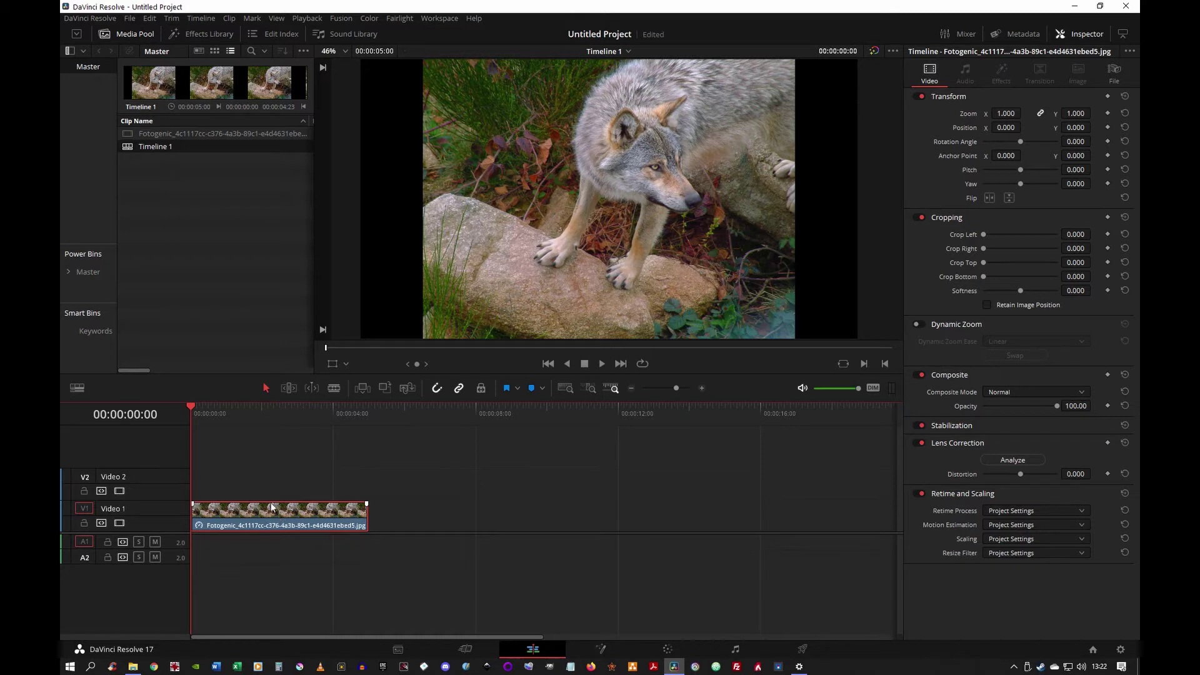
left_click(600, 649)
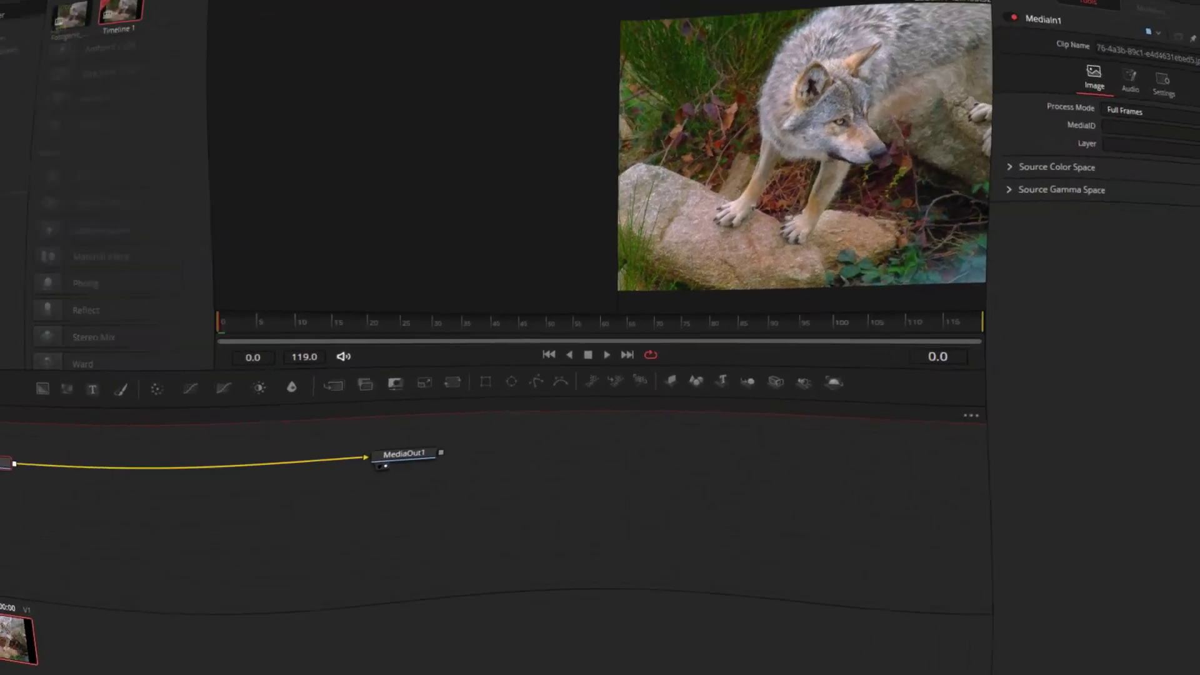
left_click(202, 39)
left_click(204, 39)
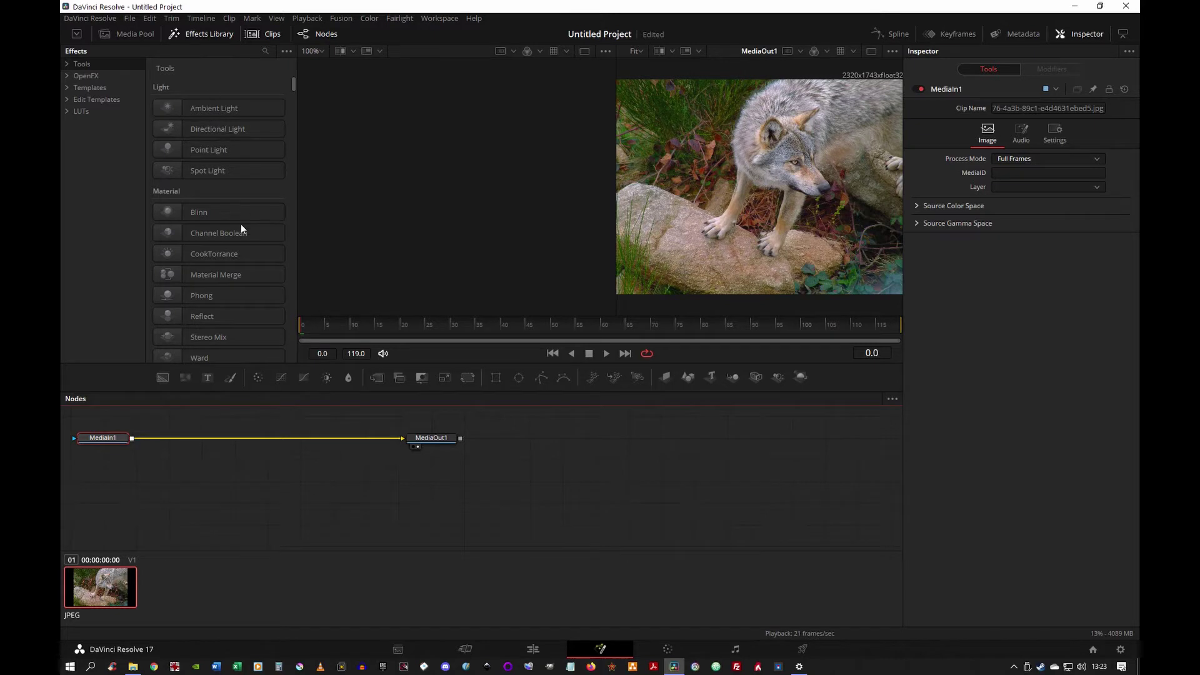
Drop a Channel Boolean node onto the MediaIn1–MediaOut1 link.
scroll(238, 263, "down", 2)
scroll(236, 255, "down", 2)
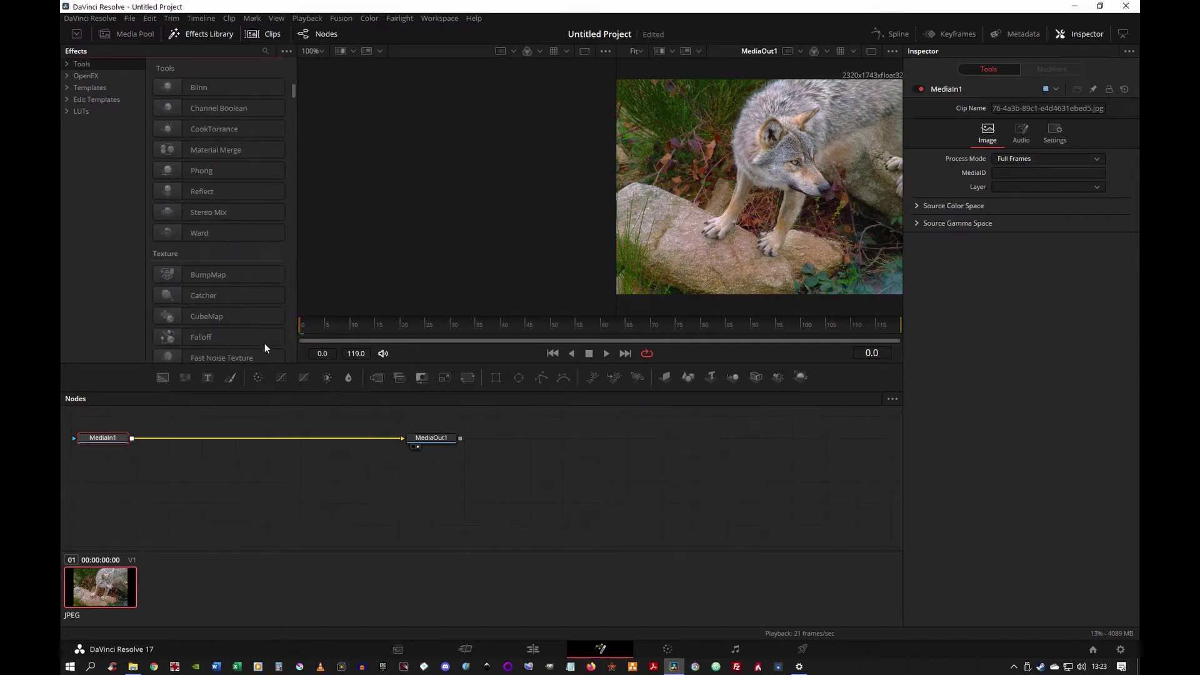
scroll(230, 188, "up", 4)
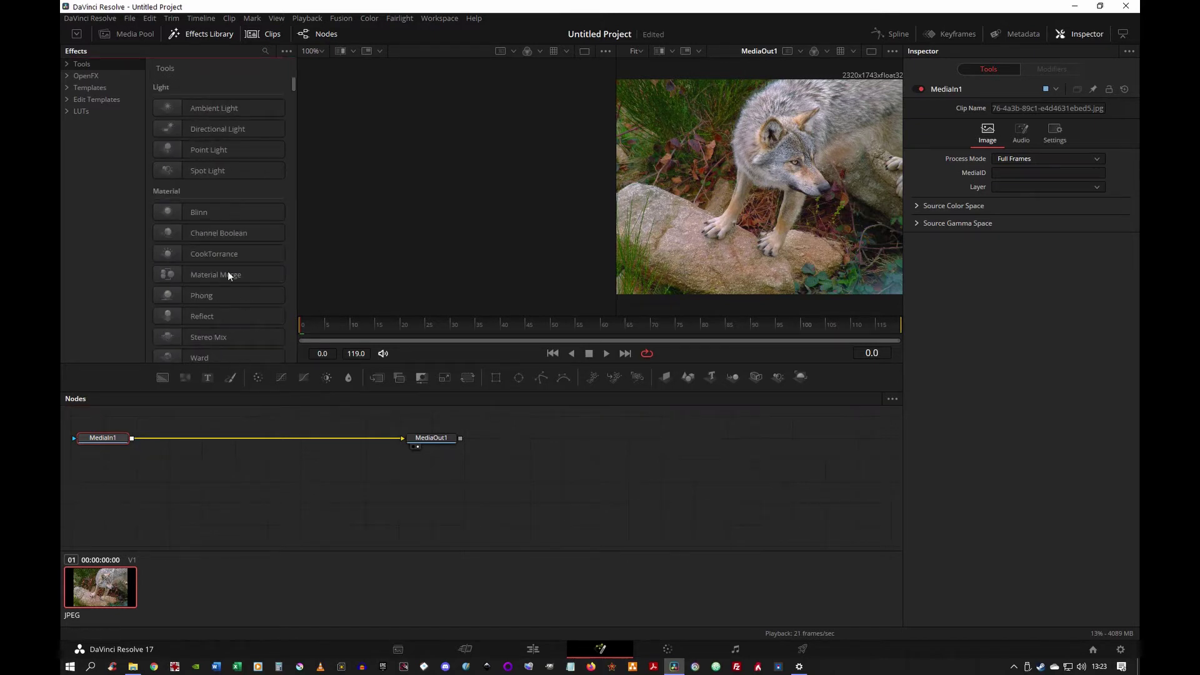
left_click_drag(214, 235, 251, 440)
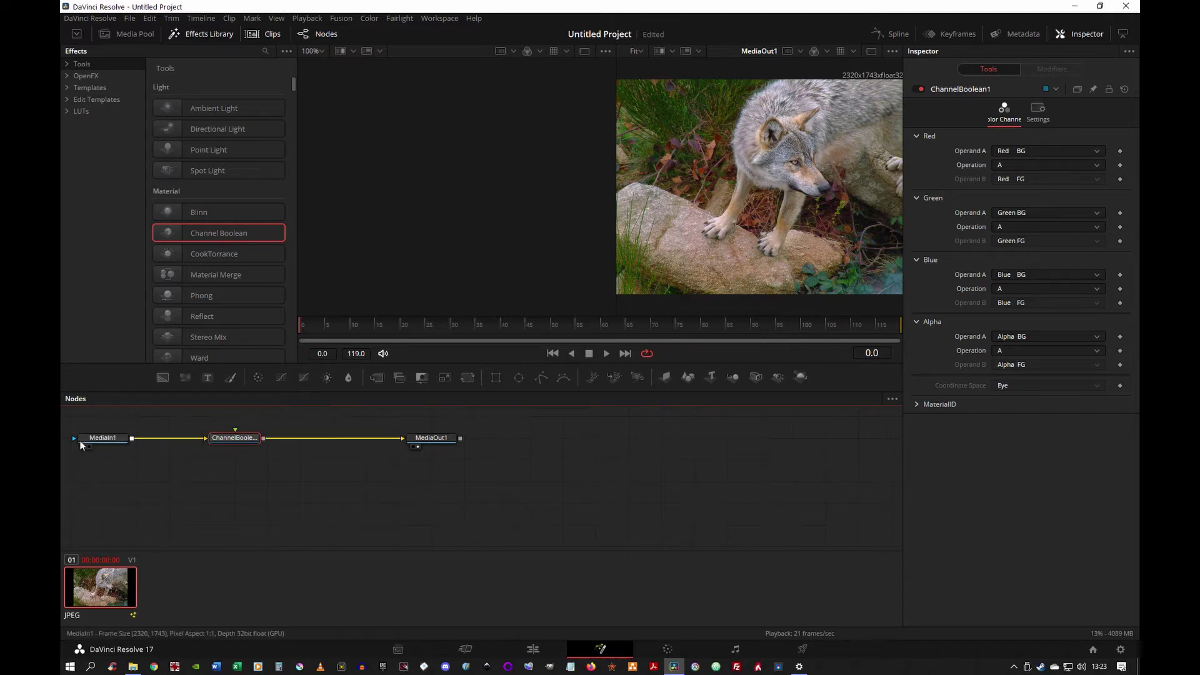
View MediaIn1 in the left viewer and delete the ChannelBoolean1 node.
left_click(110, 442)
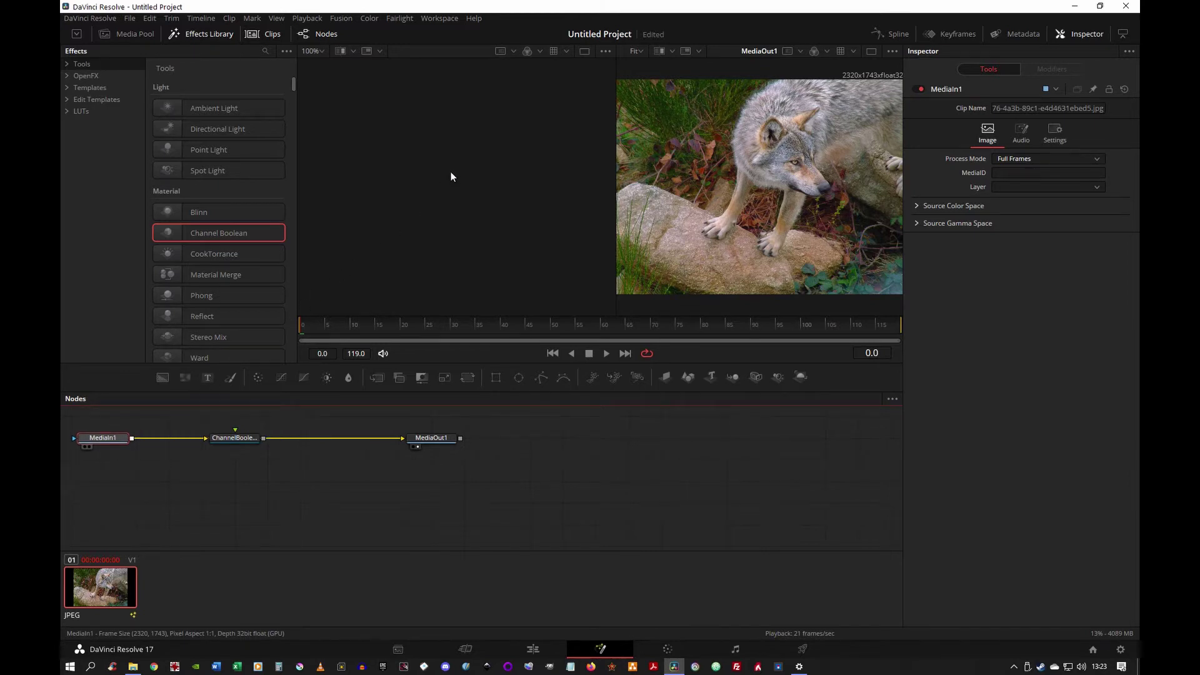
key("1")
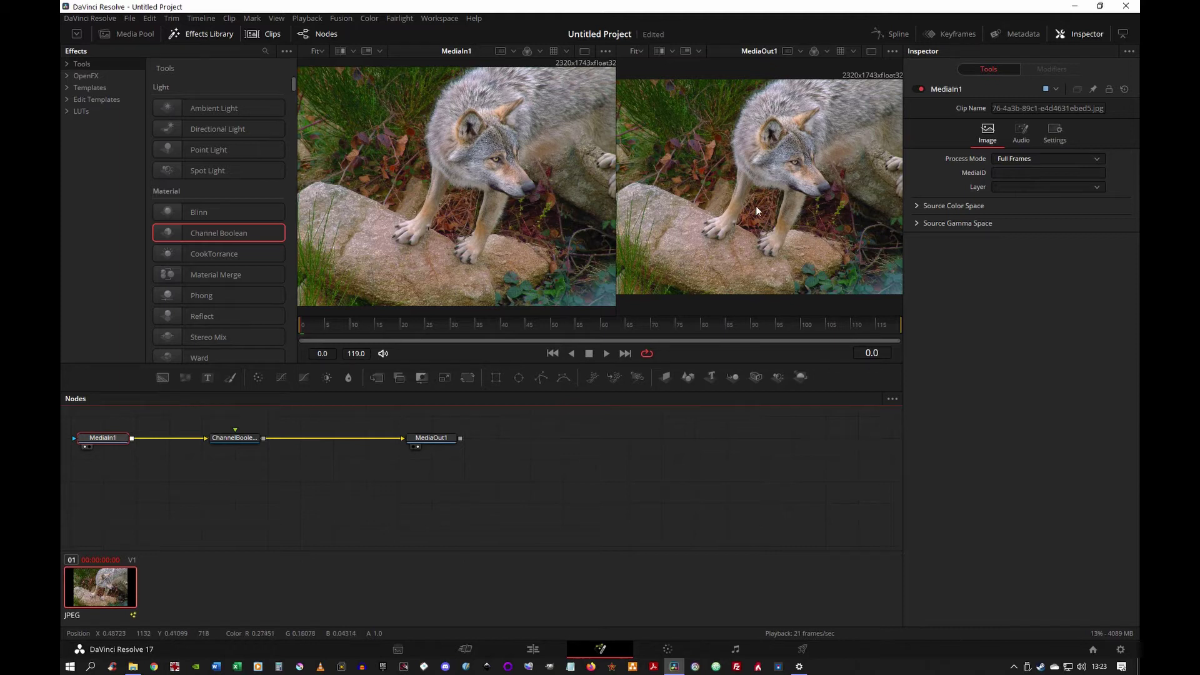
left_click(235, 436)
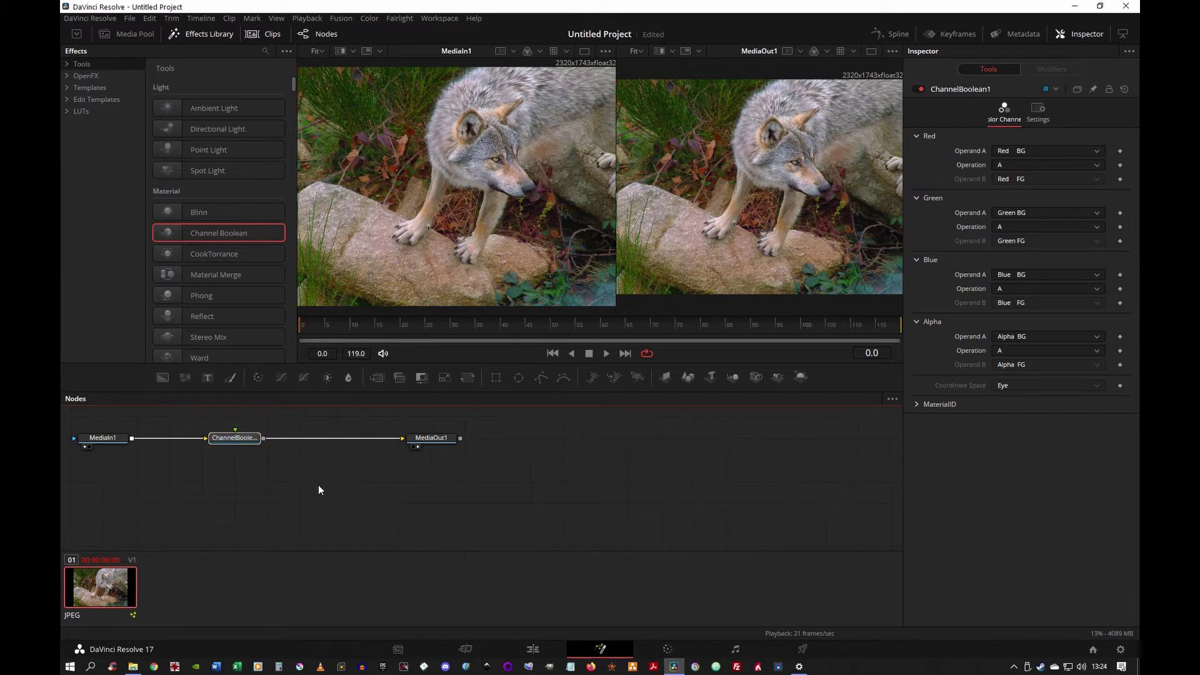
key("Delete")
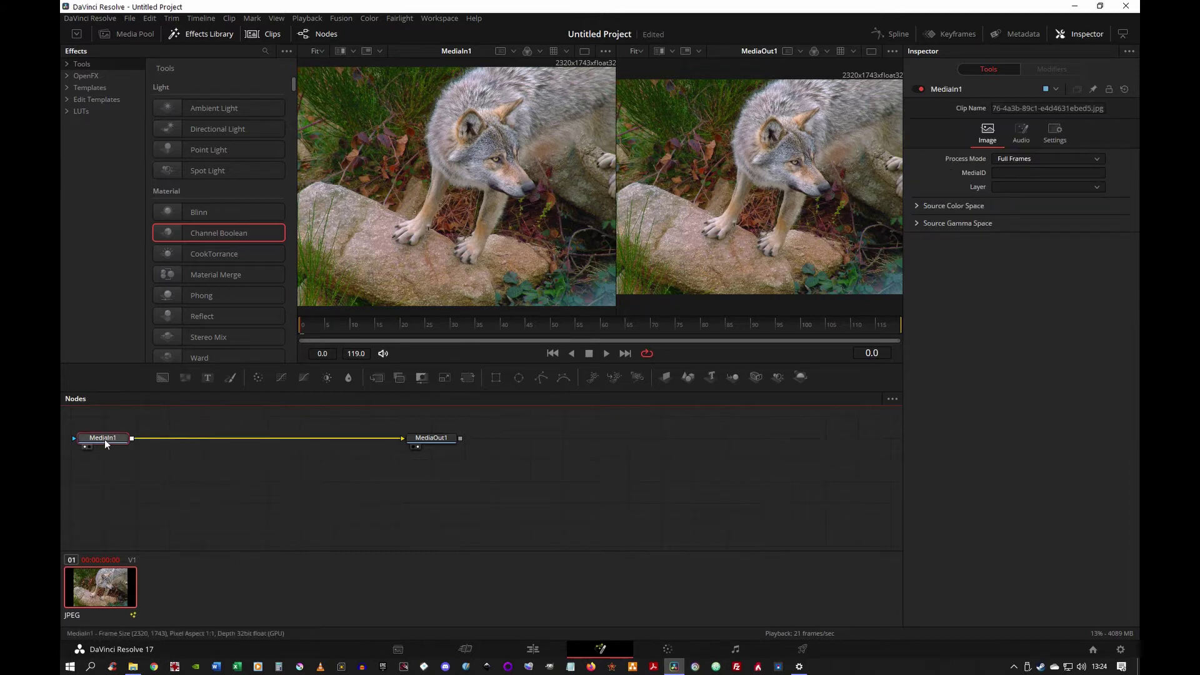
Spread MediaIn1 and MediaOut1 apart so the link runs straight.
left_click_drag(104, 440, 143, 469)
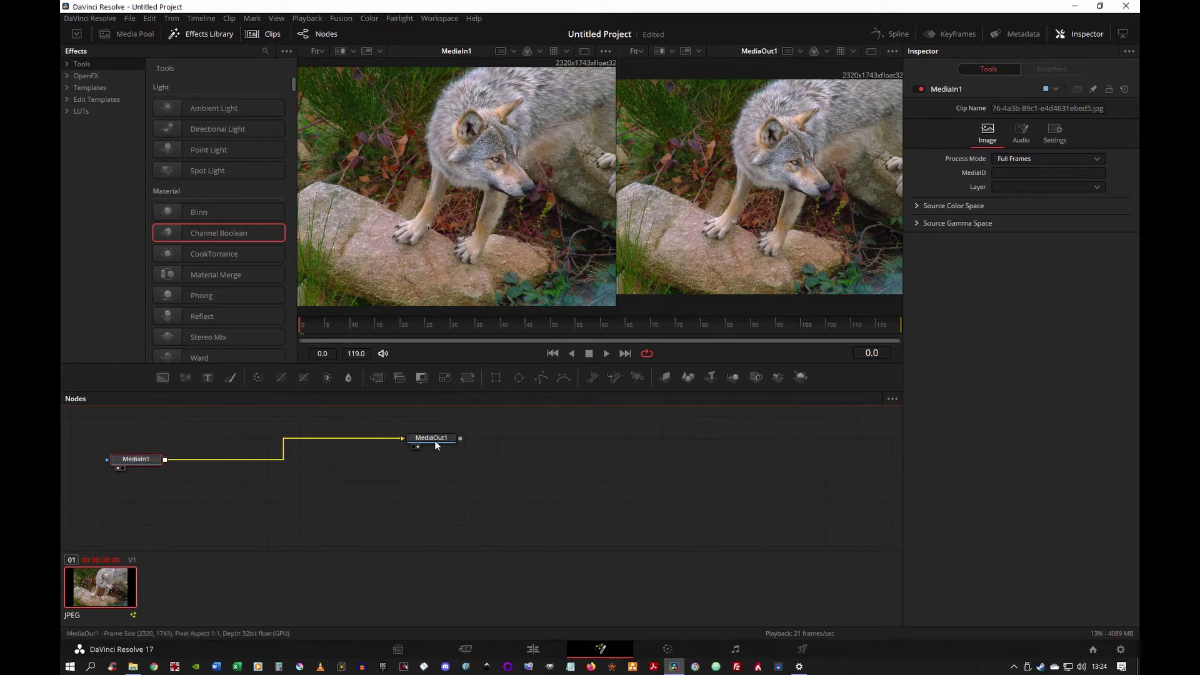
left_click_drag(434, 440, 731, 461)
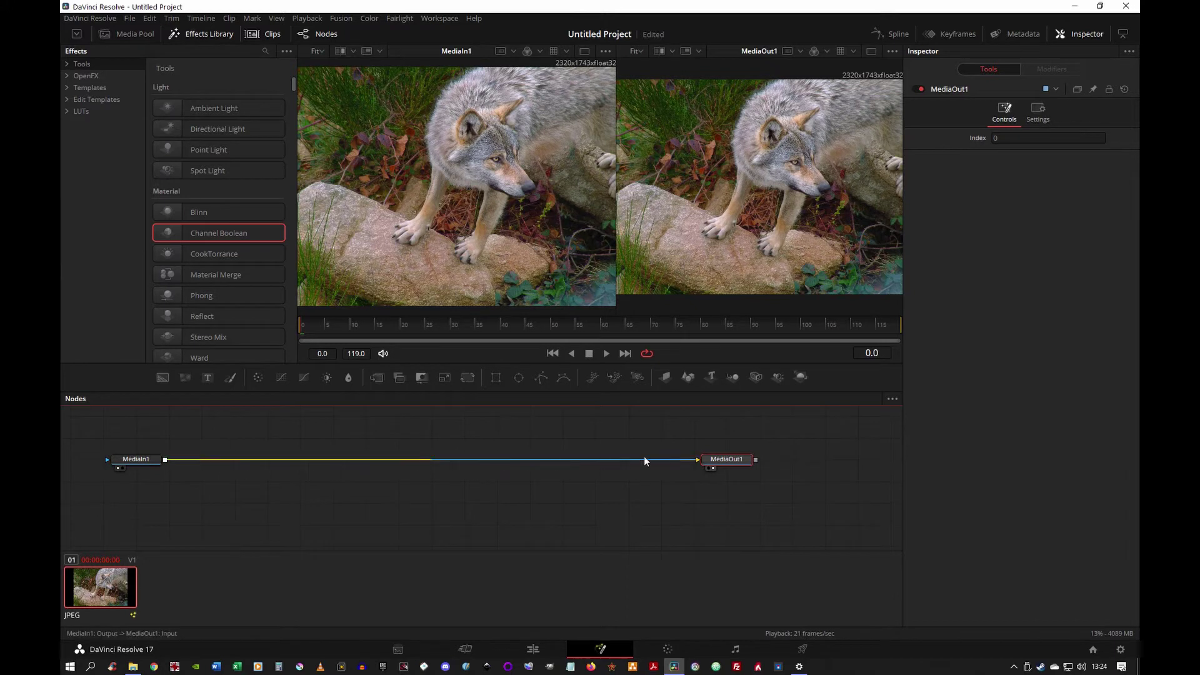
left_click_drag(703, 440, 731, 469)
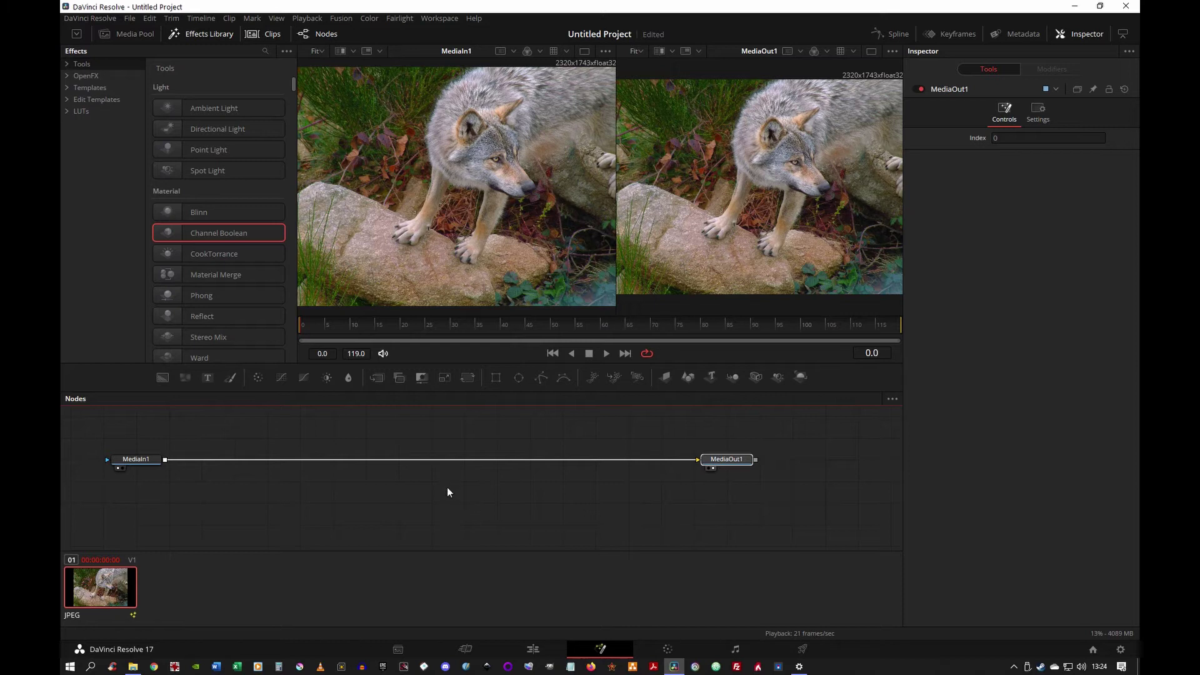
Expand Tools and OpenFX in the effects tree, save with Ctrl+S, and scroll to Resolve FX Warp.
left_click(68, 76)
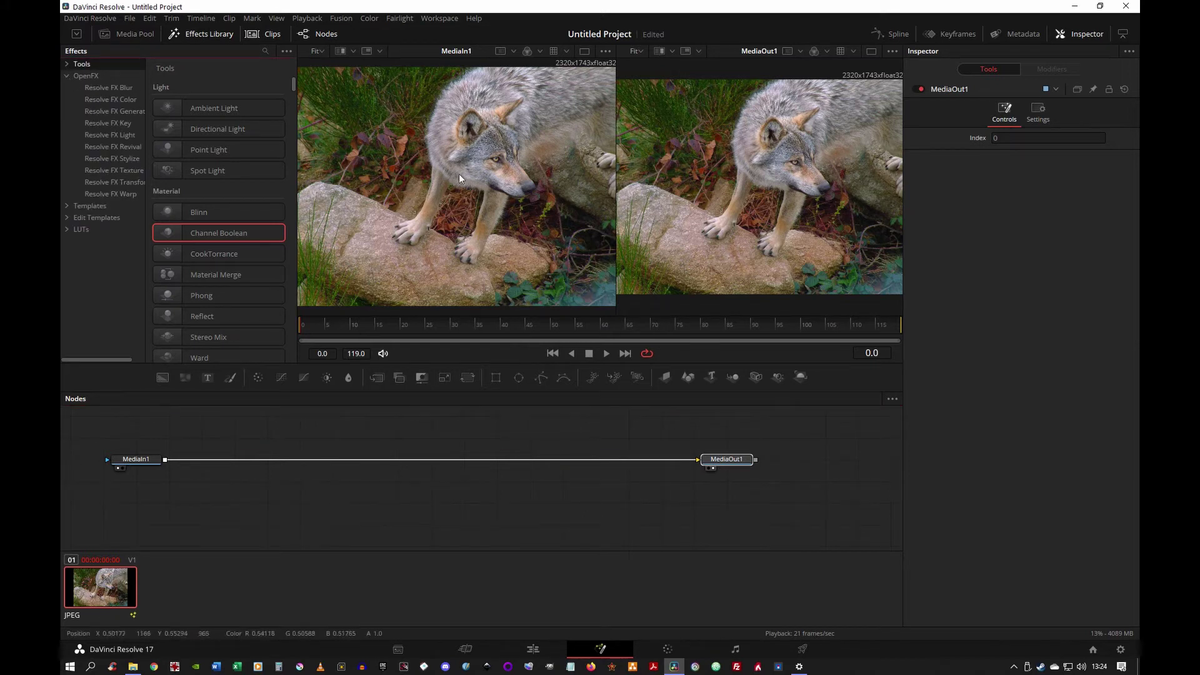
left_click(67, 65)
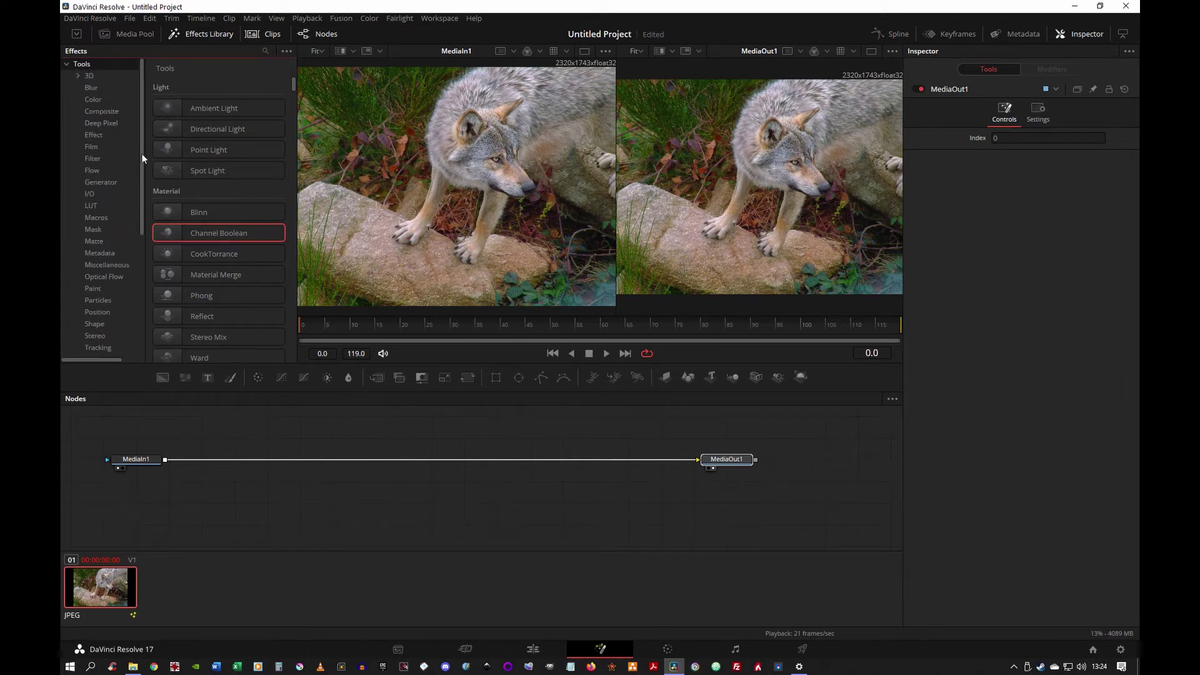
scroll(142, 157, "down", 3)
left_click(107, 193)
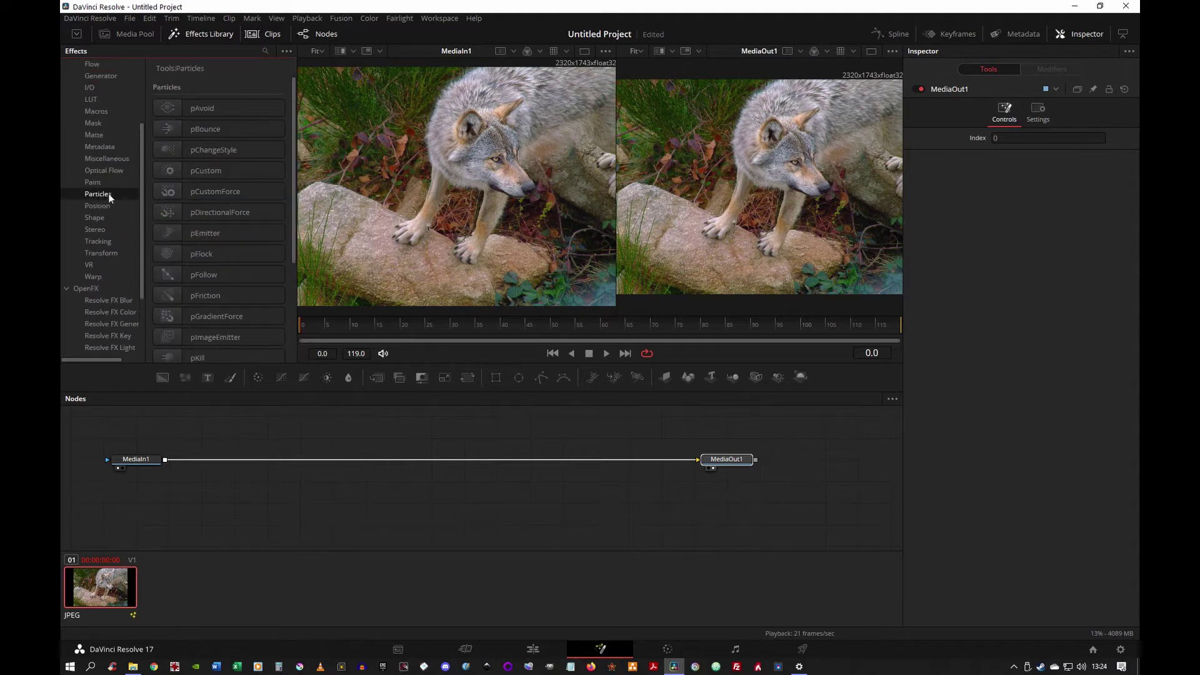
left_click_drag(291, 179, 295, 275)
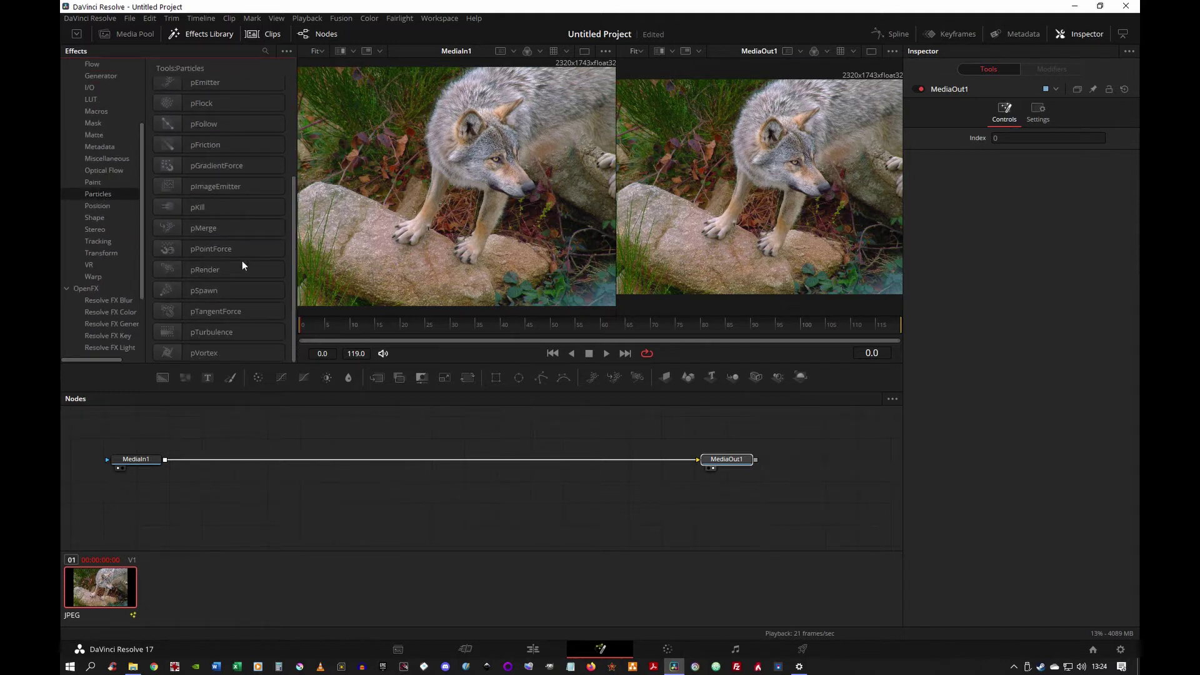
scroll(212, 243, "up", 5)
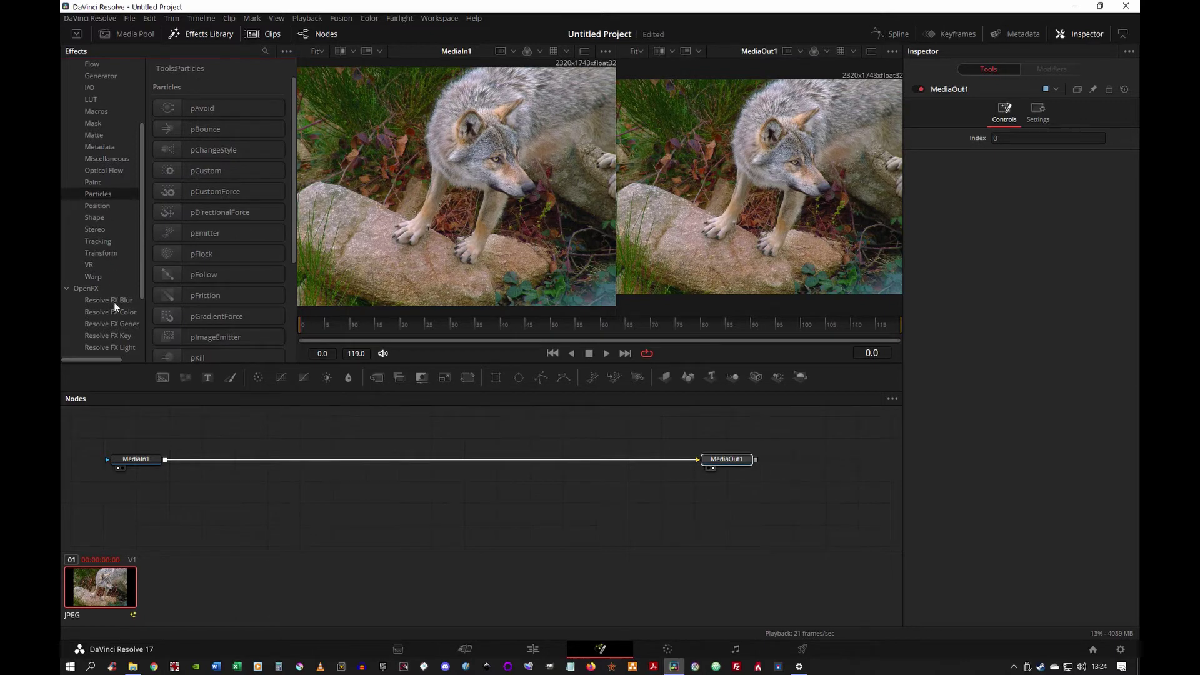
left_click(88, 289)
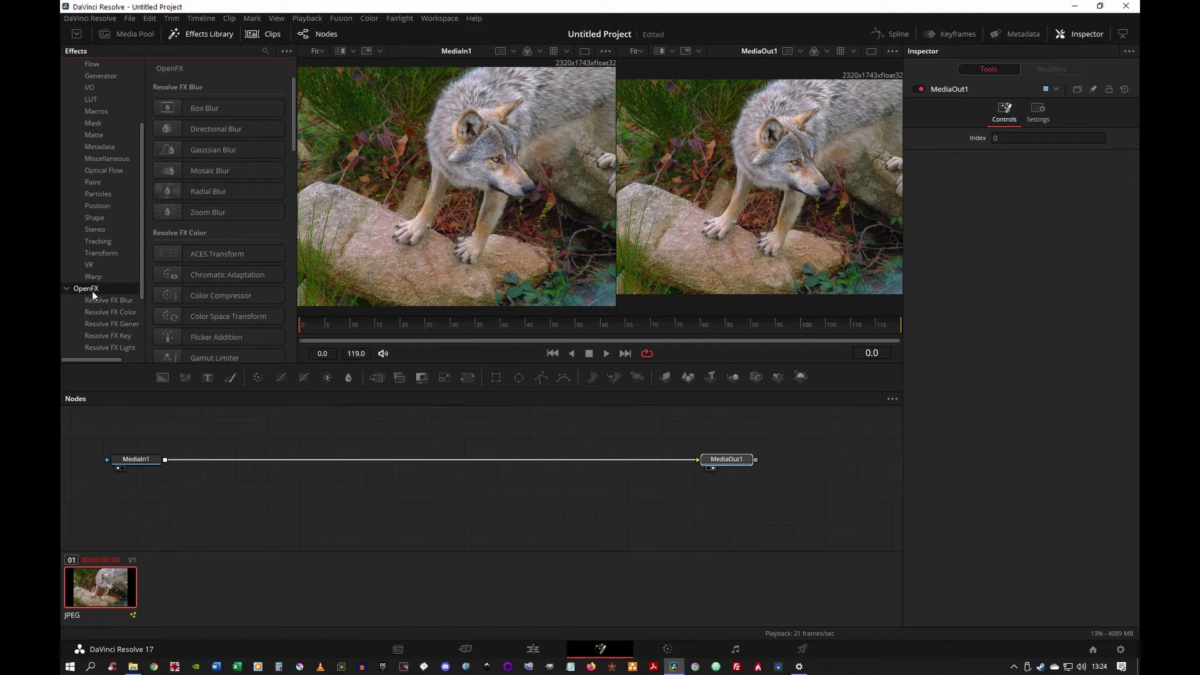
key("ctrl+s")
left_click_drag(292, 129, 295, 348)
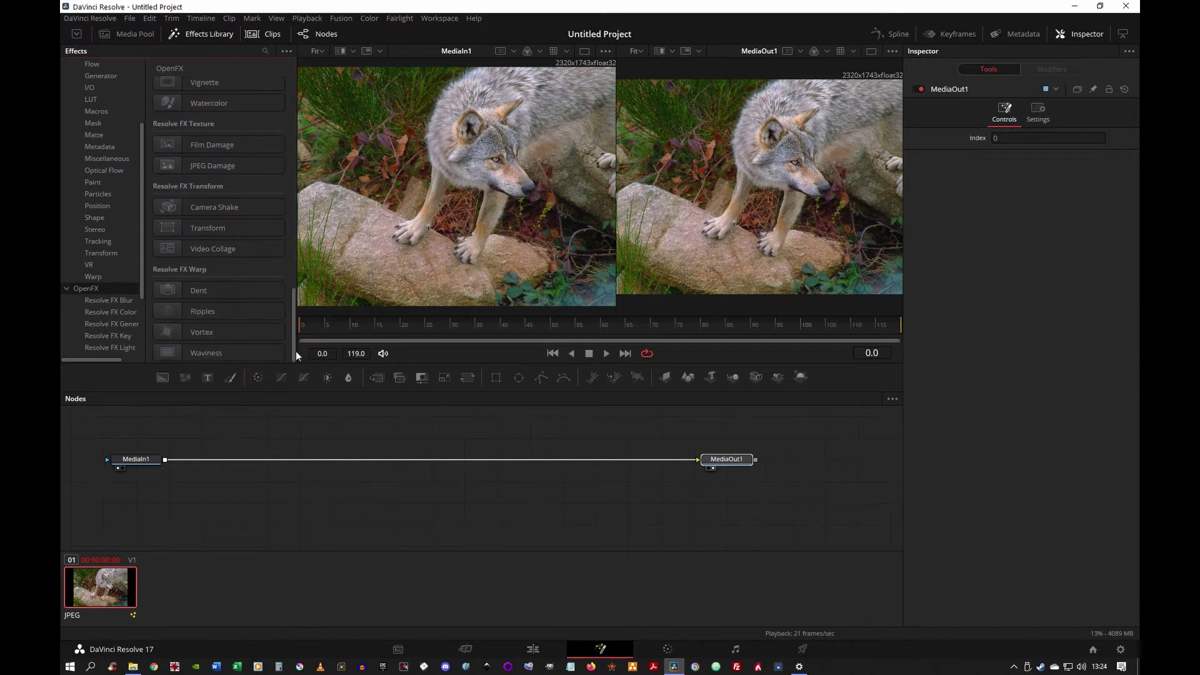
Add Ripples nodes to the graph and delete the extra Ripples1 node.
left_click(176, 313)
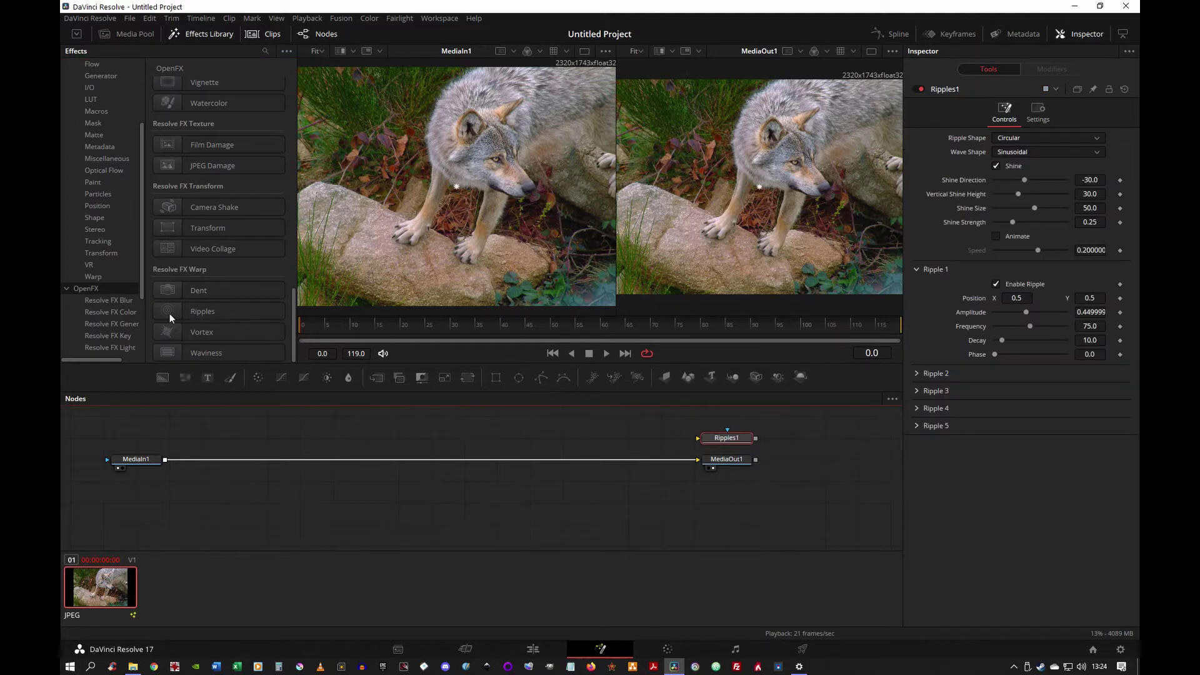
left_click(170, 311)
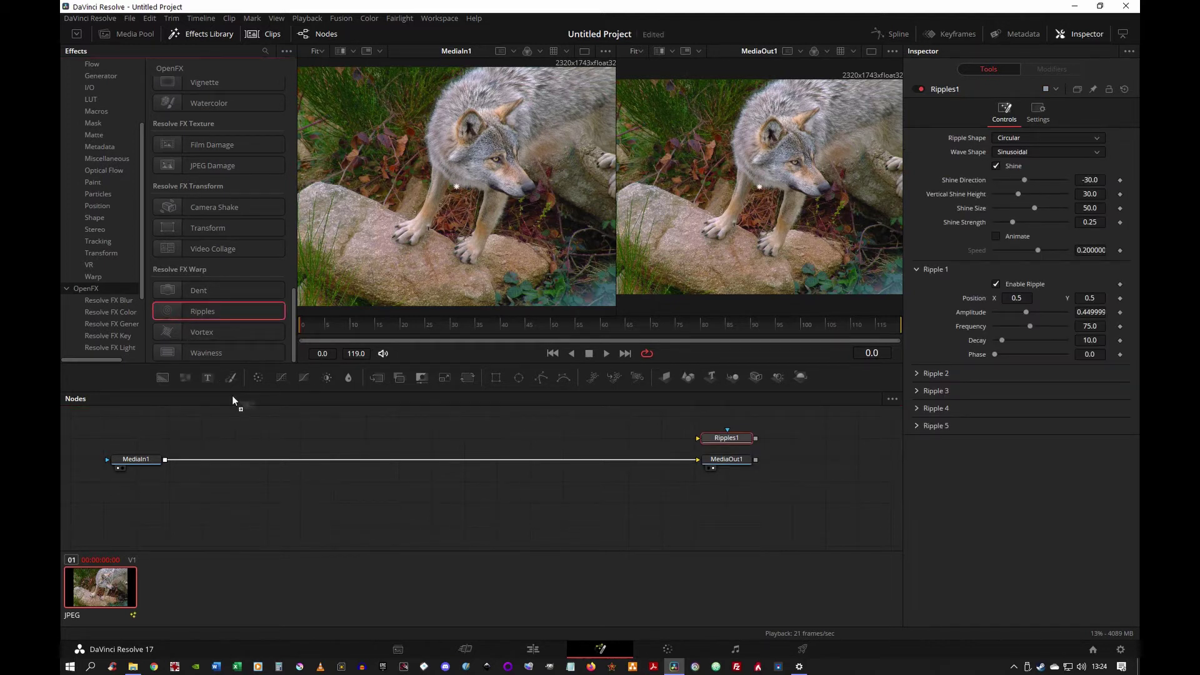
left_click_drag(332, 441, 333, 441)
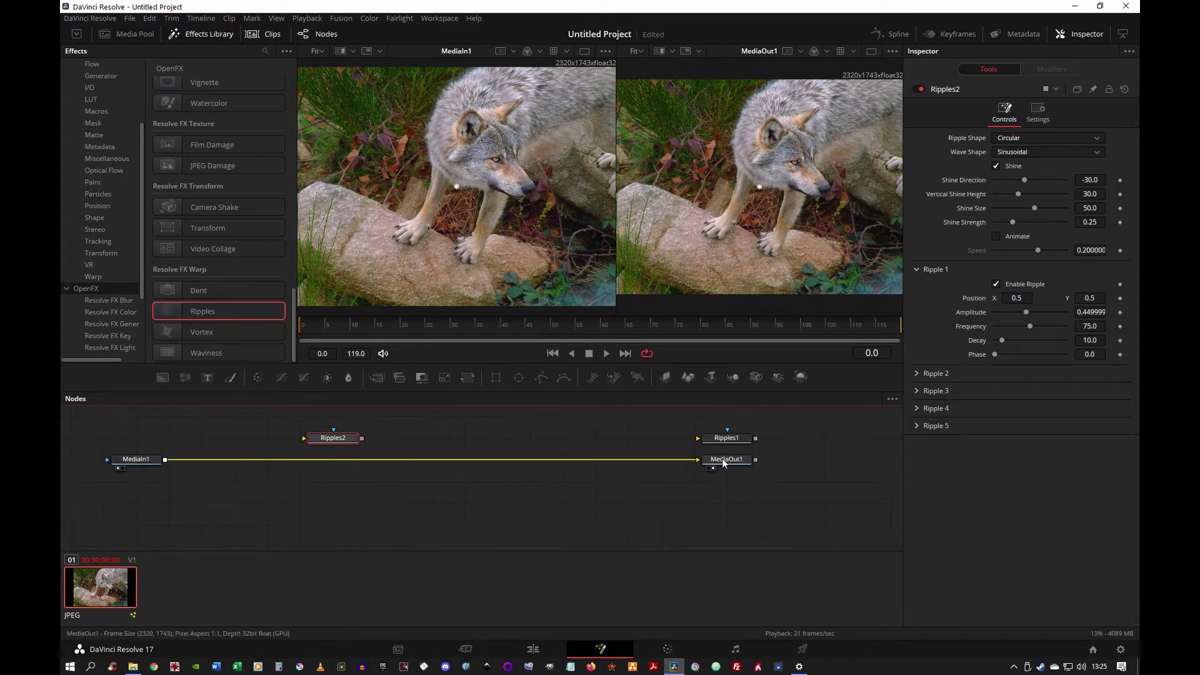
left_click_drag(726, 437, 530, 437)
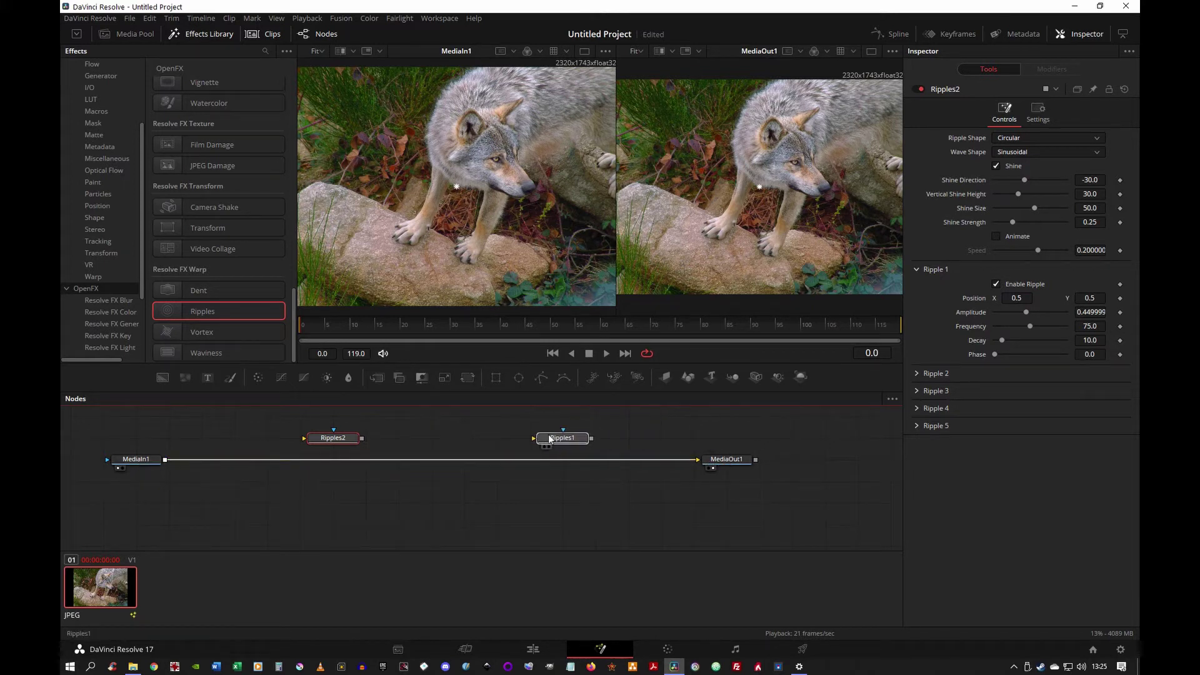
left_click_drag(465, 420, 575, 441)
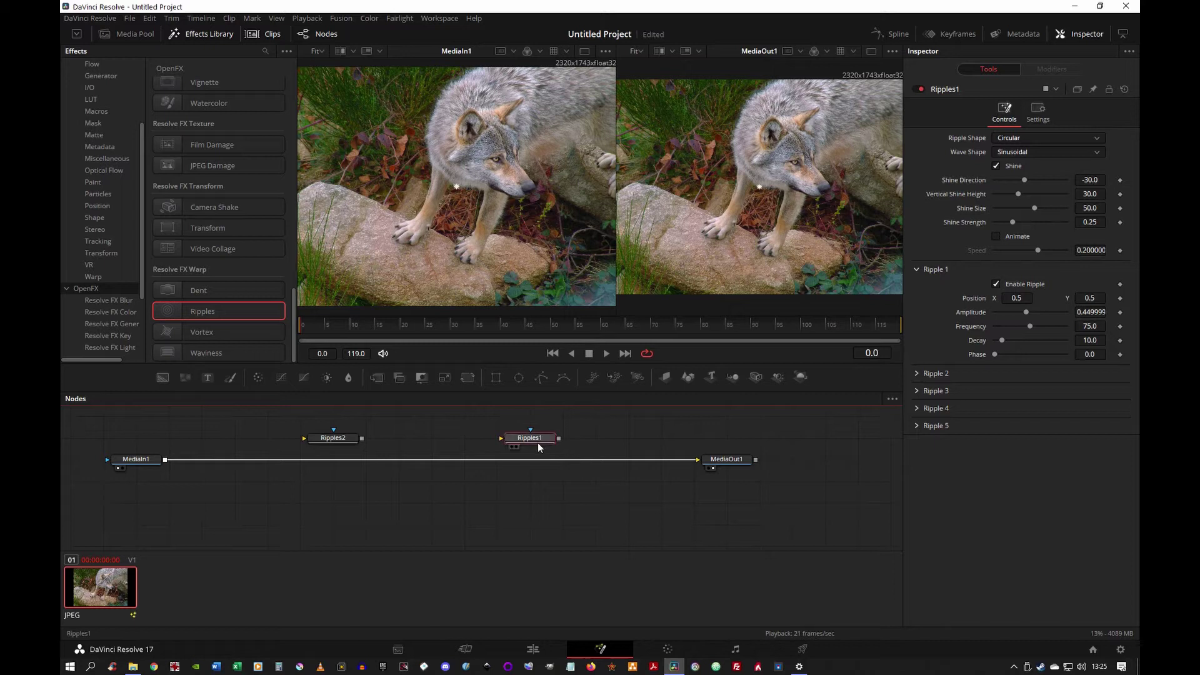
key("Delete")
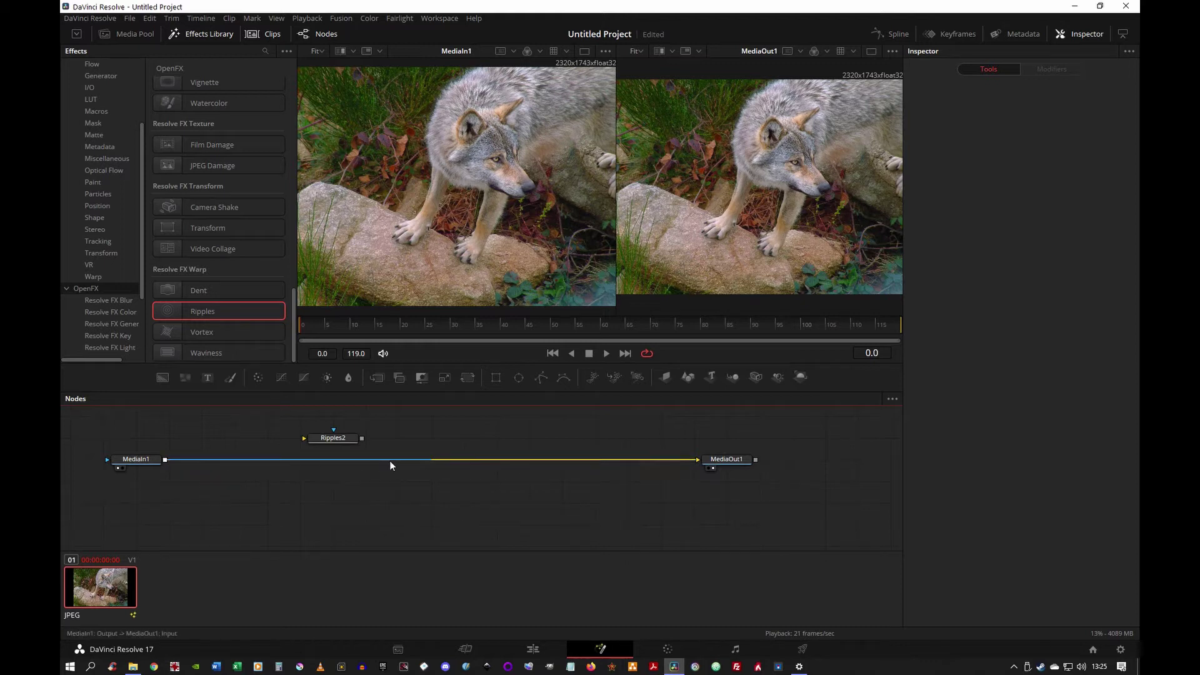
Wire Ripples2 between MediaIn1 and MediaOut1, then delete Ripples2.
mouse_move(686, 459)
left_mouse_down()
mouse_move(316, 442)
mouse_move(621, 475)
mouse_move(727, 460)
left_mouse_up()
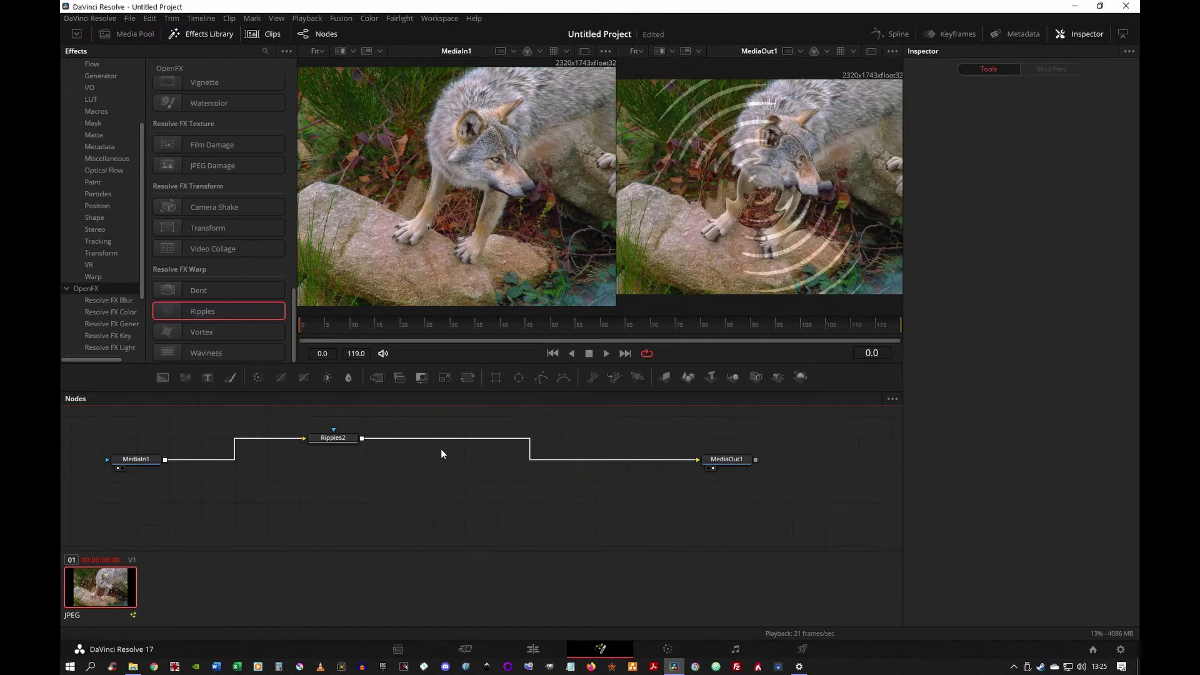
left_click_drag(301, 431, 387, 459)
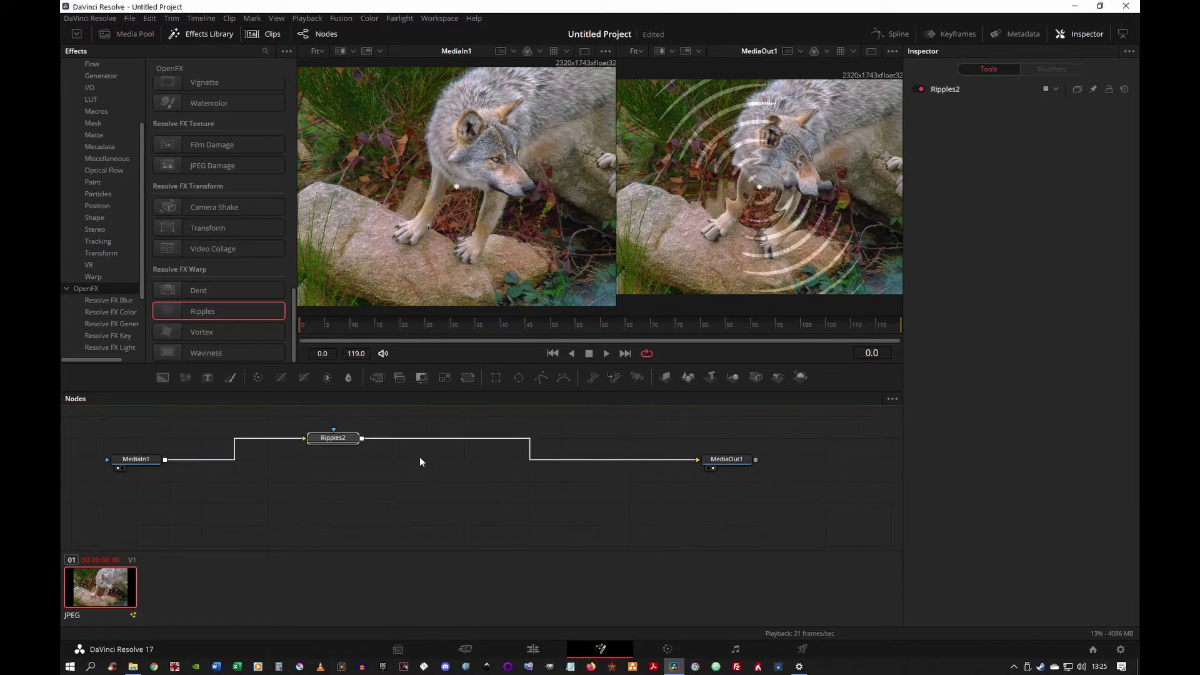
key("Delete")
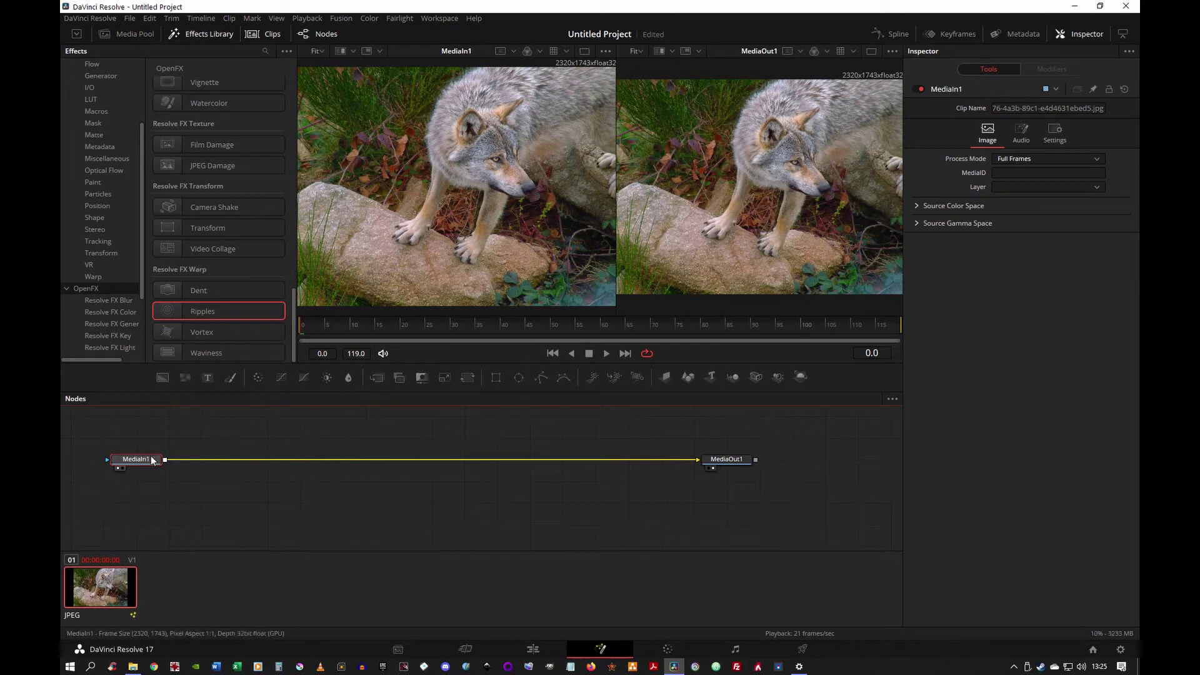
Insert Ripples midway on the MediaIn1–MediaOut1 connection.
left_click(314, 464)
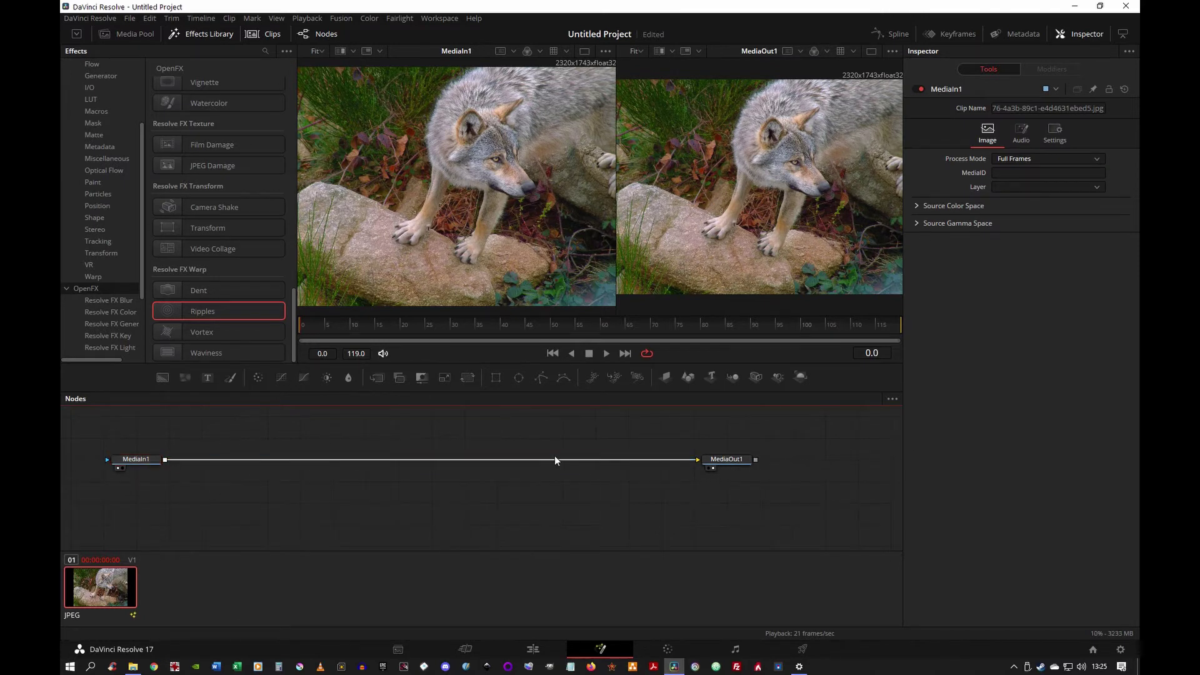
left_click_drag(163, 310, 425, 460)
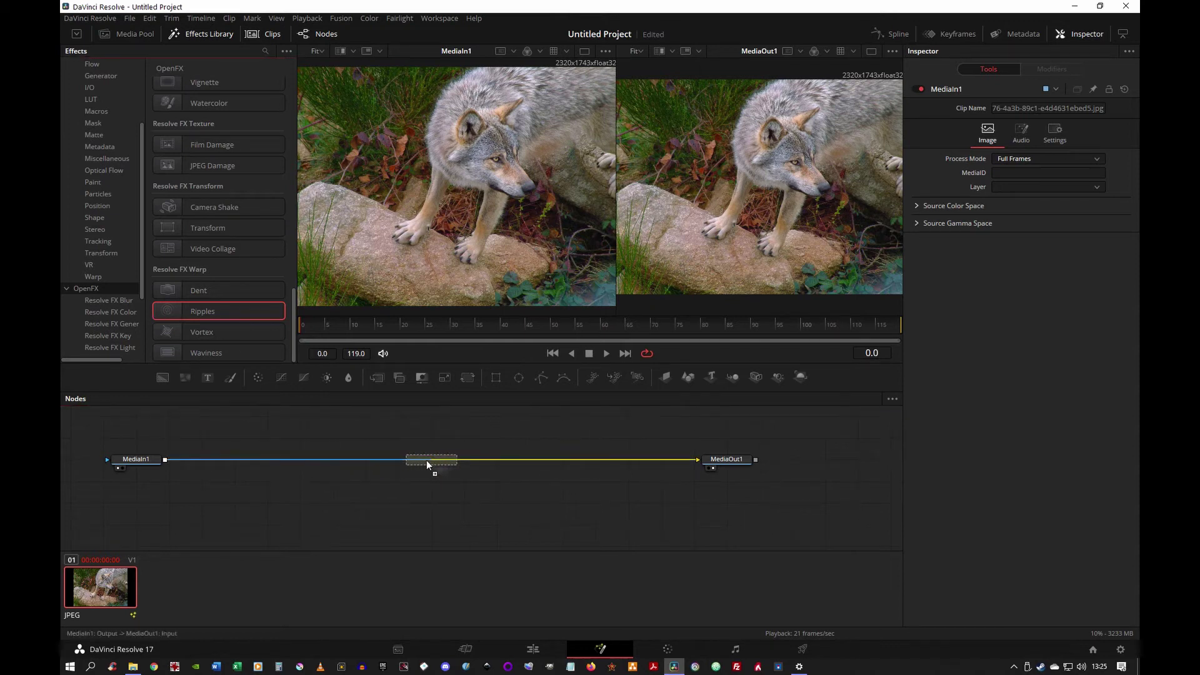
mouse_move(387, 459)
left_mouse_down()
mouse_move(459, 457)
mouse_move(429, 459)
left_mouse_up()
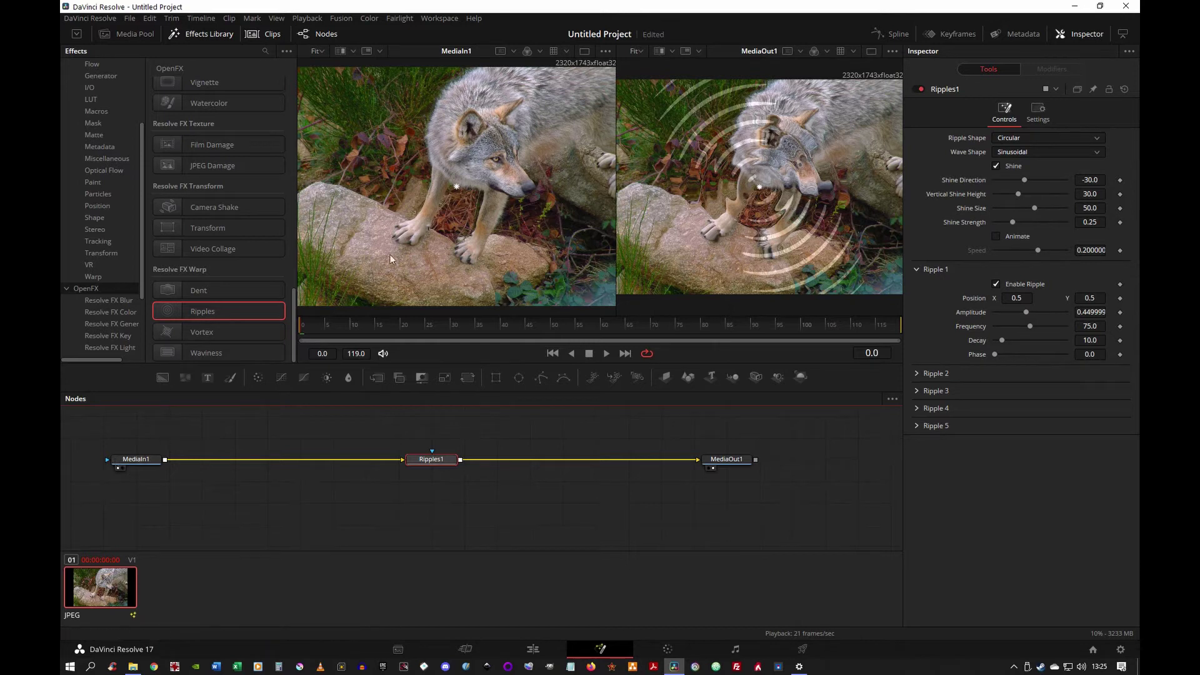
Select MediaIn1 and scrub the ruler to preview the ripples, ending at frame 106.
left_click(140, 458)
left_click_drag(108, 429, 235, 521)
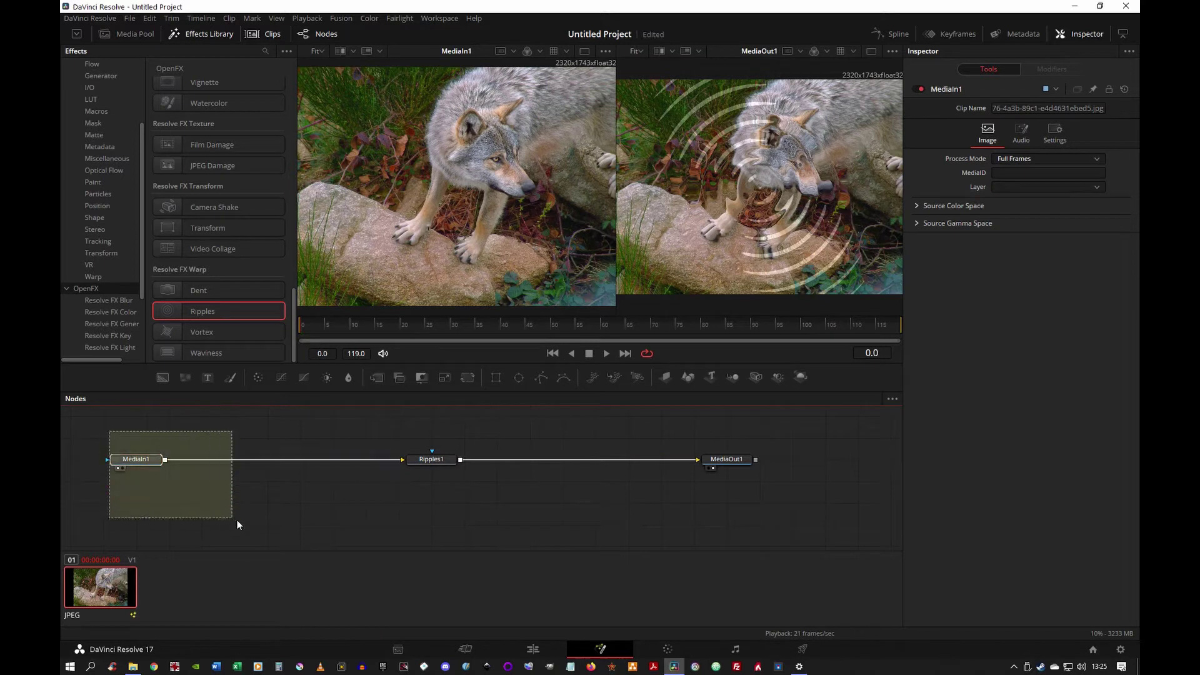
left_click(137, 459)
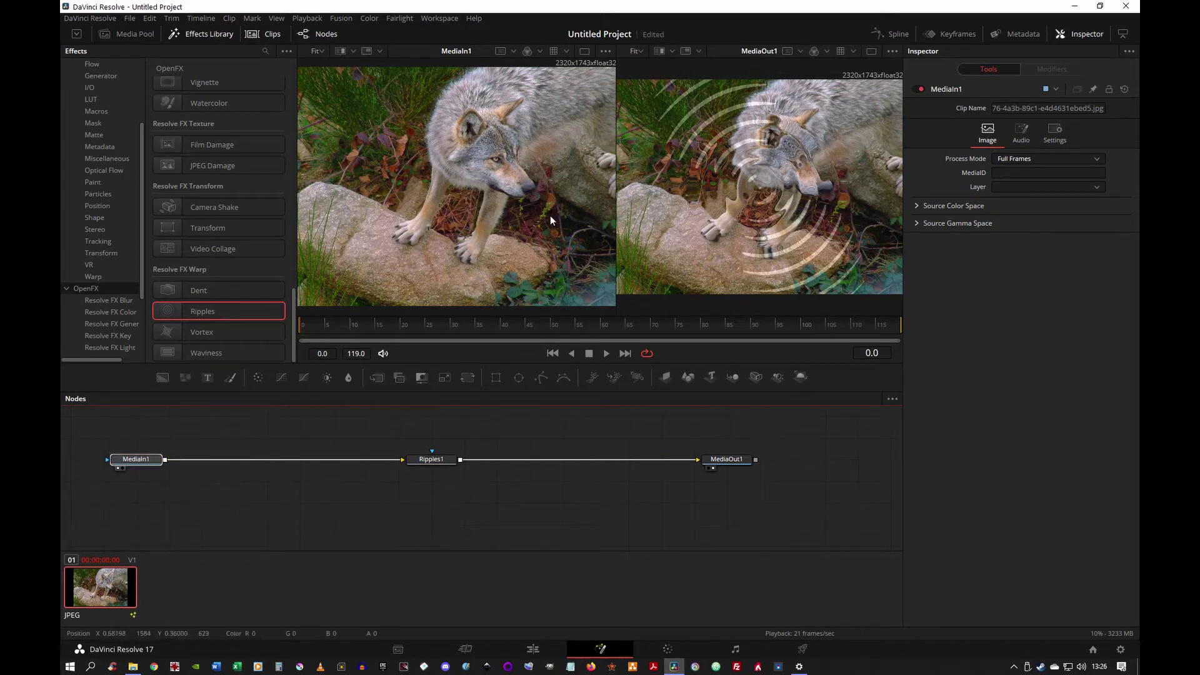
left_click_drag(330, 329, 456, 330)
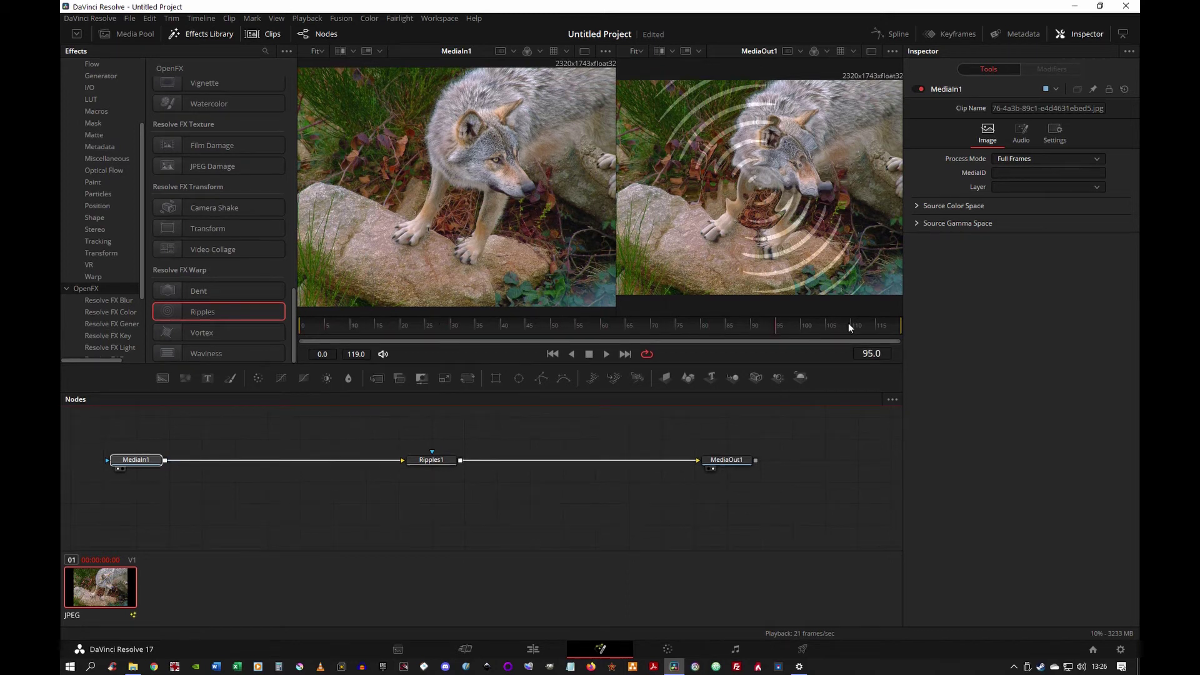
left_click_drag(849, 325, 855, 336)
left_click_drag(743, 332, 594, 330)
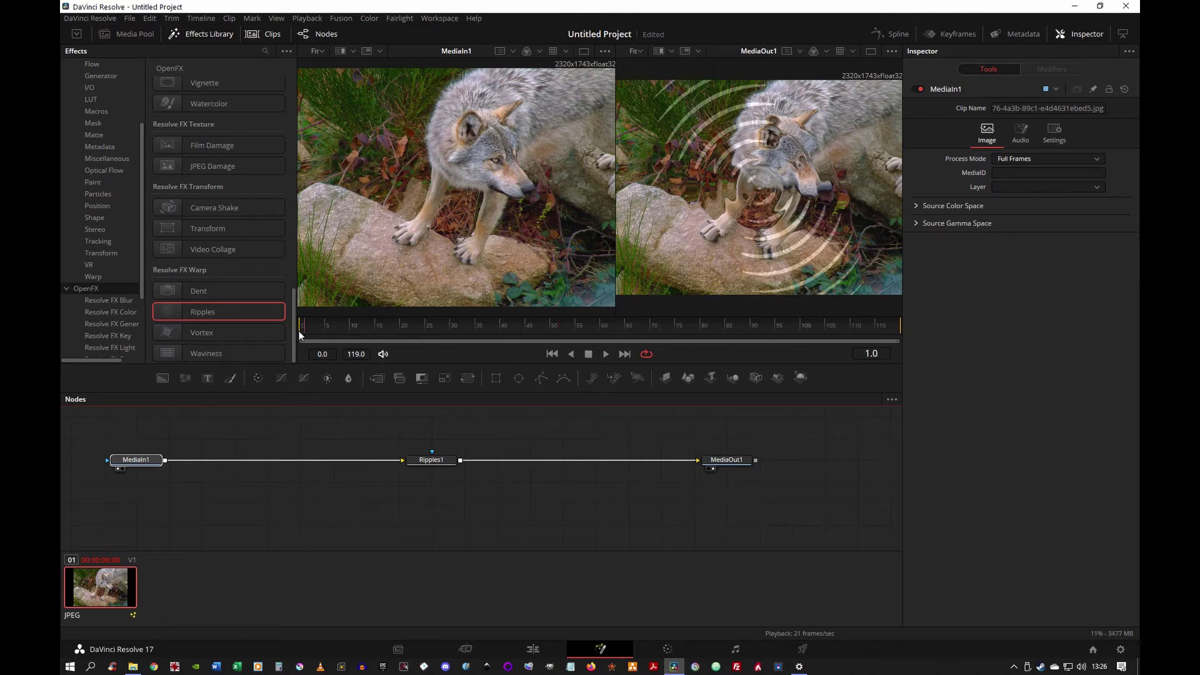
left_click_drag(680, 320, 855, 323)
Scrub from frame 50 and play the clip to preview the static ripples.
left_click(542, 326)
left_click_drag(389, 328, 760, 323)
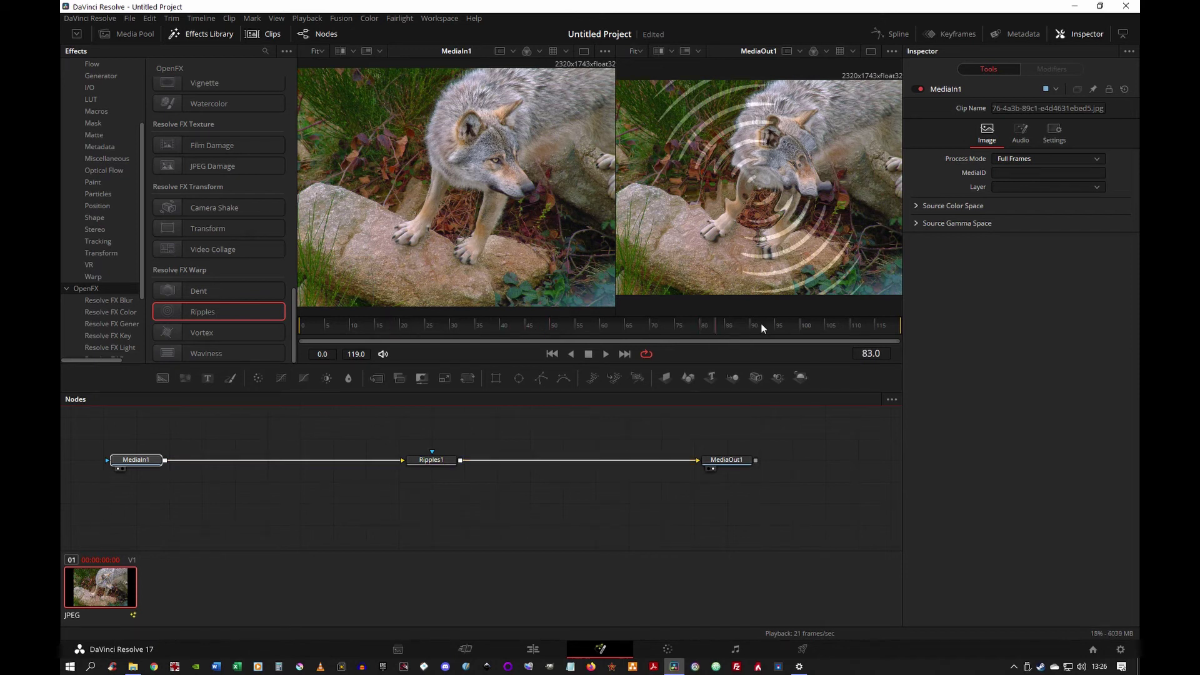
left_click(606, 355)
Enable Animate on Ripples1 and test Speed values, settling on 0.2.
left_click(431, 460)
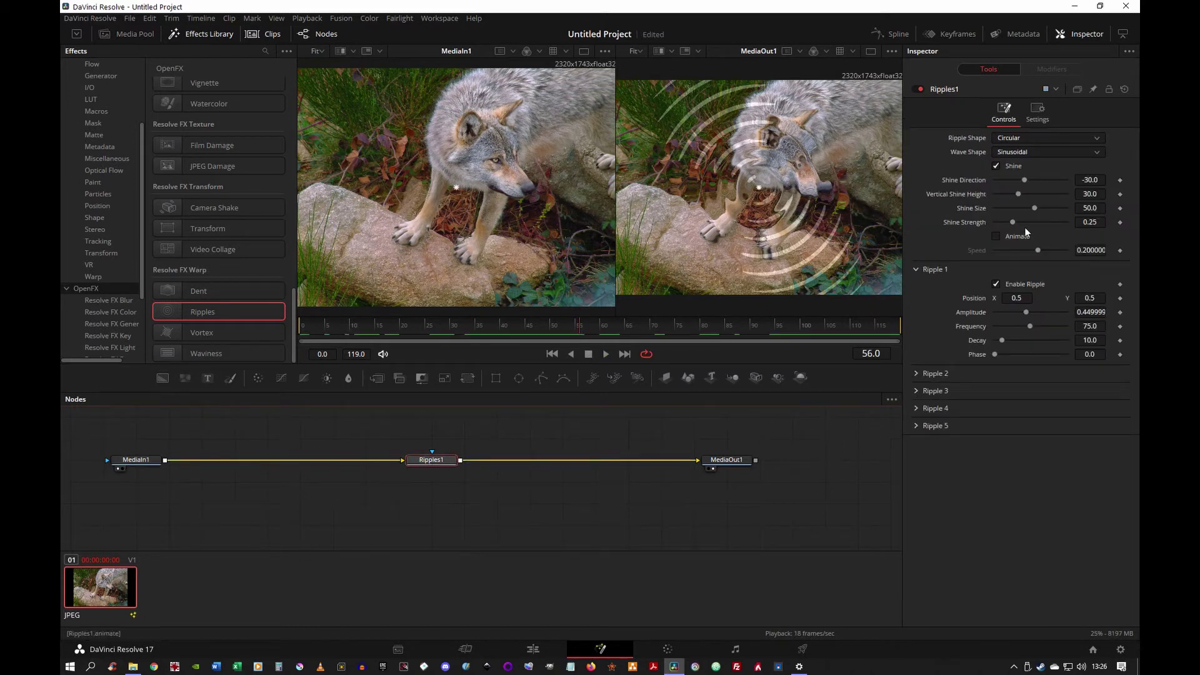
left_click(1013, 237)
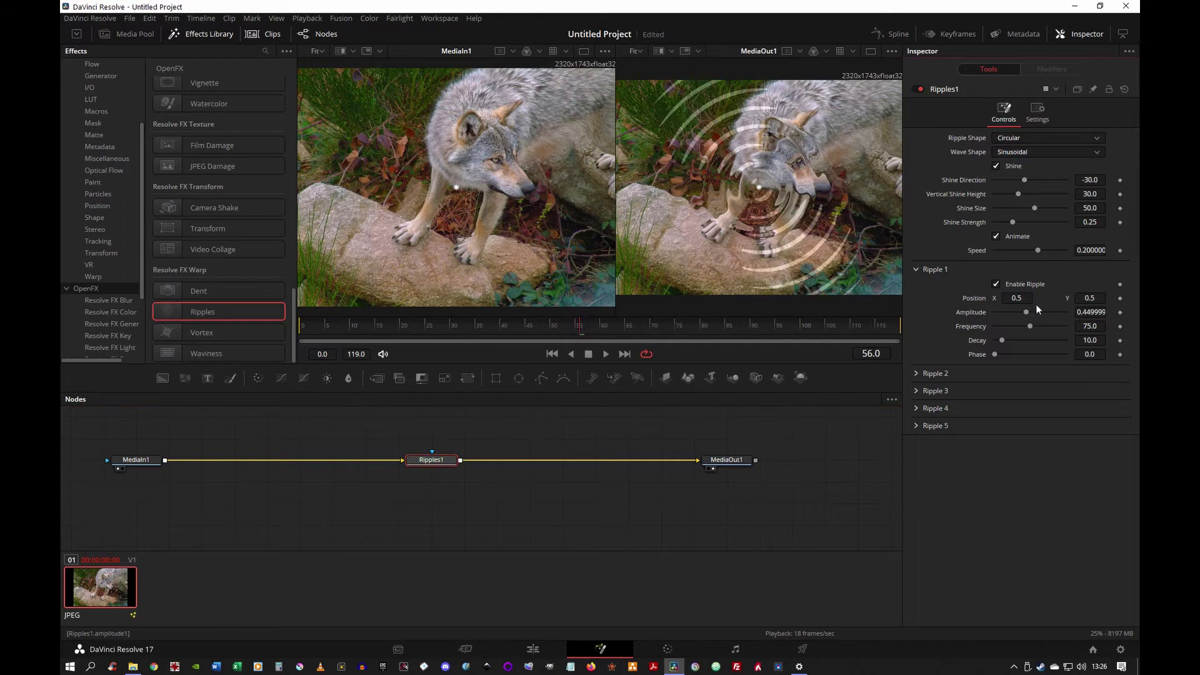
left_click_drag(1037, 250, 1078, 248)
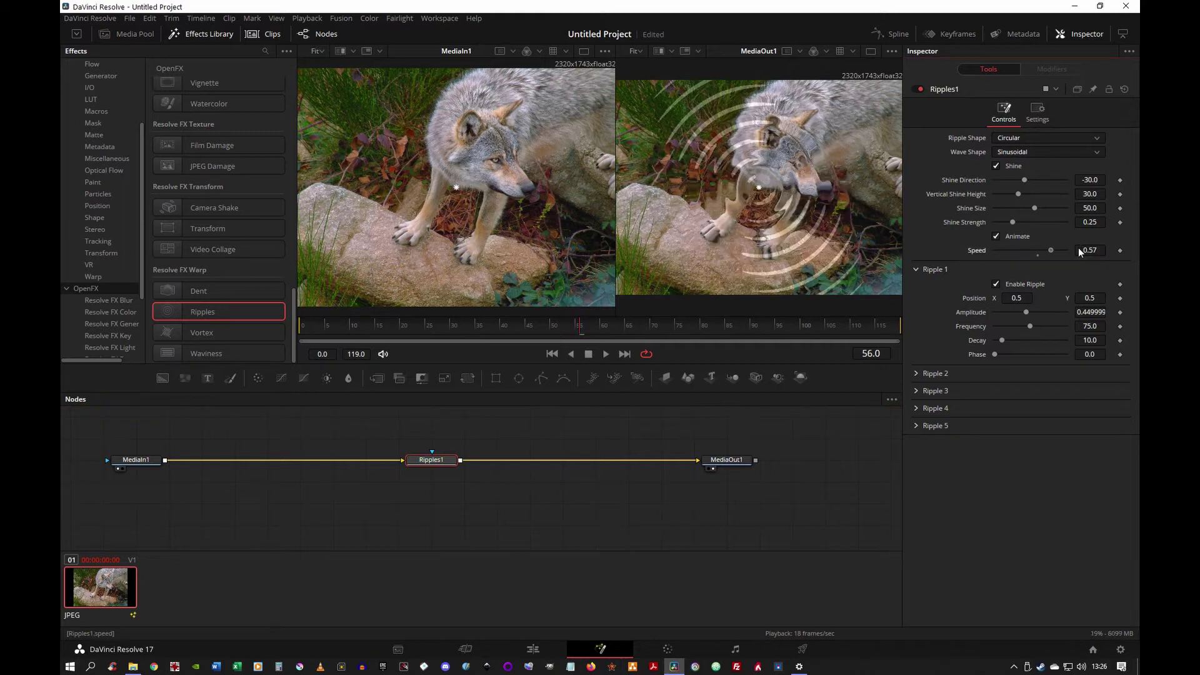
left_click(589, 354)
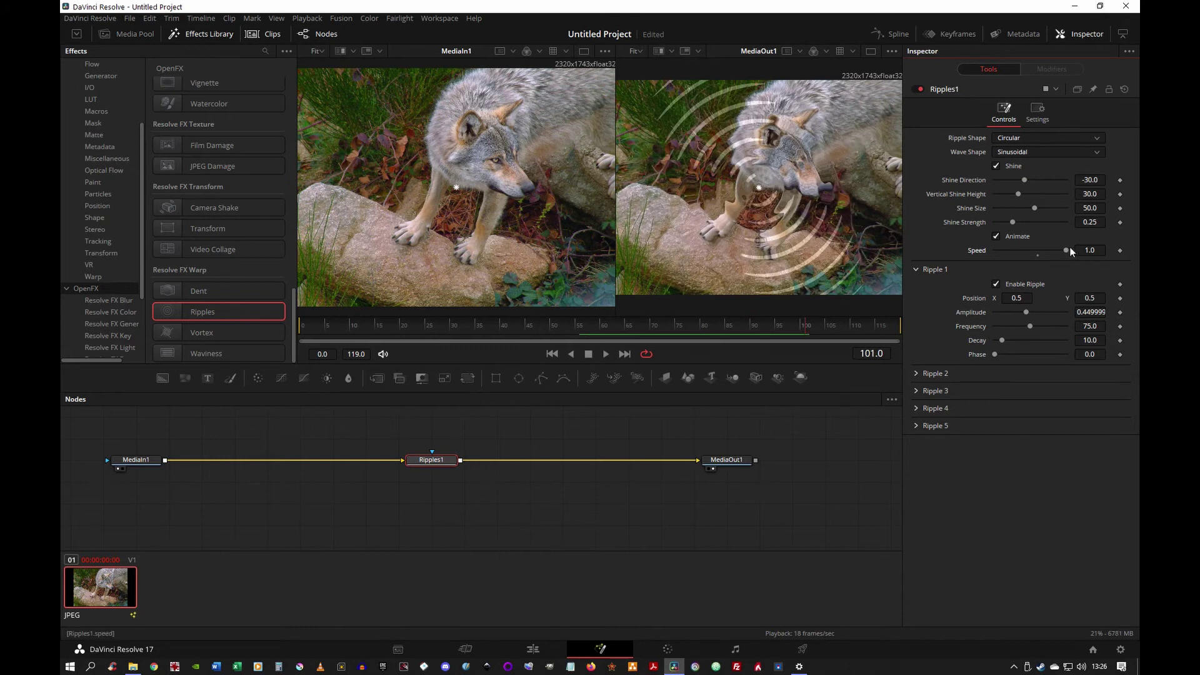
left_click_drag(1066, 250, 1017, 250)
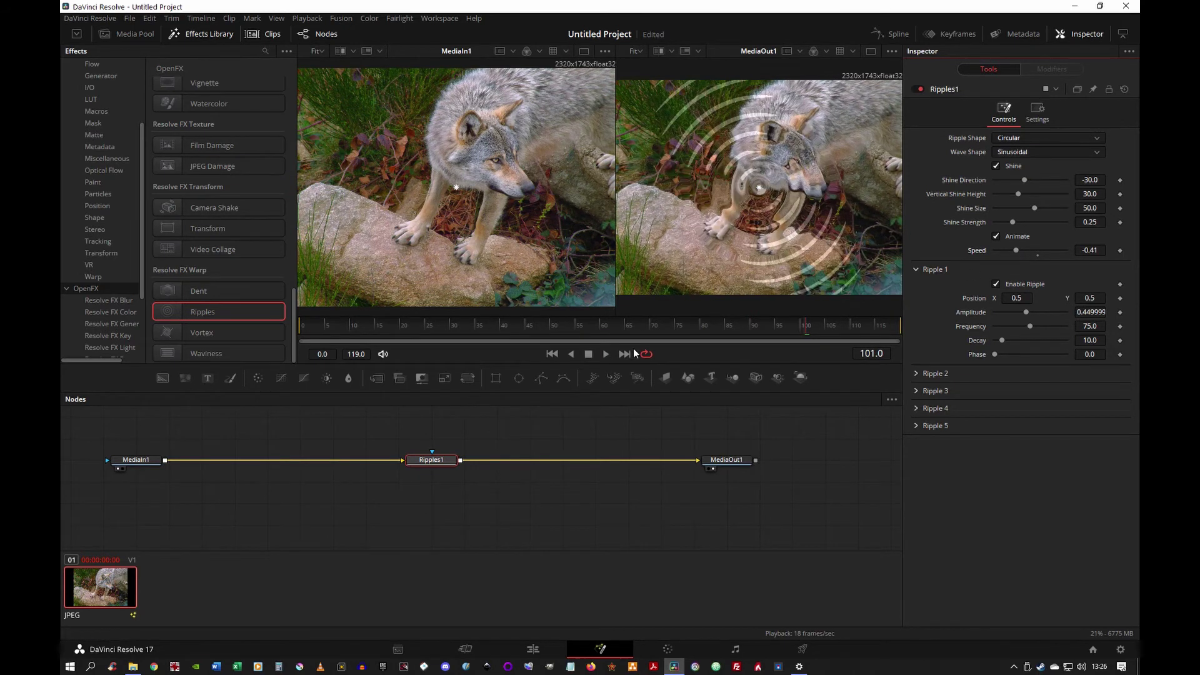
left_click(605, 353)
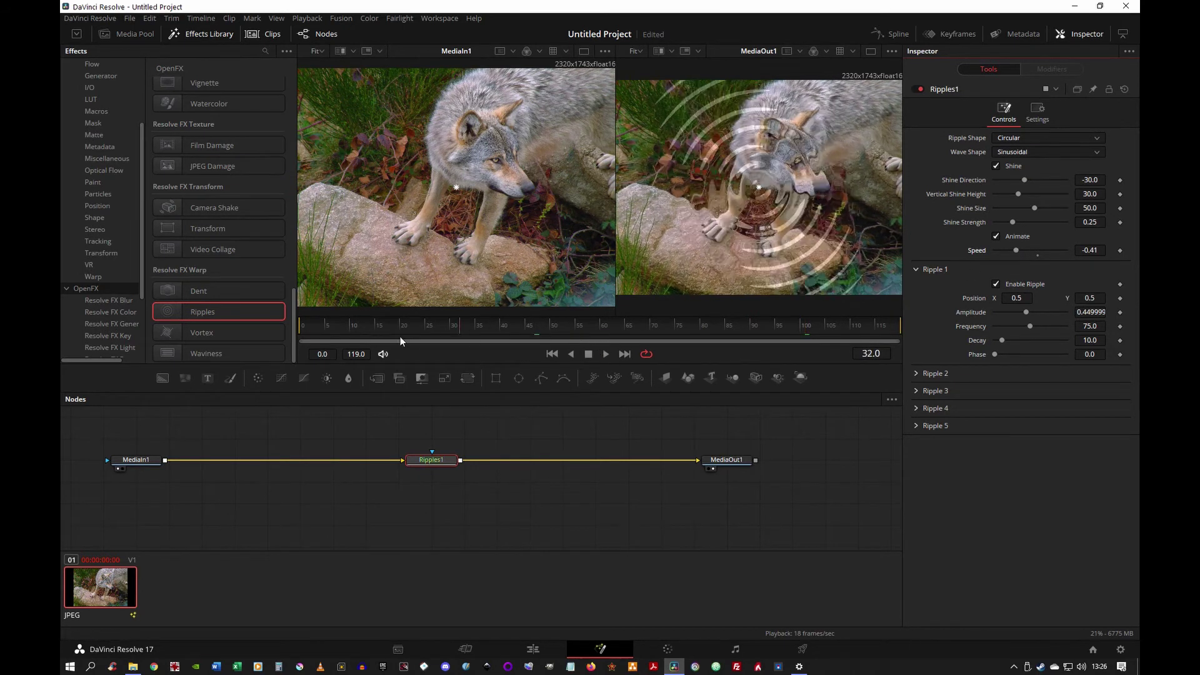
left_click(589, 355)
left_click_drag(1016, 251, 1038, 250)
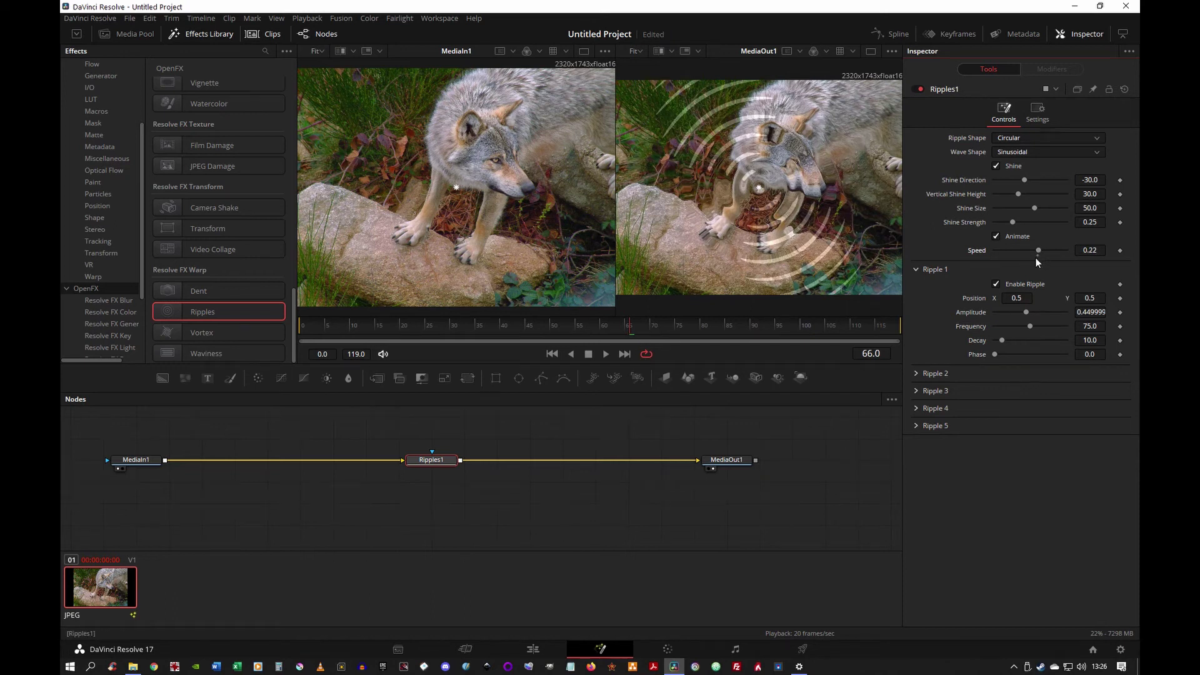
left_click(1038, 256)
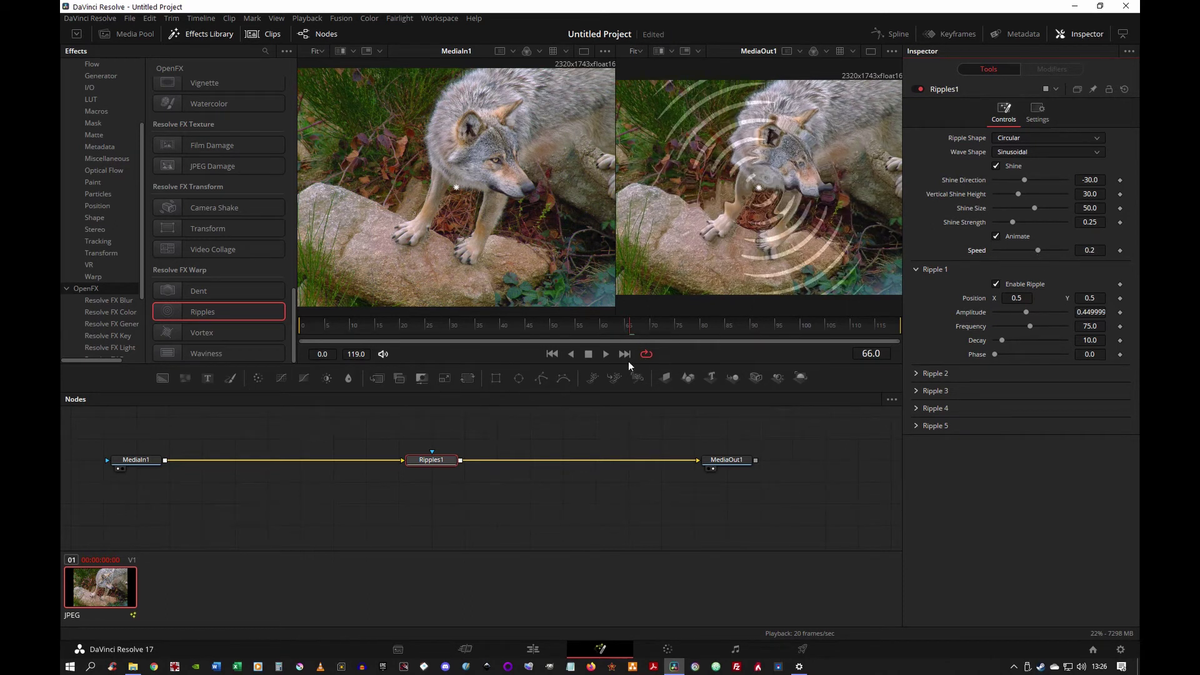
Try Speeds -0.2, -0.3 and 0.1 during playback, finally setting Speed to 0.49.
left_click(606, 353)
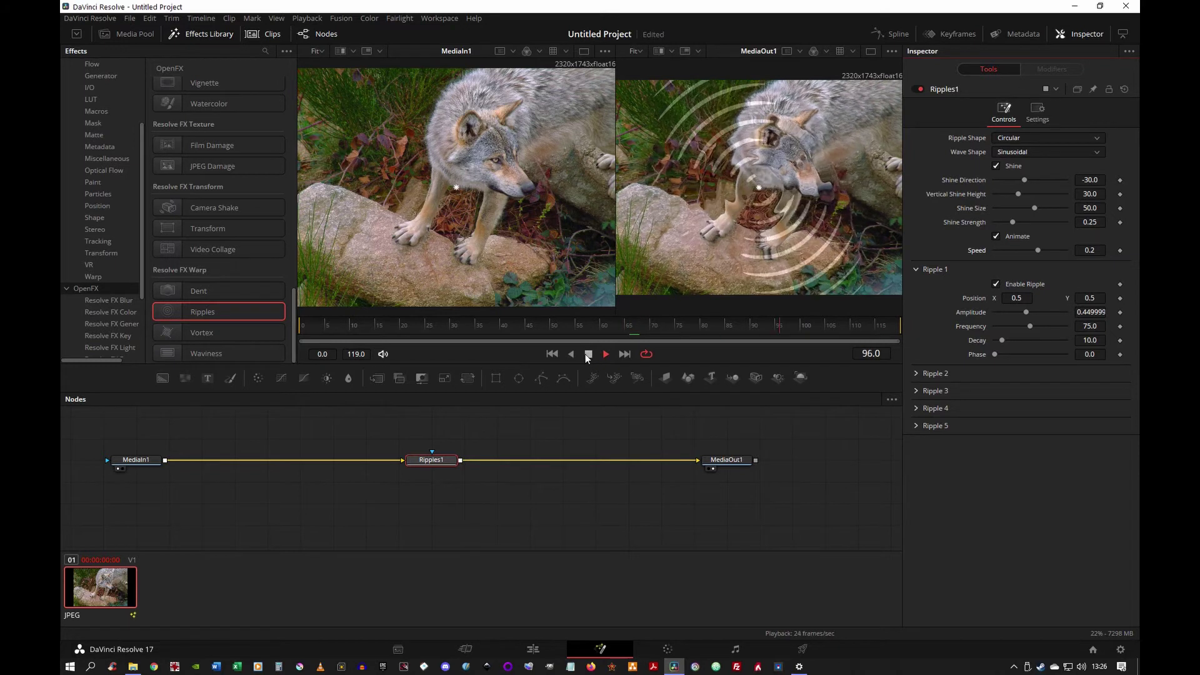
left_click(587, 354)
left_click(1017, 250)
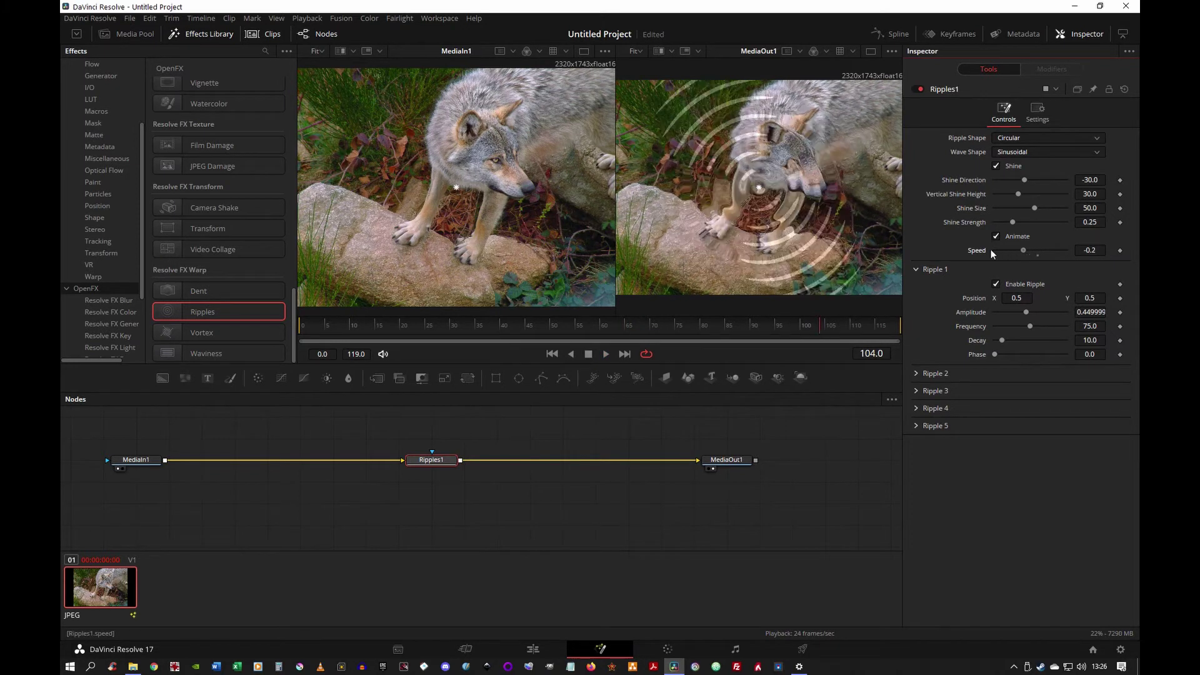
left_click(991, 250)
left_click(606, 353)
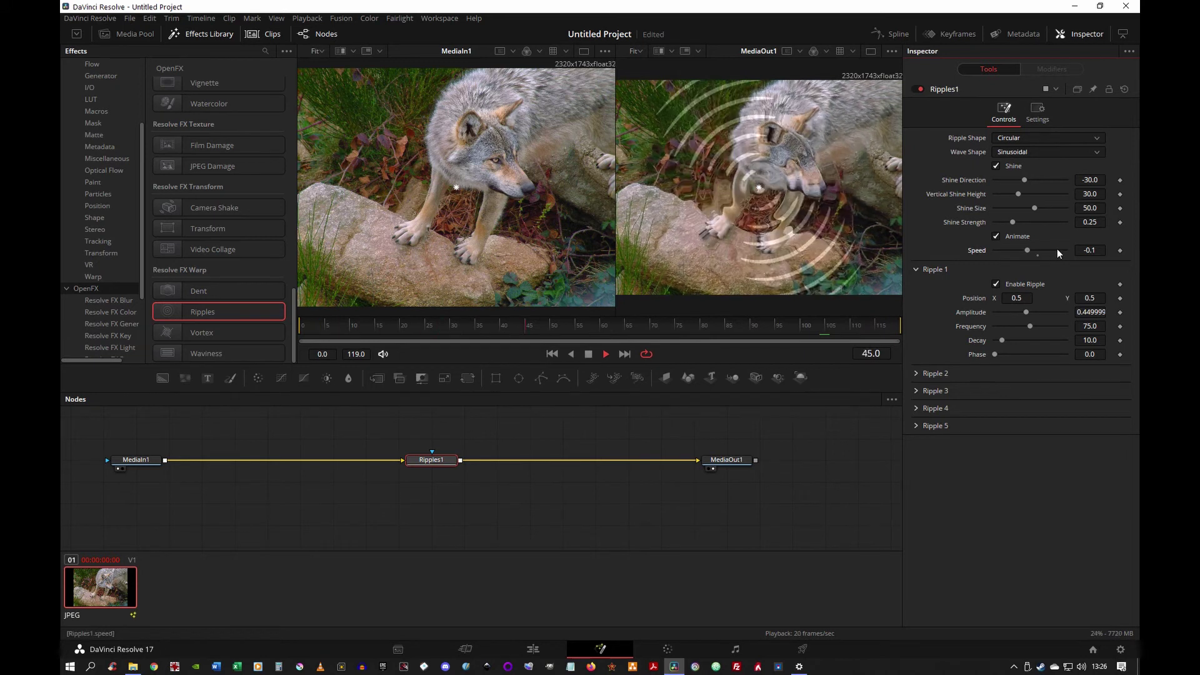
left_click(1036, 250)
left_click_drag(1036, 250, 1051, 250)
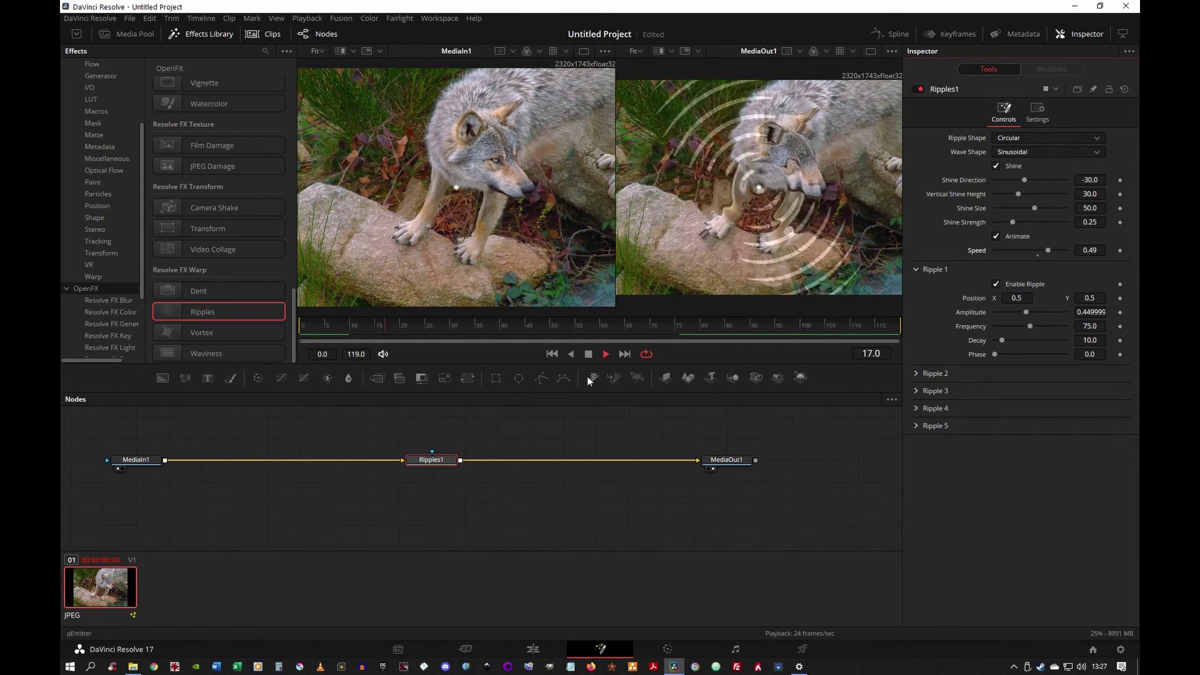
left_click(605, 353)
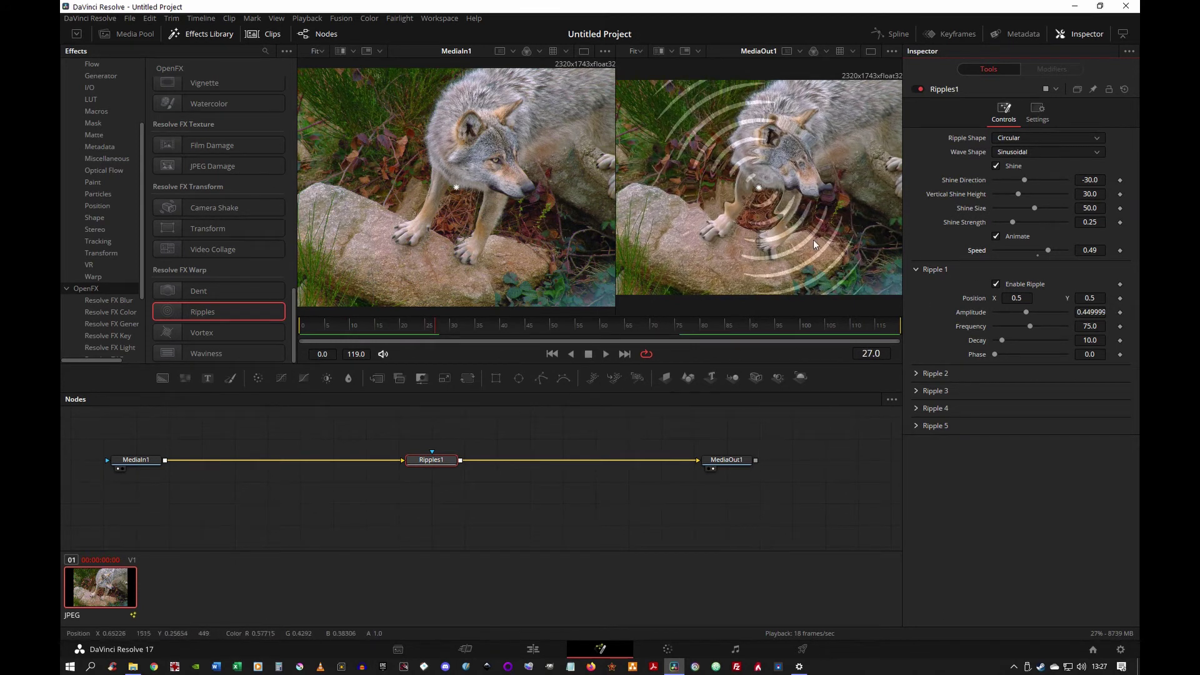
Zero Shine Strength, Shine Size and Vertical Shine Height; move the ripple centre to 0.69, 0.785.
left_click_drag(1019, 222, 952, 217)
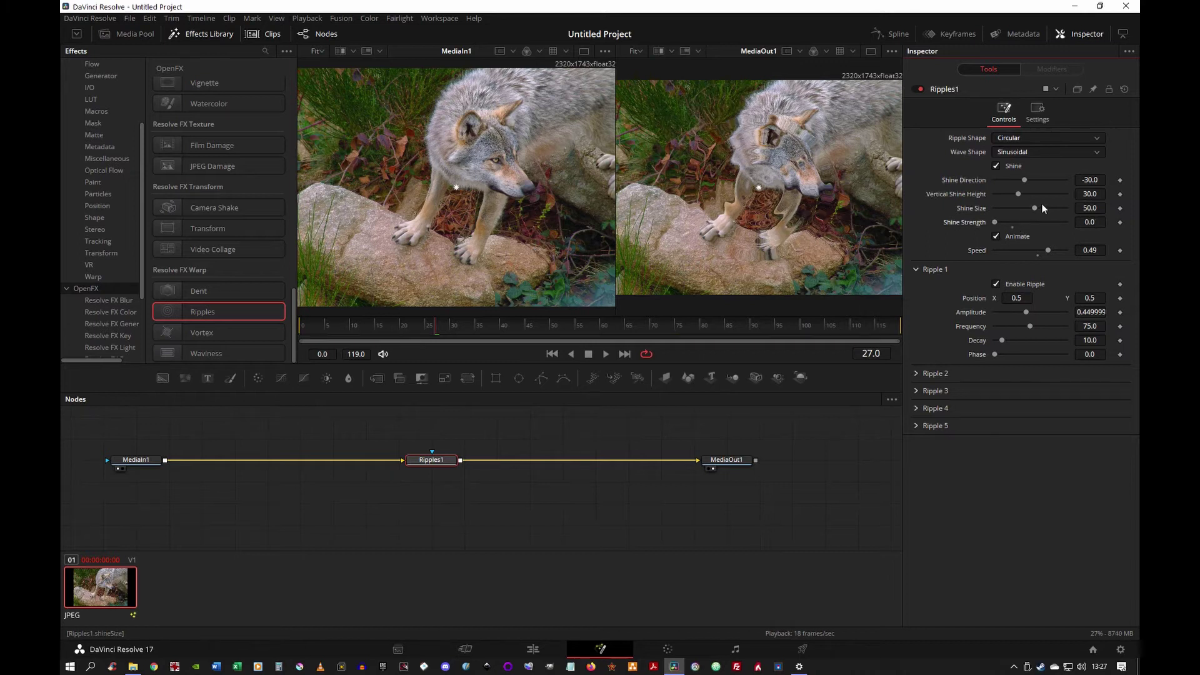
left_click_drag(1034, 208, 928, 216)
left_click_drag(1015, 198, 965, 181)
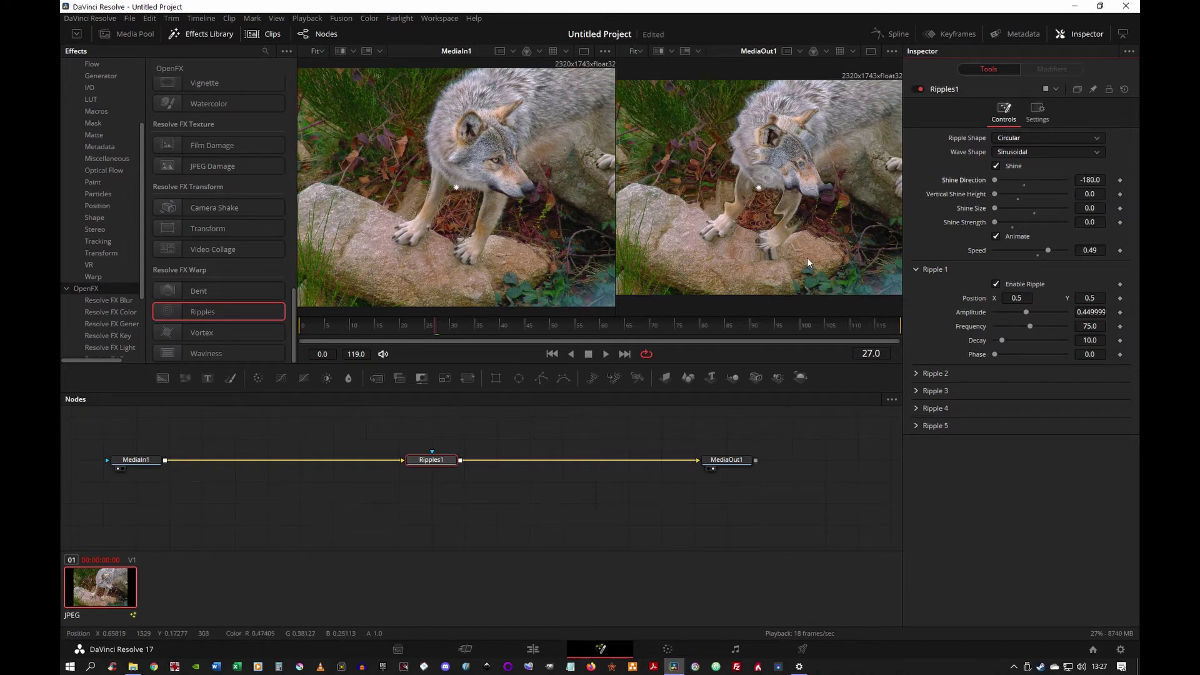
mouse_move(759, 186)
left_mouse_down()
mouse_move(751, 159)
mouse_move(802, 144)
mouse_move(813, 127)
mouse_move(784, 170)
mouse_move(748, 148)
mouse_move(733, 165)
left_mouse_up()
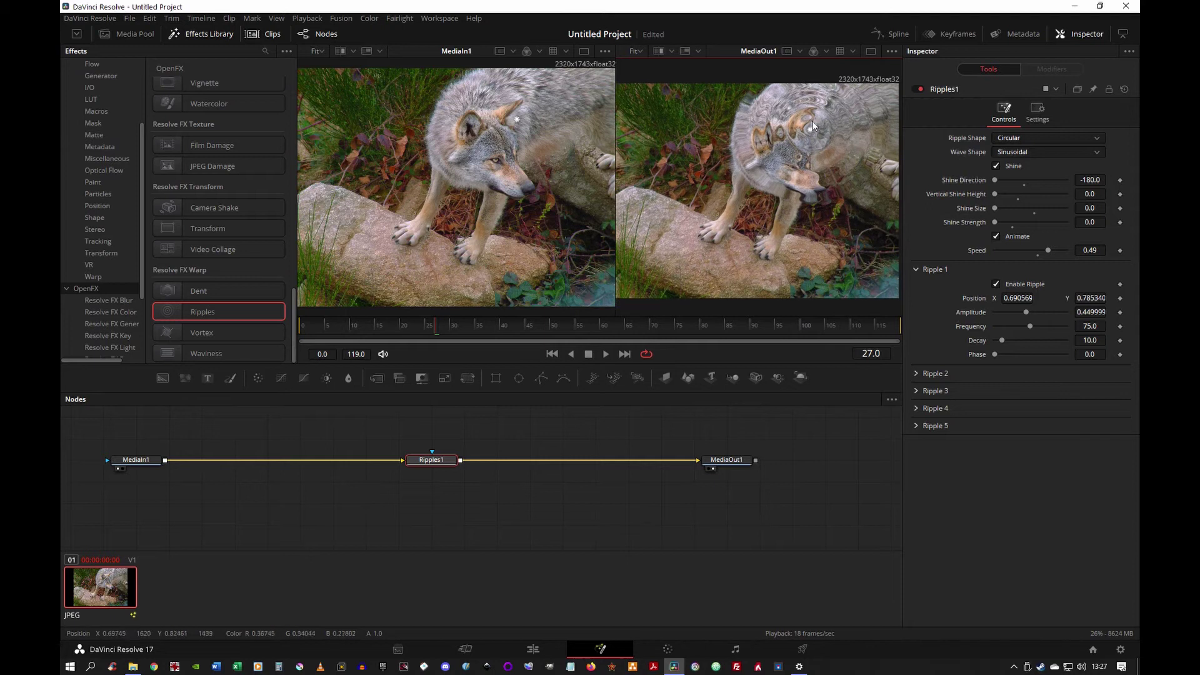
Set Amplitude 0.1113 and Frequency 92.5, move the centre to 0.85, 0.82, and preview playback.
mouse_move(776, 166)
left_mouse_down()
mouse_move(792, 163)
mouse_move(770, 170)
left_mouse_up()
left_click_drag(805, 133, 820, 133)
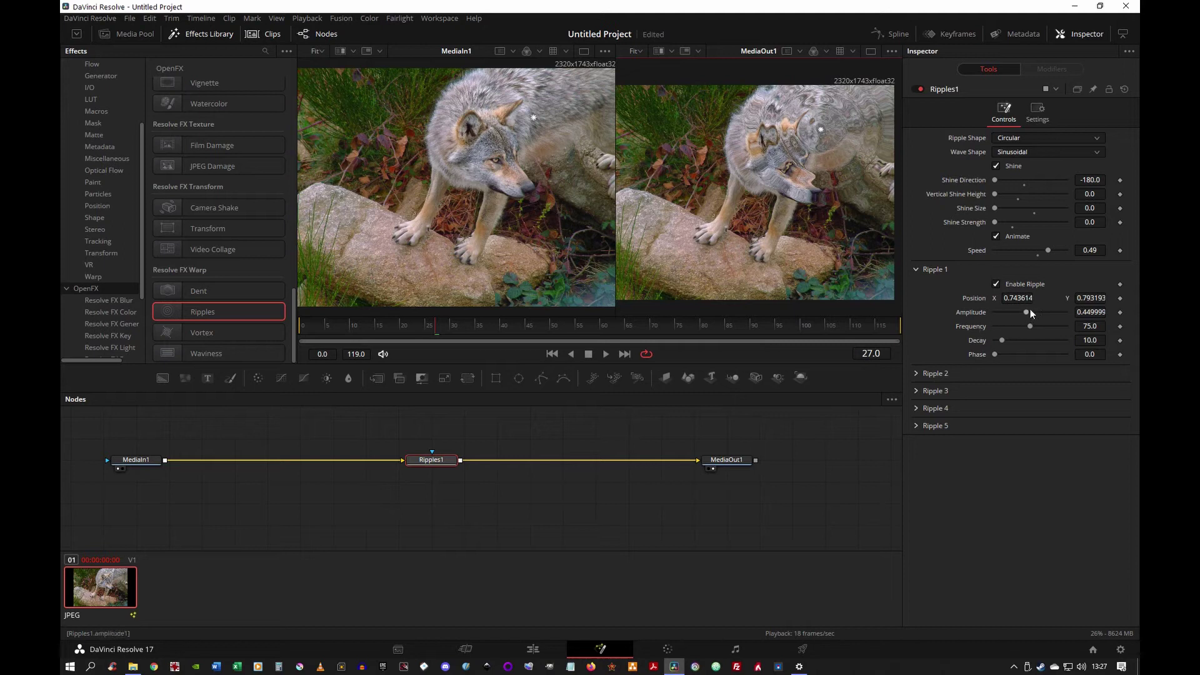
mouse_move(1025, 313)
left_mouse_down()
mouse_move(994, 313)
mouse_move(1058, 330)
mouse_move(1041, 330)
left_mouse_up()
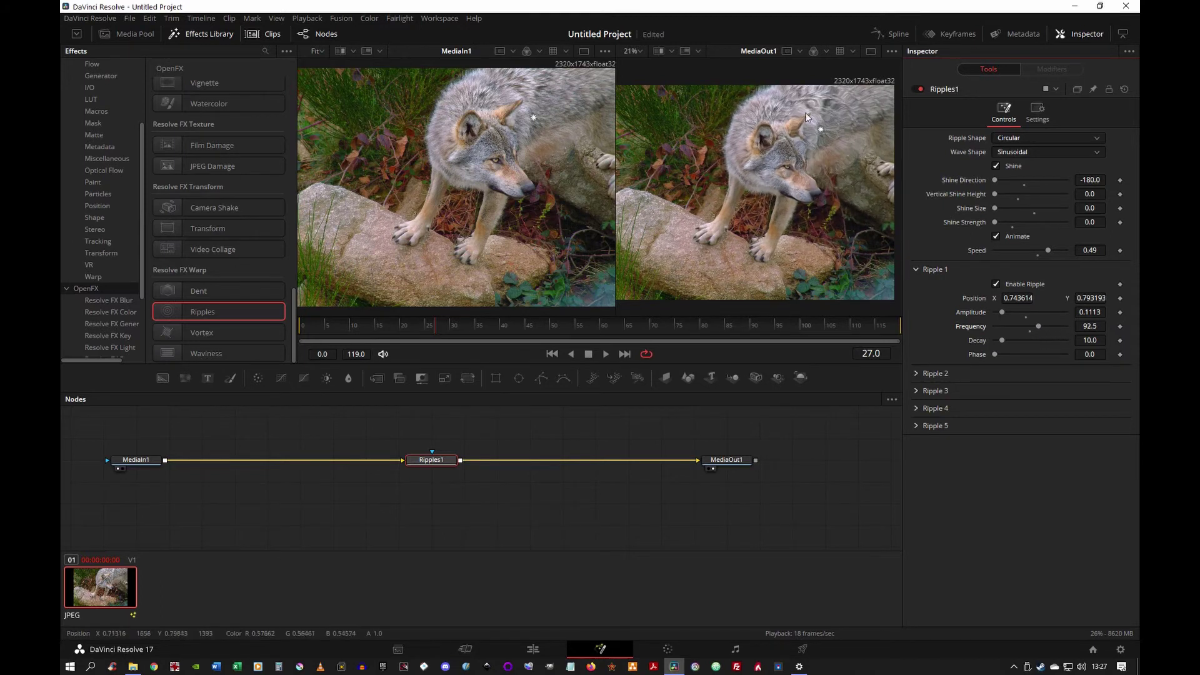
mouse_move(821, 129)
left_mouse_down()
mouse_move(763, 173)
mouse_move(853, 122)
left_mouse_up()
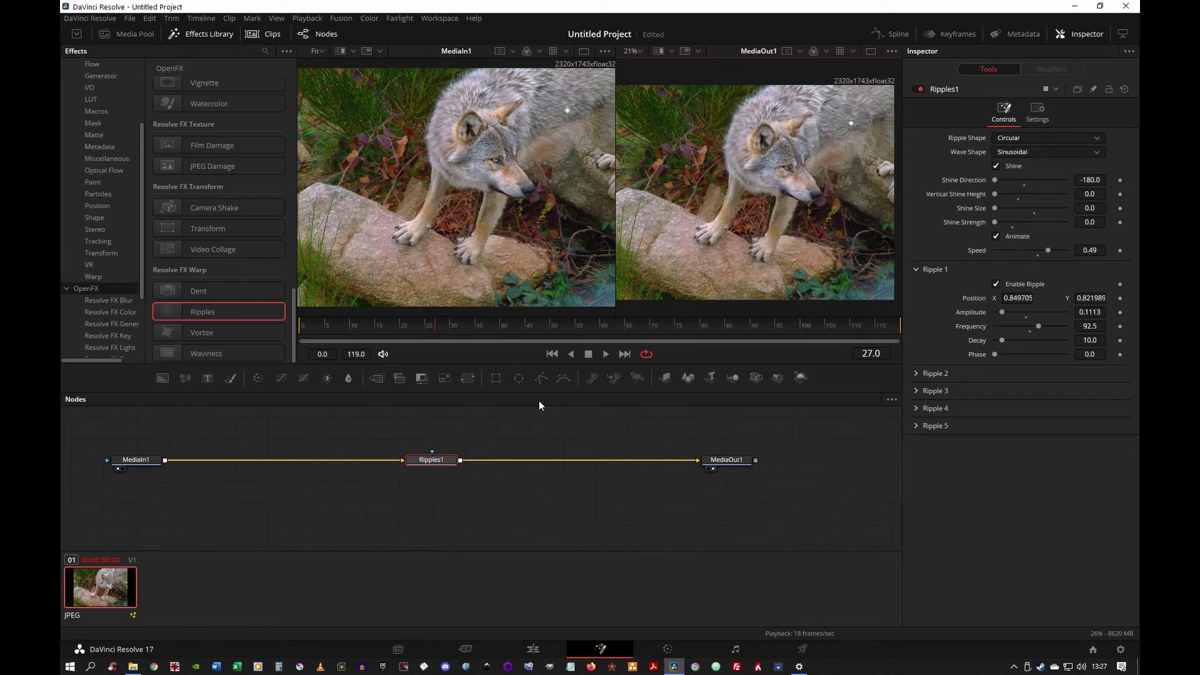
left_click(605, 354)
left_click(588, 355)
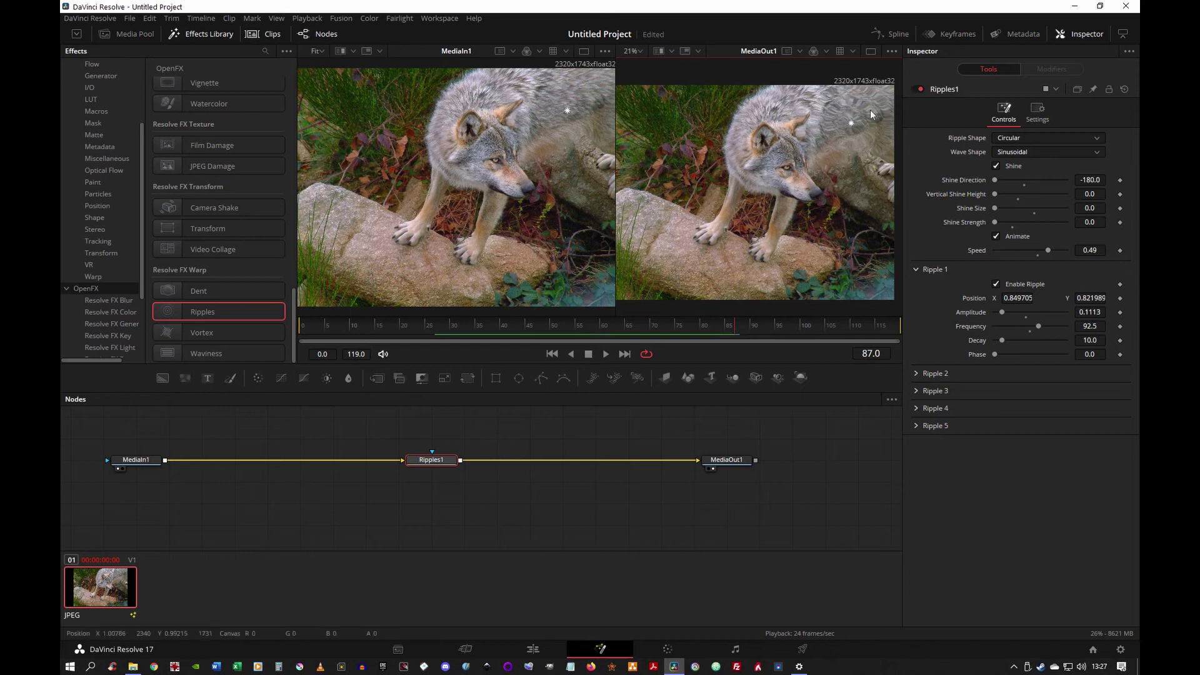
Move the ripple centre left and down over the wolf and ease amplitude to about 0.0568.
mouse_move(853, 124)
left_mouse_down()
mouse_move(802, 102)
mouse_move(834, 107)
mouse_move(756, 170)
mouse_move(876, 107)
mouse_move(762, 121)
mouse_move(756, 183)
mouse_move(824, 107)
mouse_move(861, 103)
mouse_move(773, 115)
mouse_move(756, 178)
mouse_move(894, 100)
mouse_move(757, 133)
mouse_move(749, 187)
mouse_move(790, 121)
mouse_move(862, 104)
mouse_move(787, 126)
mouse_move(830, 117)
left_mouse_up()
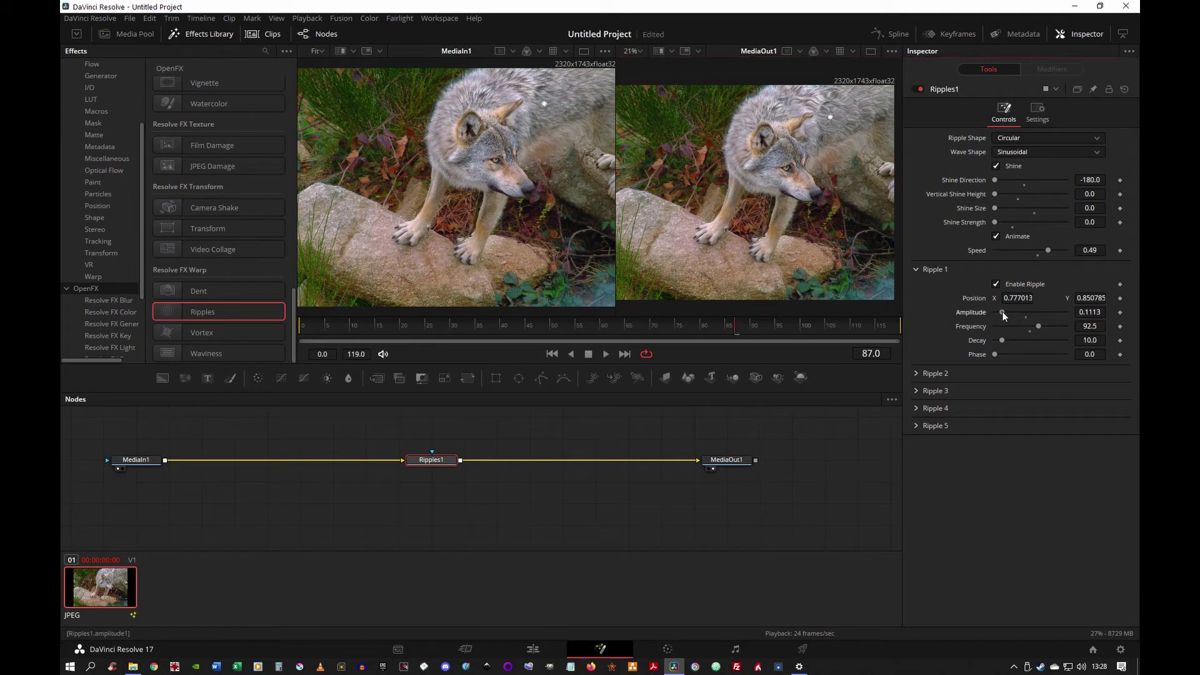
left_click_drag(1002, 311, 999, 312)
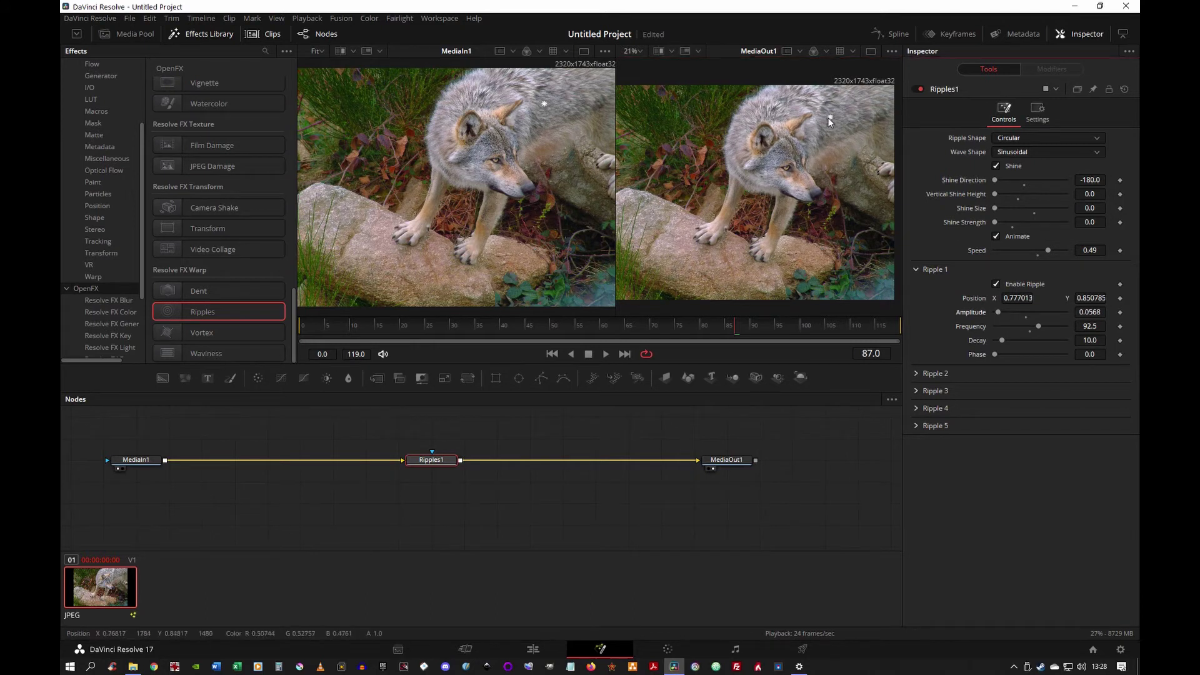
mouse_move(830, 118)
left_mouse_down()
mouse_move(802, 122)
mouse_move(819, 118)
left_mouse_up()
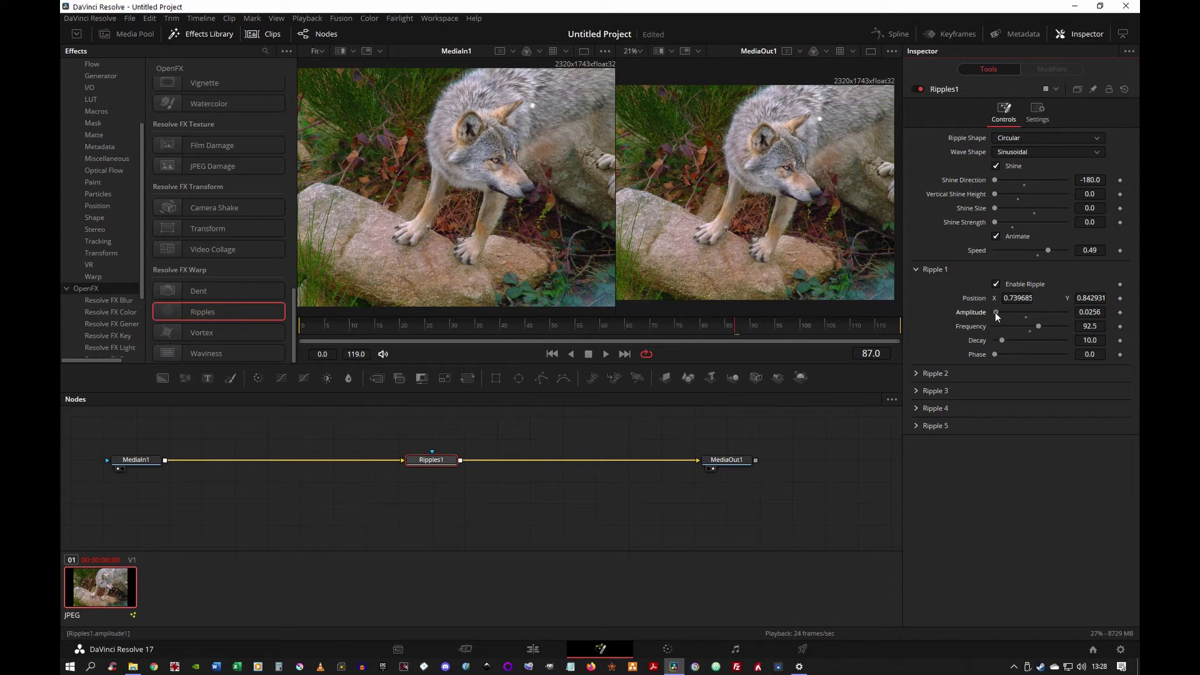
mouse_move(823, 120)
left_mouse_down()
mouse_move(782, 126)
mouse_move(753, 153)
mouse_move(815, 132)
left_mouse_up()
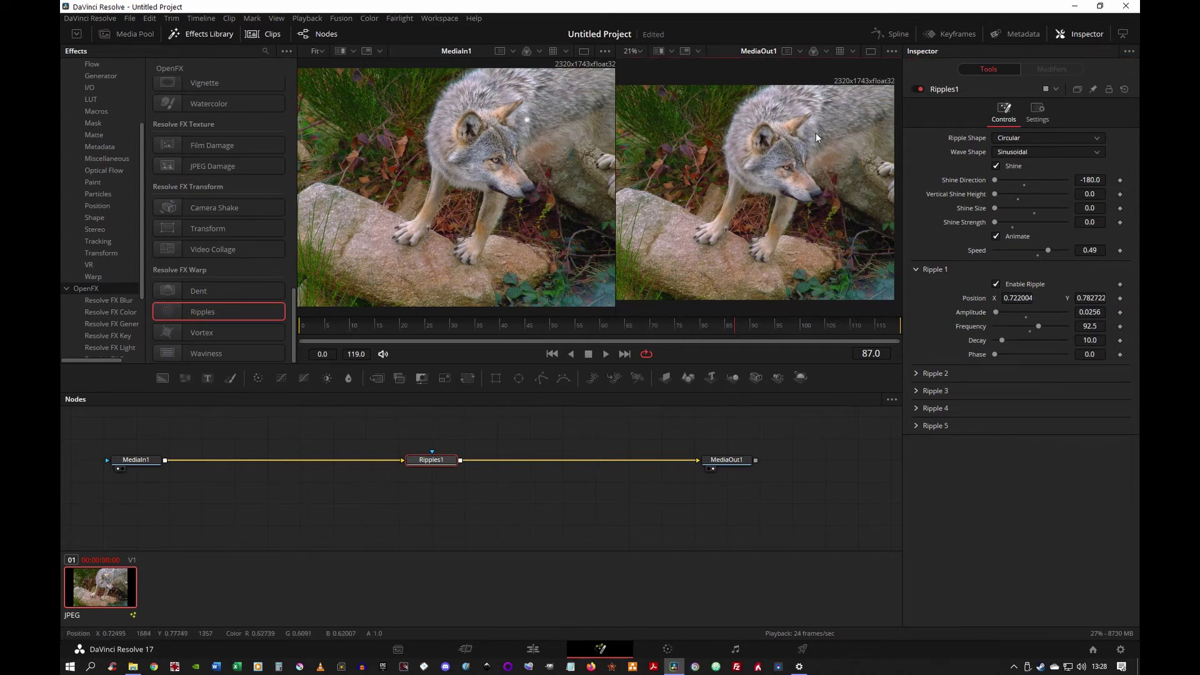
Set Ripple 1 amplitude to 0.0479 and reposition the centre to 0.834, 0.893.
left_click(1101, 314)
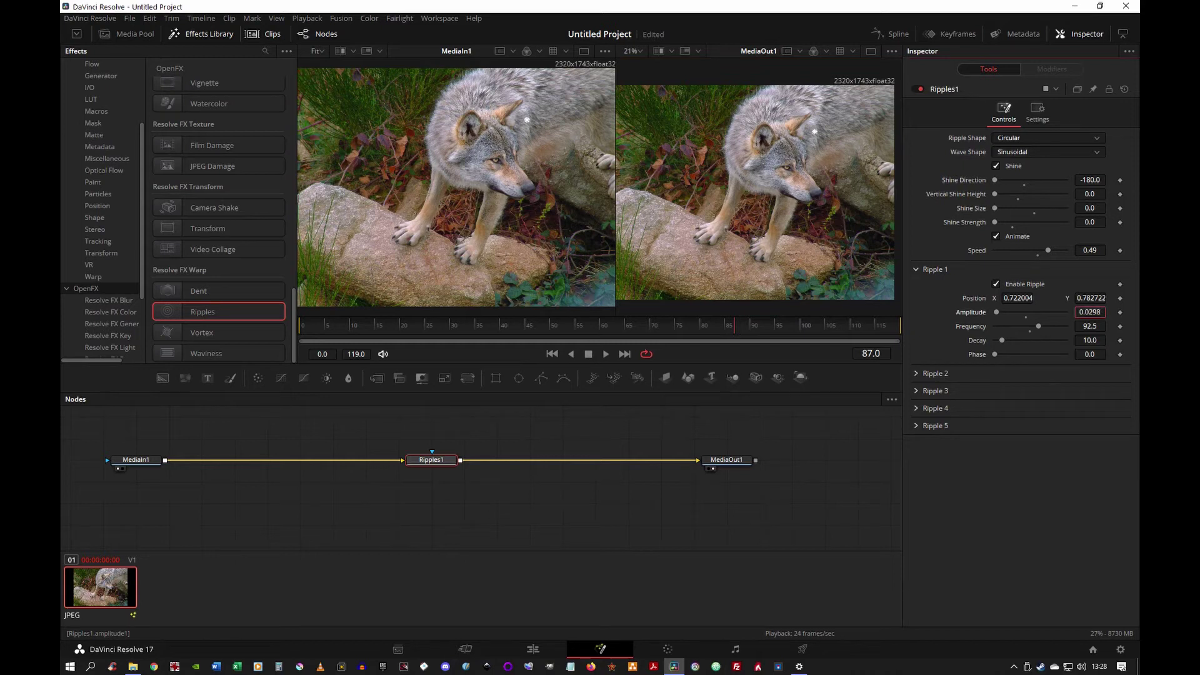
key("Return")
mouse_move(1089, 312)
left_mouse_down()
mouse_move(1105, 311)
mouse_move(1054, 298)
left_mouse_up()
left_click(828, 122)
mouse_move(828, 123)
left_mouse_down()
mouse_move(797, 110)
mouse_move(849, 115)
left_mouse_up()
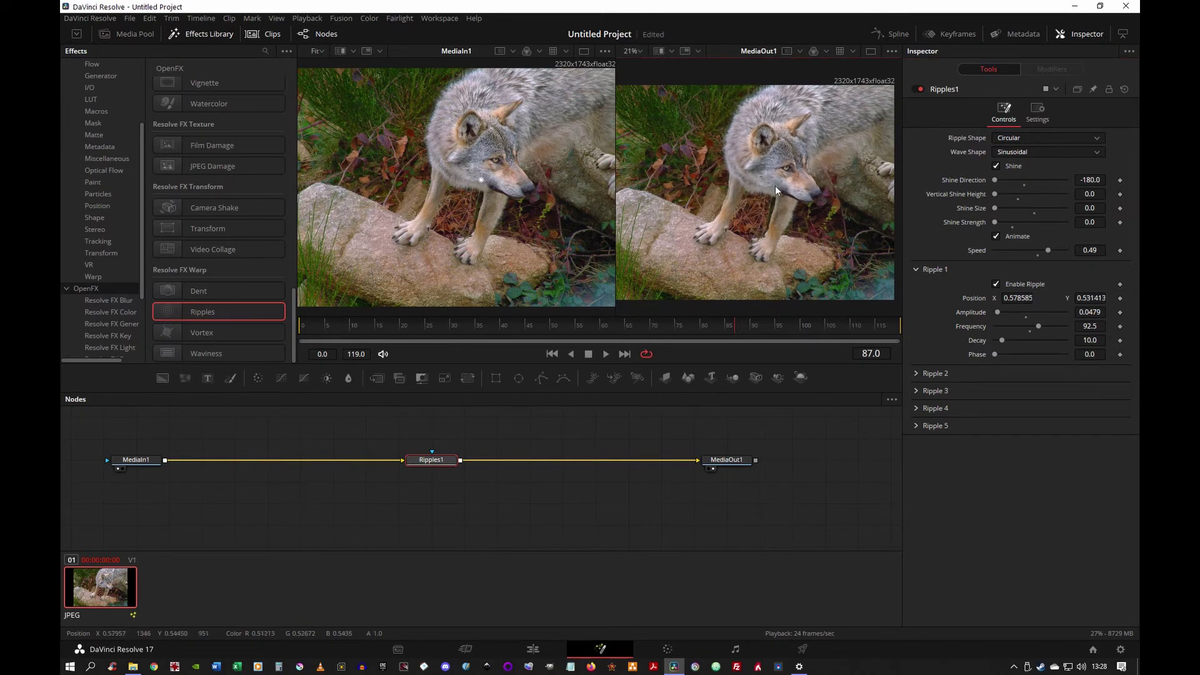
left_click_drag(853, 113, 839, 120)
mouse_move(844, 119)
left_mouse_down()
mouse_move(806, 176)
mouse_move(792, 164)
mouse_move(857, 108)
left_mouse_up()
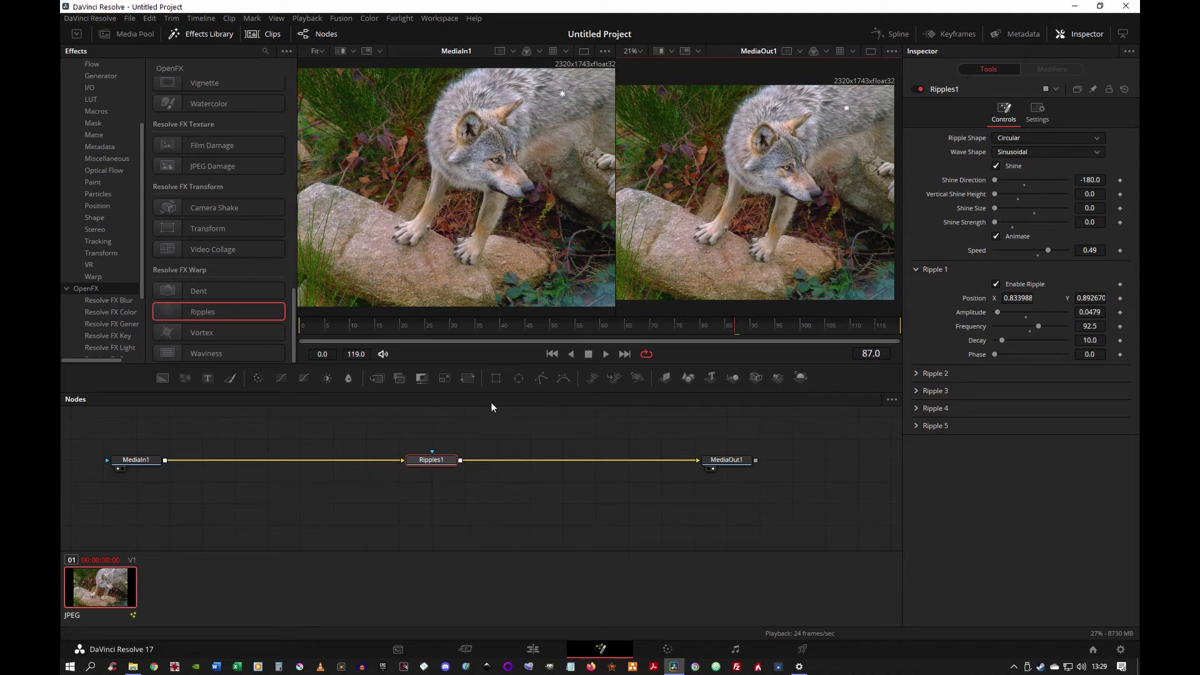
key("shift+space")
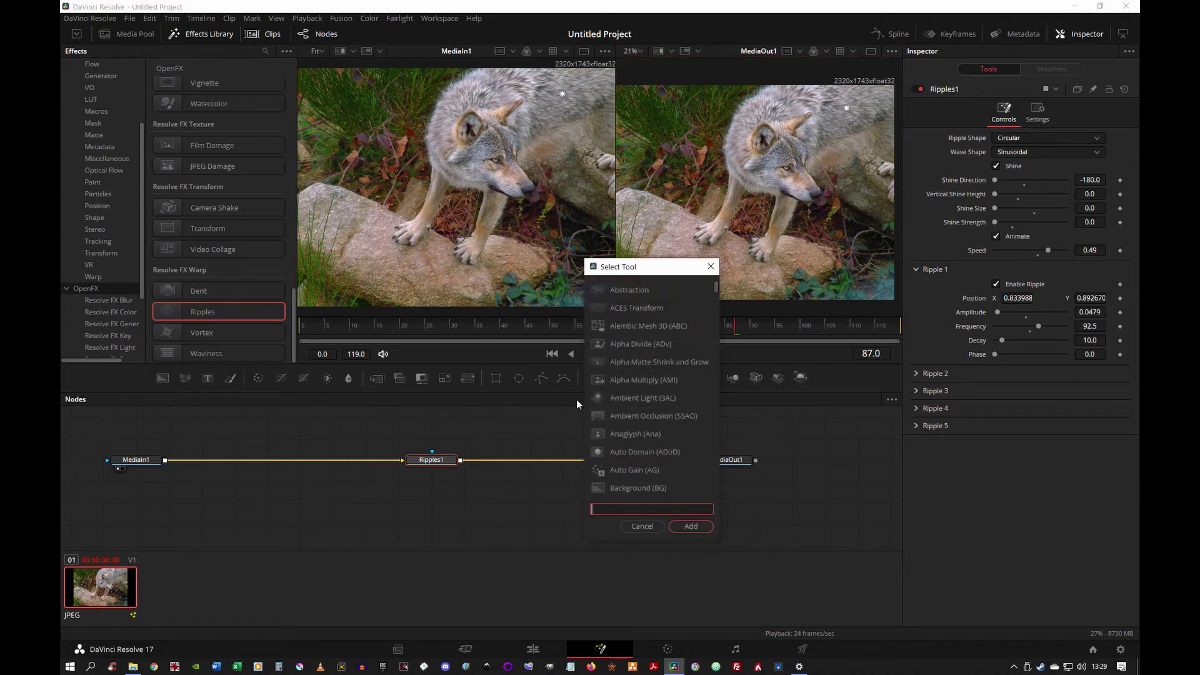
left_click(629, 512)
type("ri")
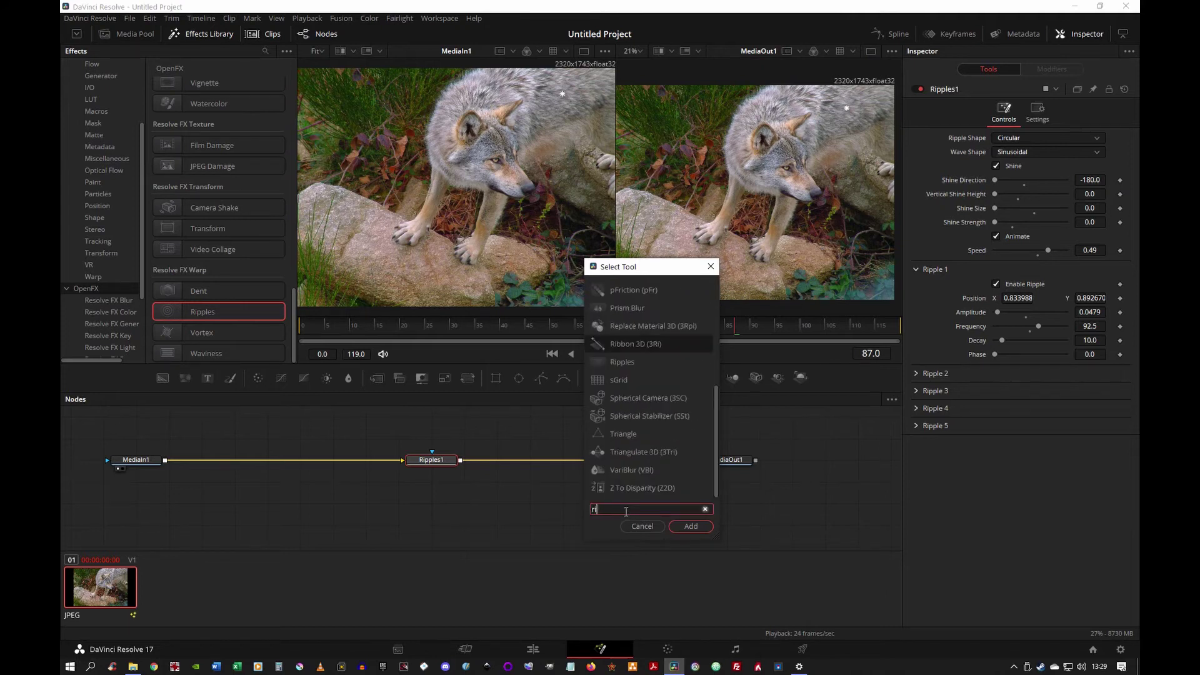
type("p")
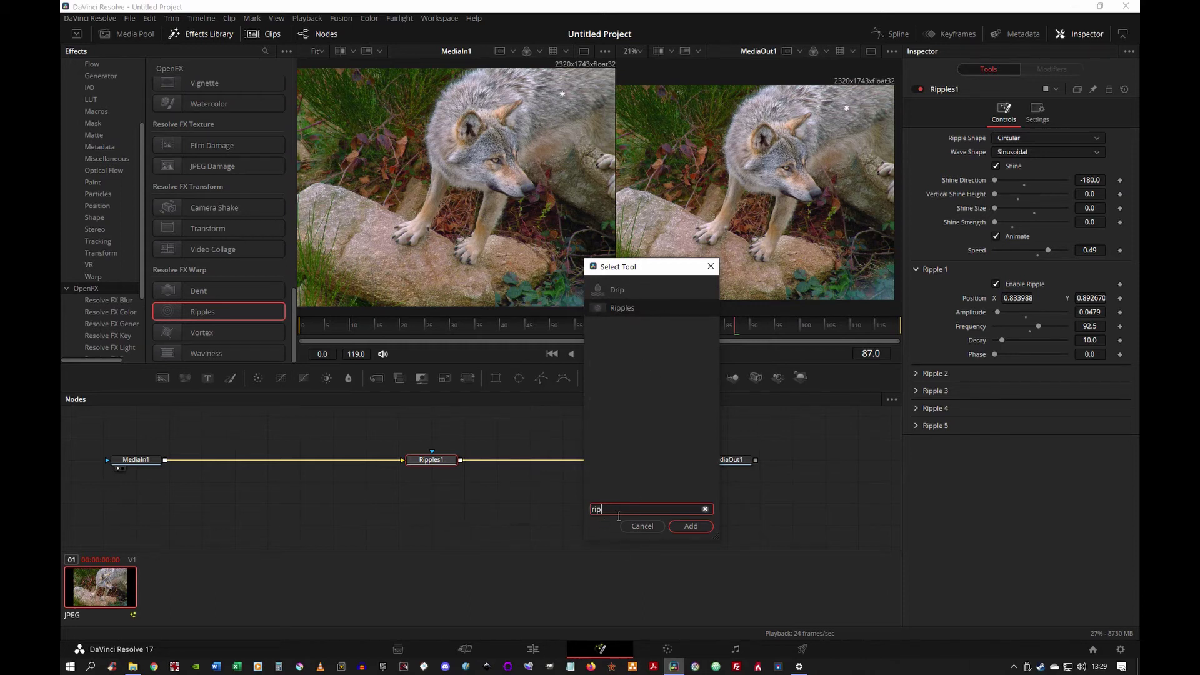
left_click(711, 267)
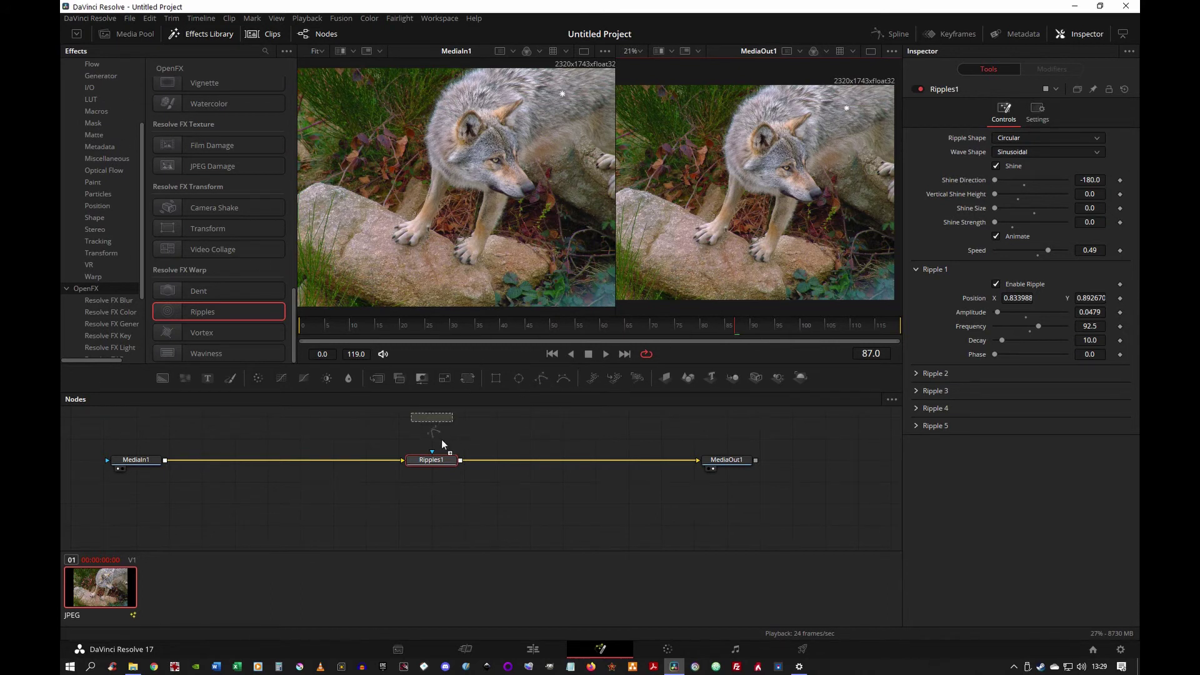
Add a Polygon1 node wired into Ripples1's mask input, nudge the ripple centre, and select Polygon1.
left_click_drag(442, 440, 442, 440)
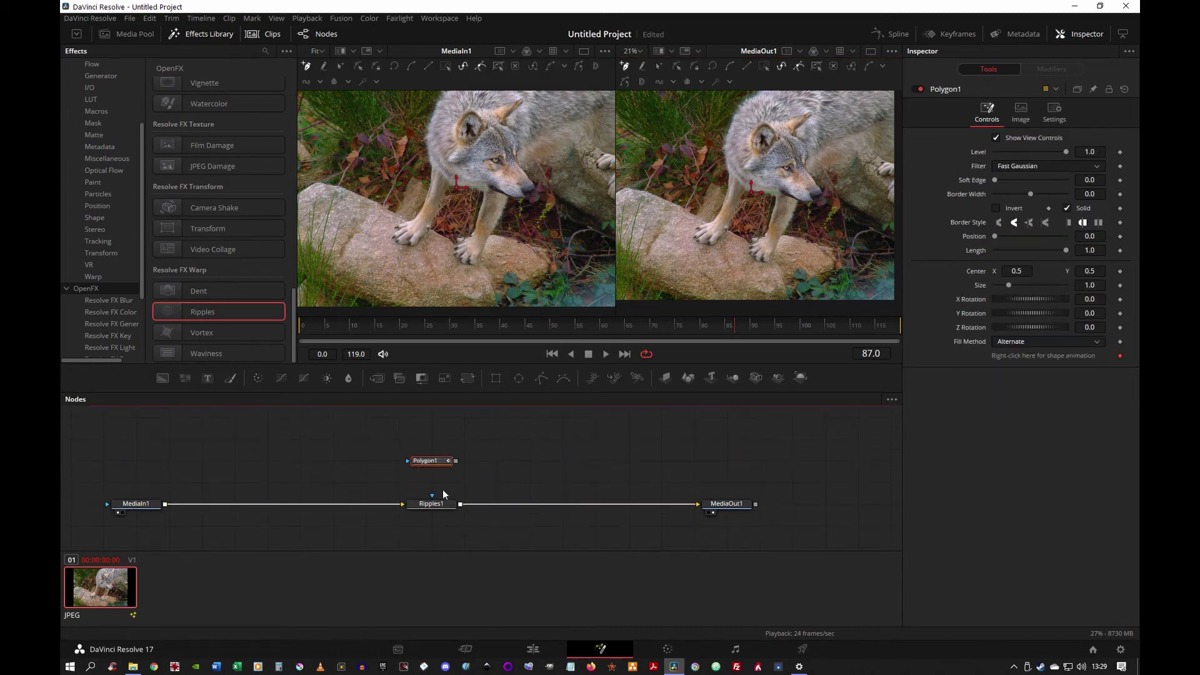
left_click_drag(456, 464, 432, 496)
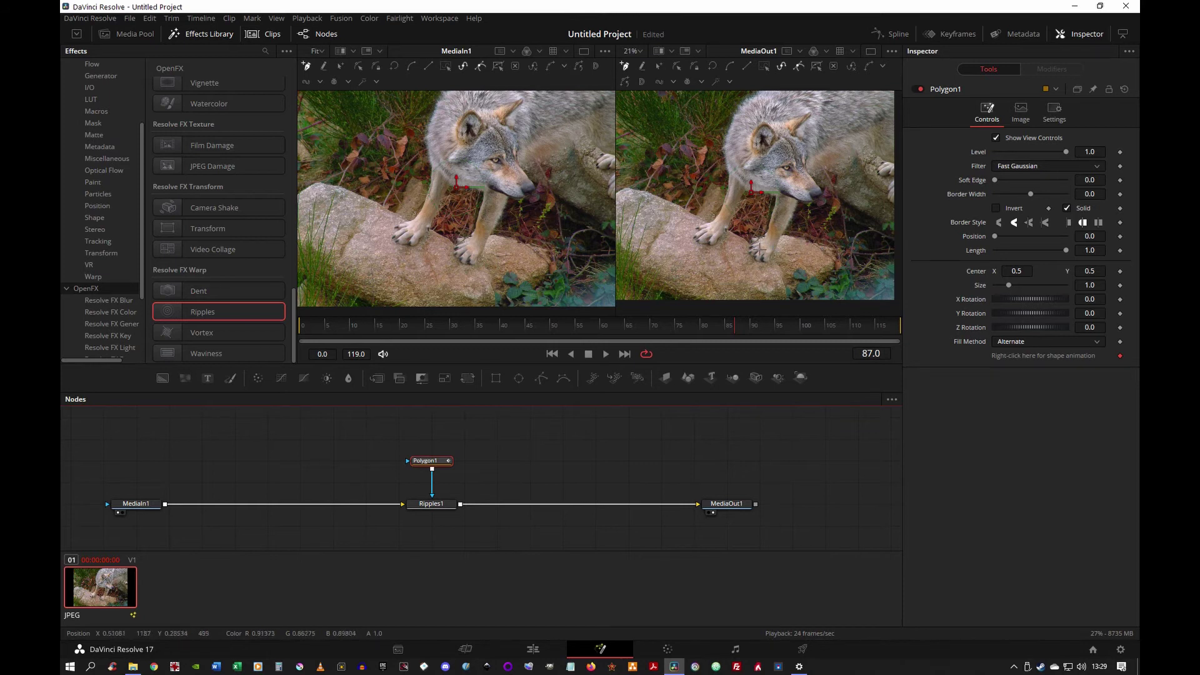
left_click(431, 506)
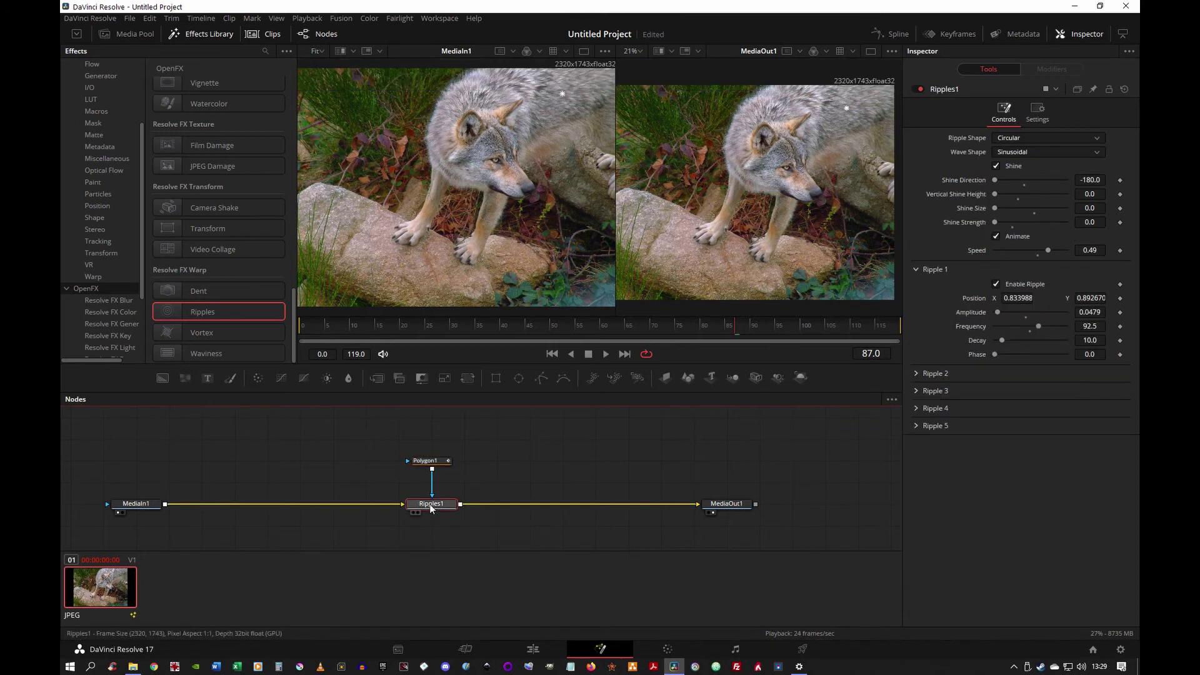
left_click(725, 504)
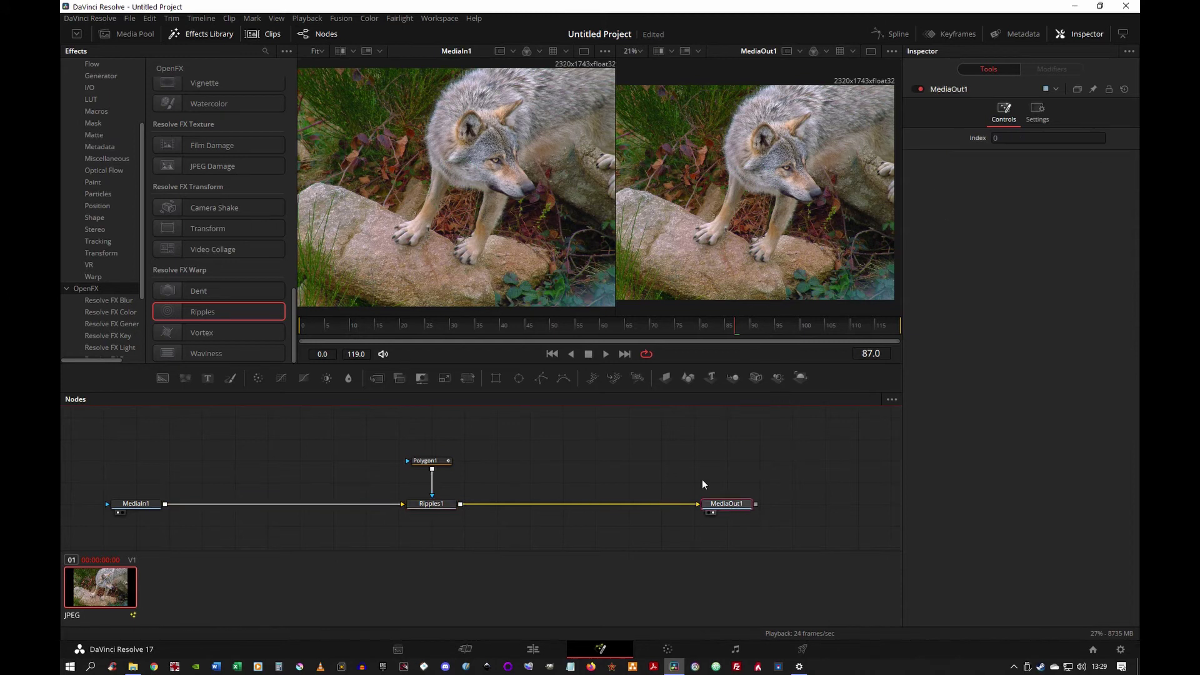
left_click(437, 505)
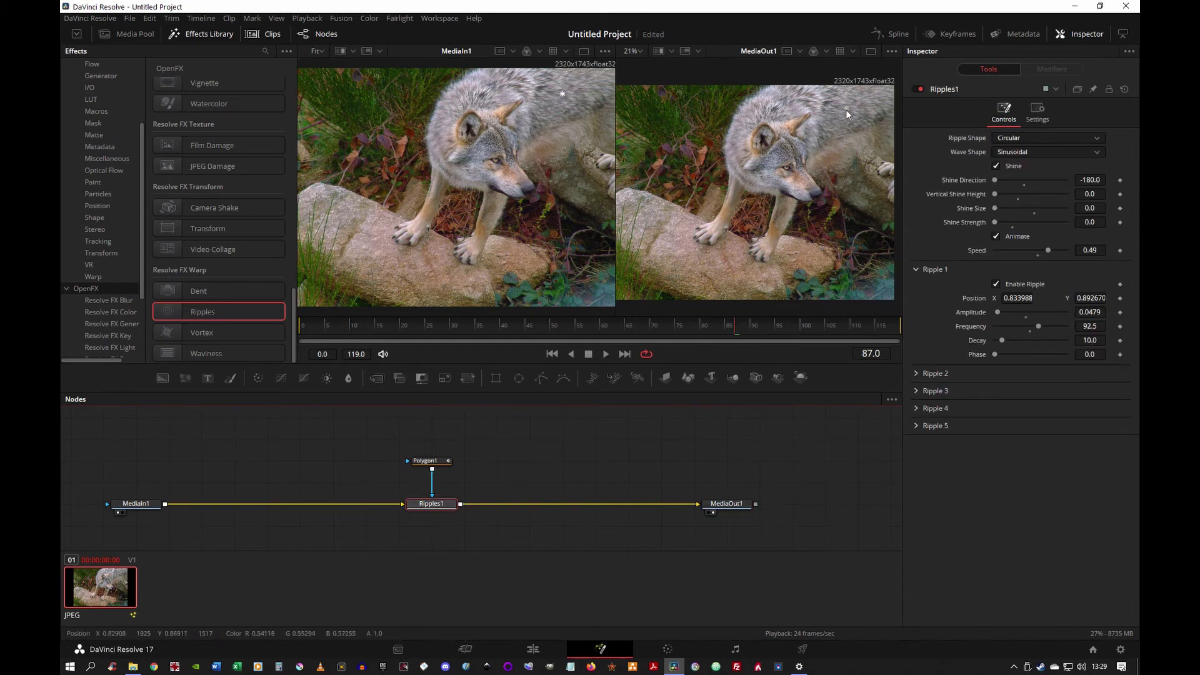
mouse_move(846, 110)
left_mouse_down()
mouse_move(781, 126)
mouse_move(851, 103)
left_mouse_up()
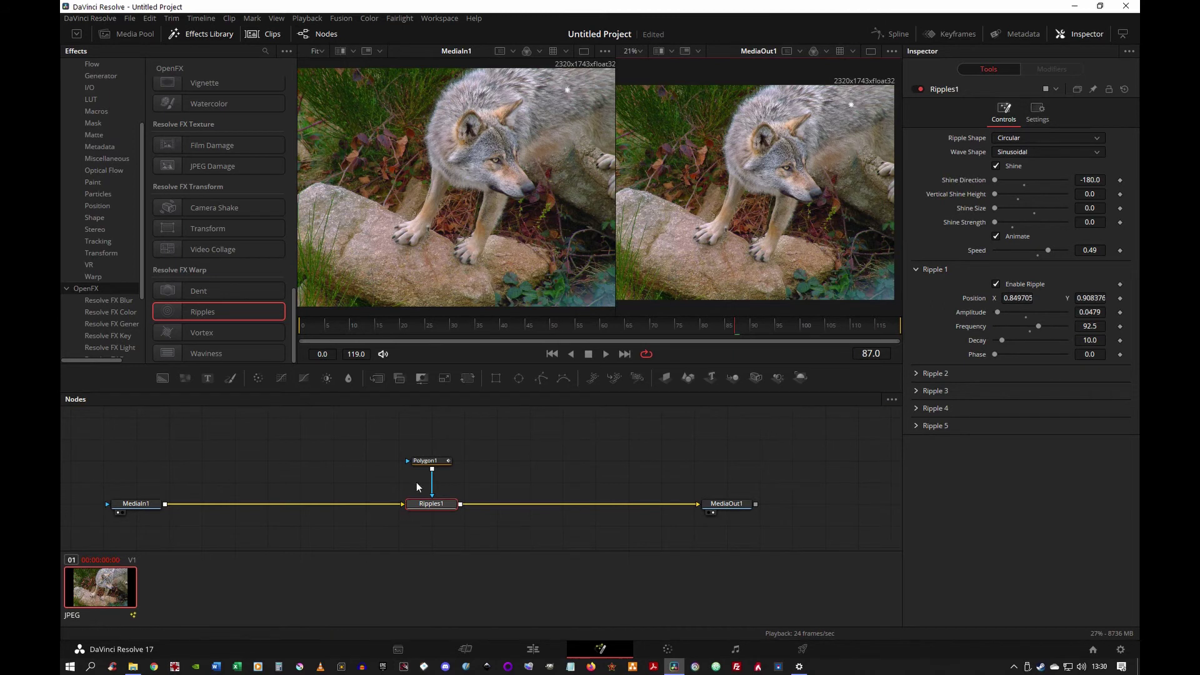
left_click(426, 461)
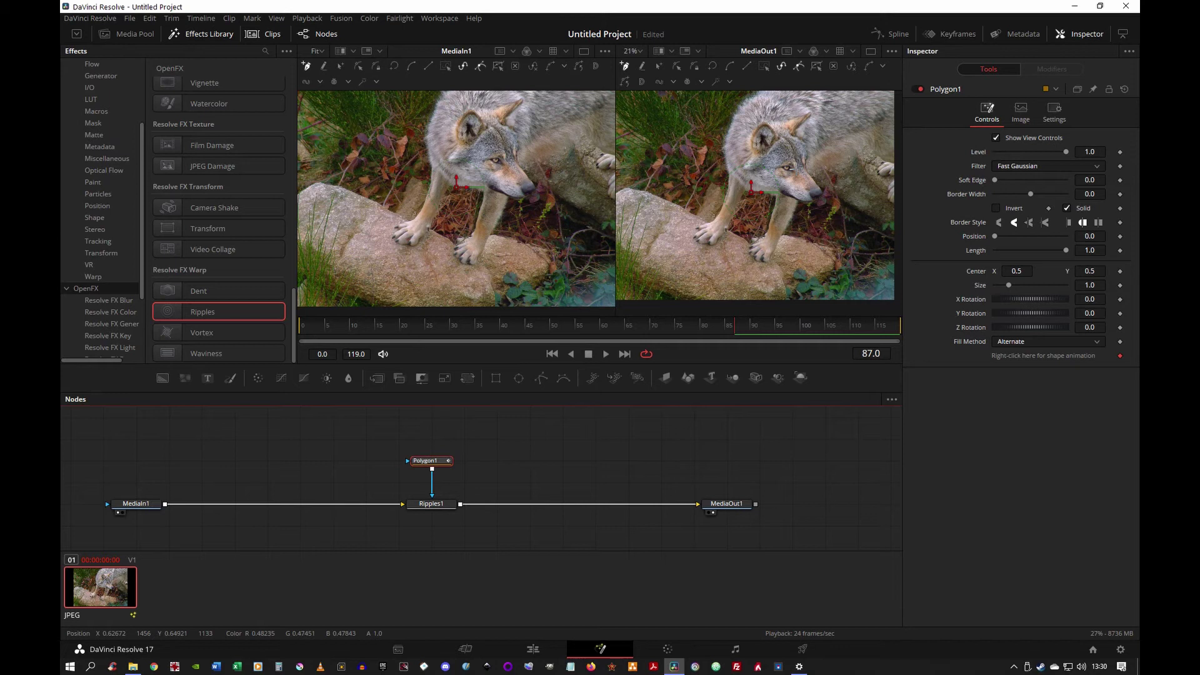
Make the viewers taller, widen the MediaOut1 viewer, and zoom it to 43% on the wolf's head.
scroll(759, 165, "up", 2)
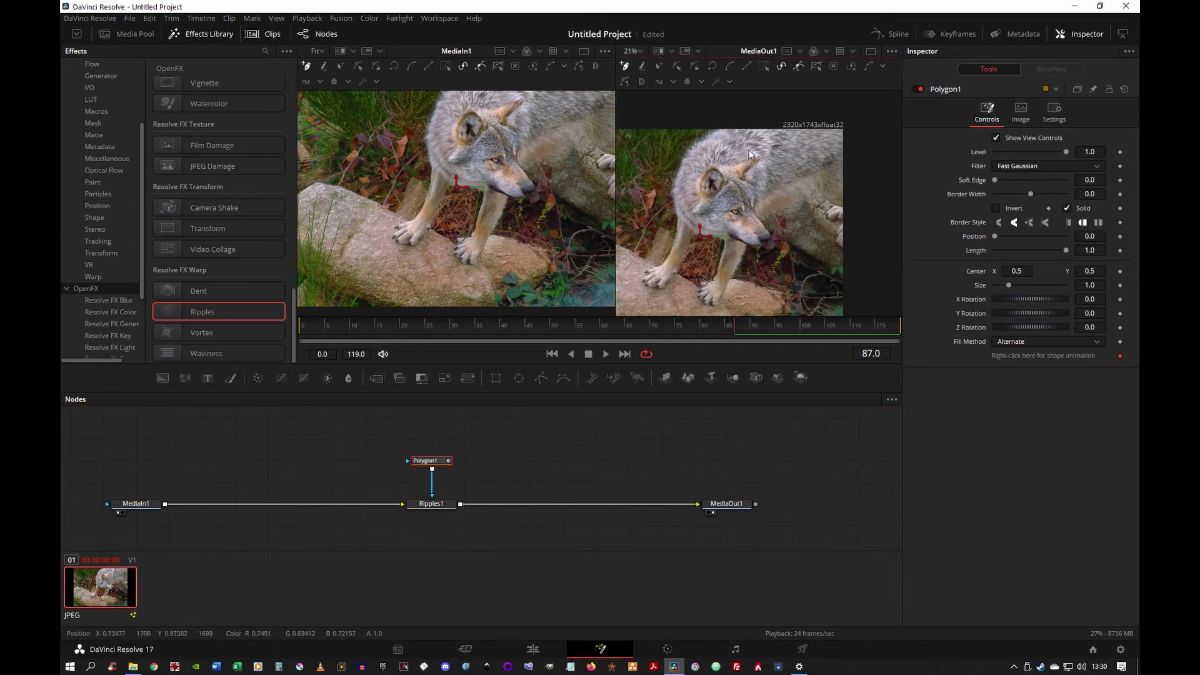
scroll(749, 155, "up", 2)
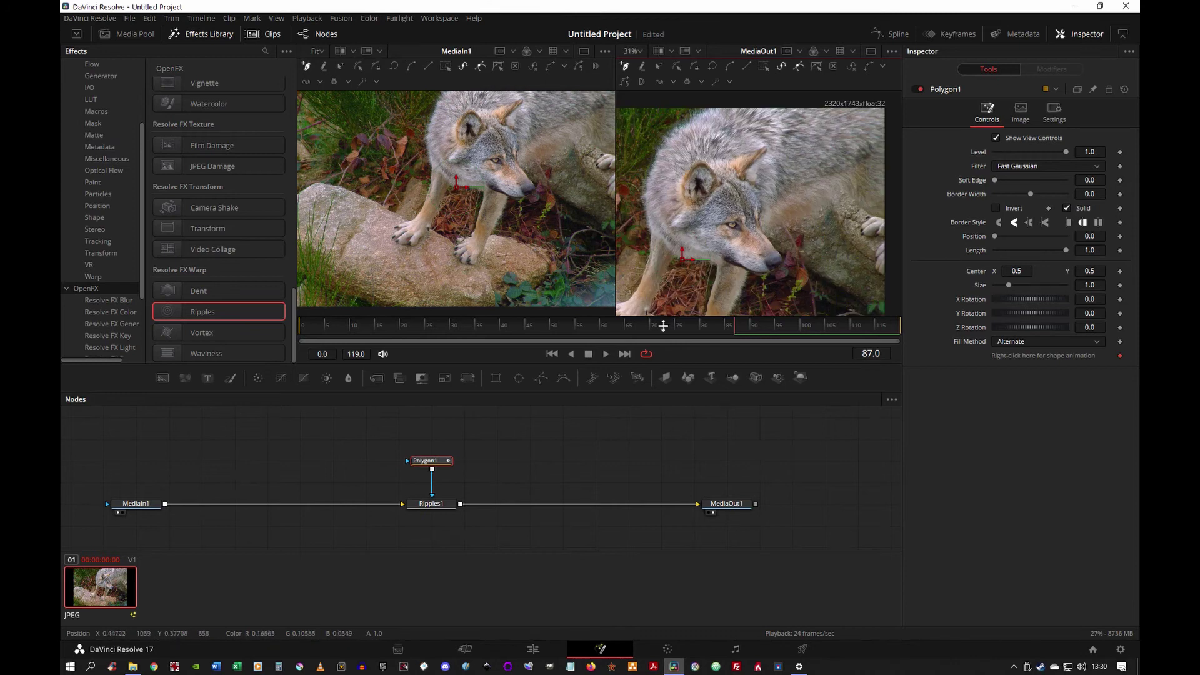
left_click_drag(668, 370, 668, 389)
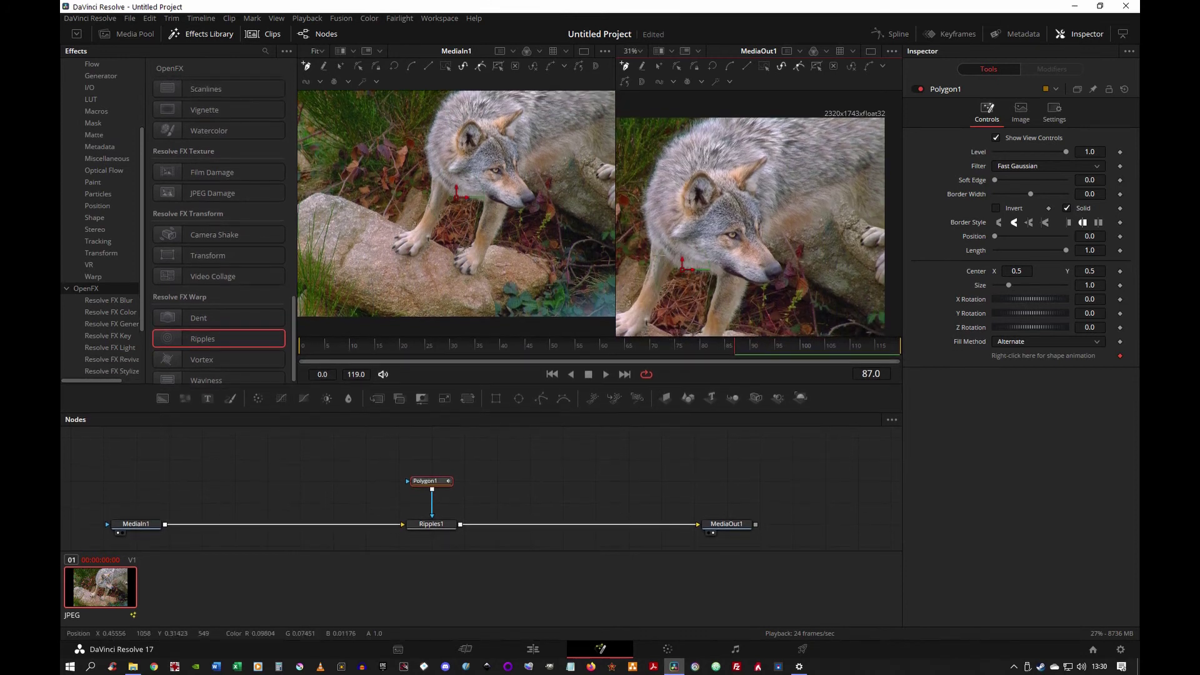
left_click_drag(622, 226, 480, 227)
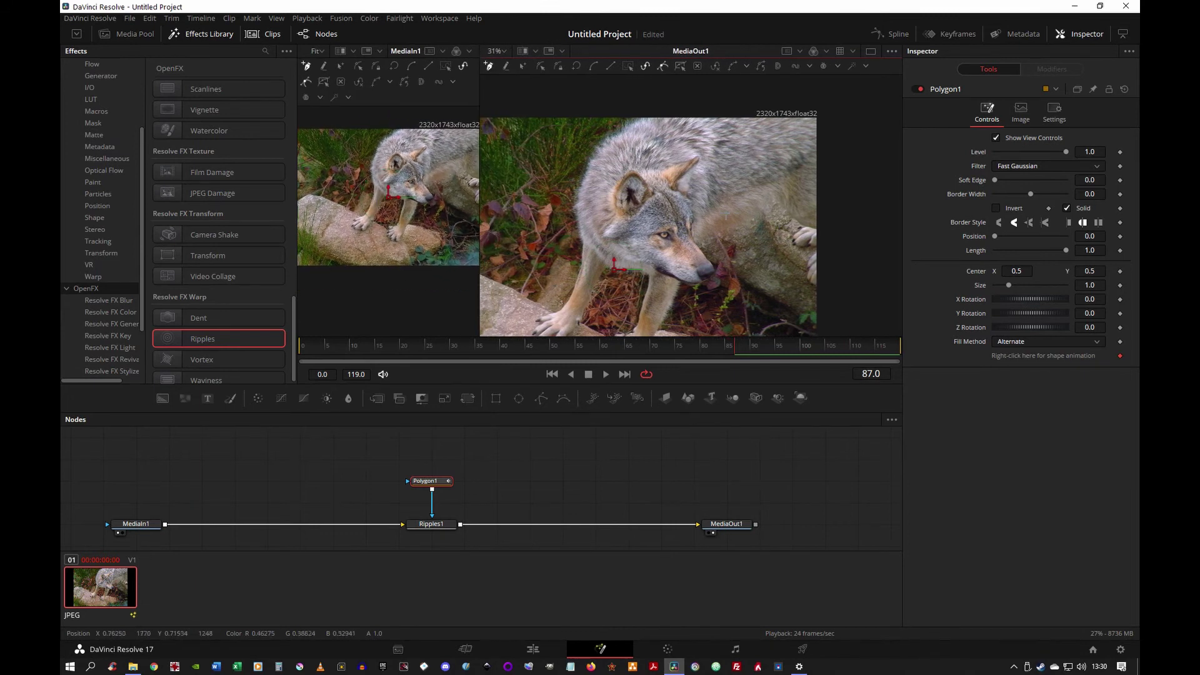
scroll(745, 190, "up", 1)
scroll(746, 160, "up", 1)
scroll(744, 156, "up", 1)
Start the Polygon1 mask at the top edge, tracing down the wolf's left side, jaw, cheek and head.
scroll(725, 167, "up", 1)
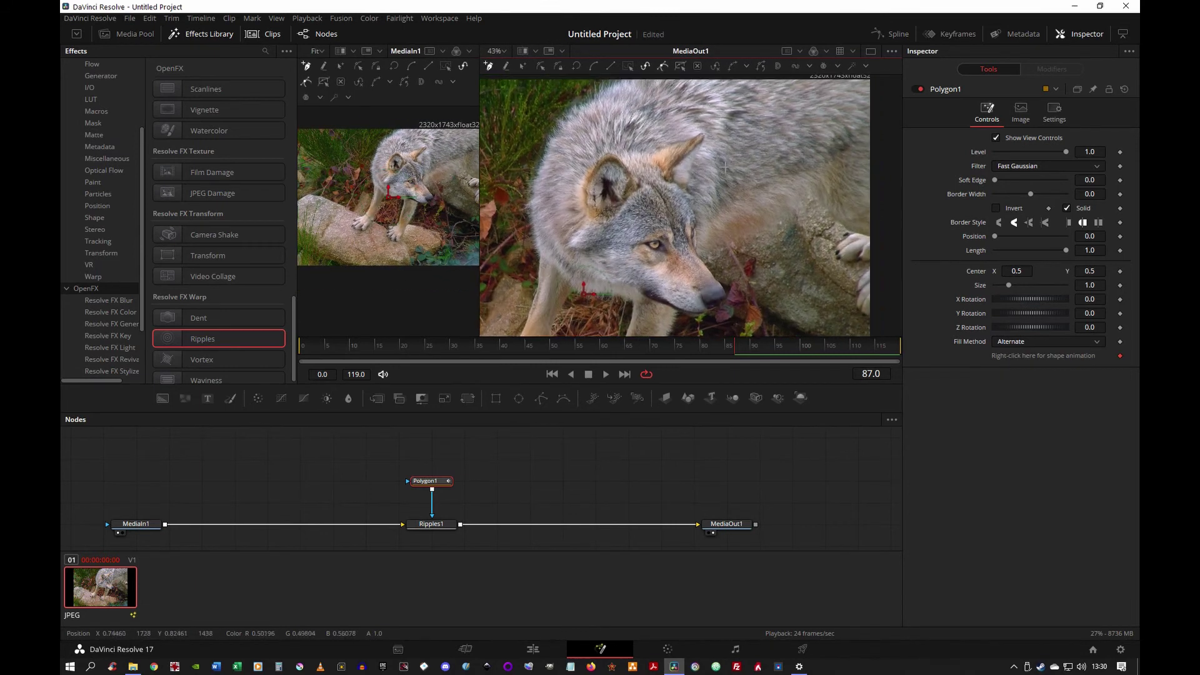
left_click_drag(725, 167, 711, 185)
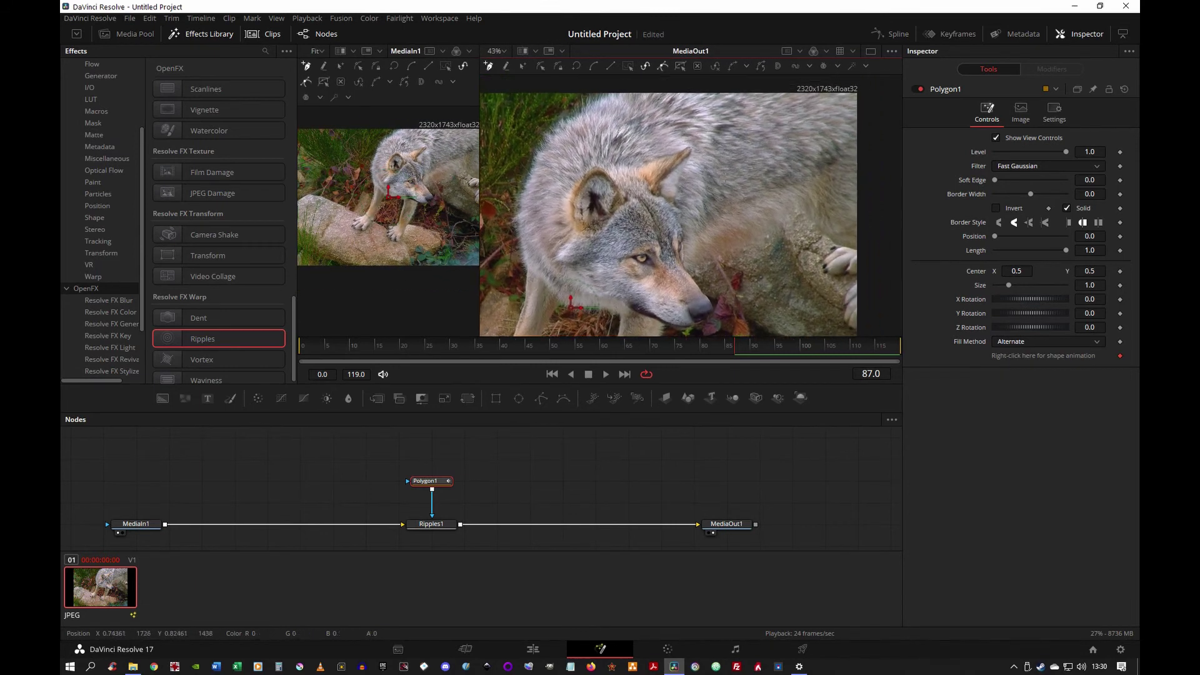
left_click(610, 93)
left_click(562, 122)
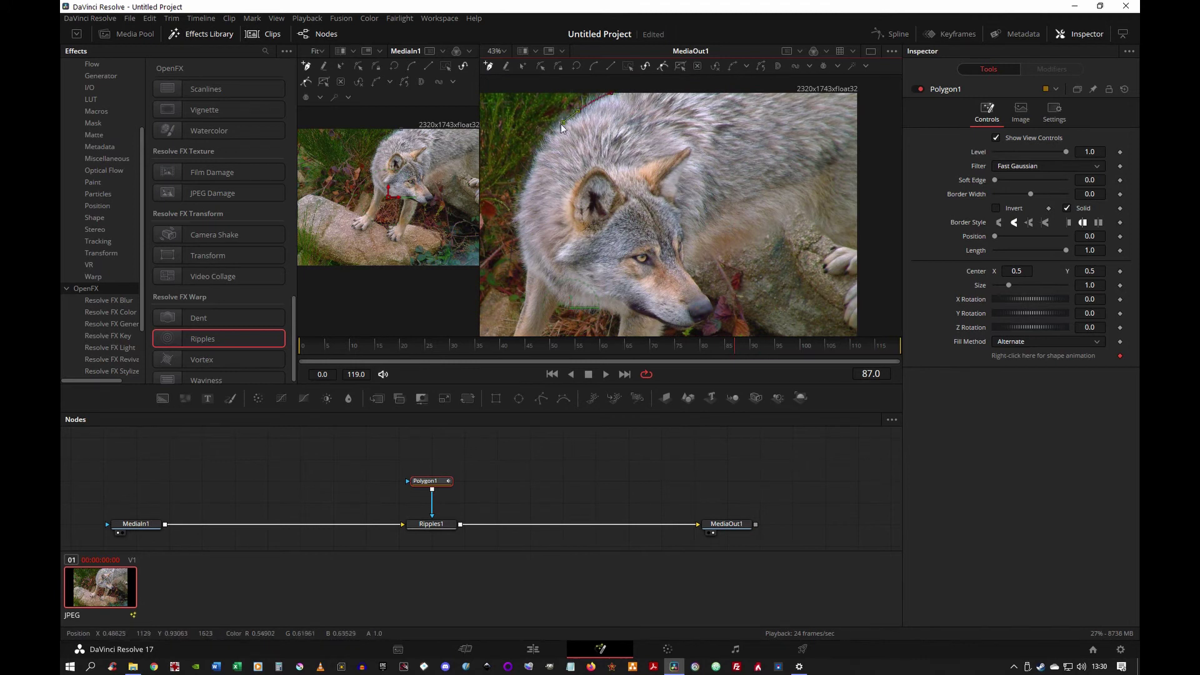
left_click(538, 153)
left_click(525, 195)
left_click(533, 271)
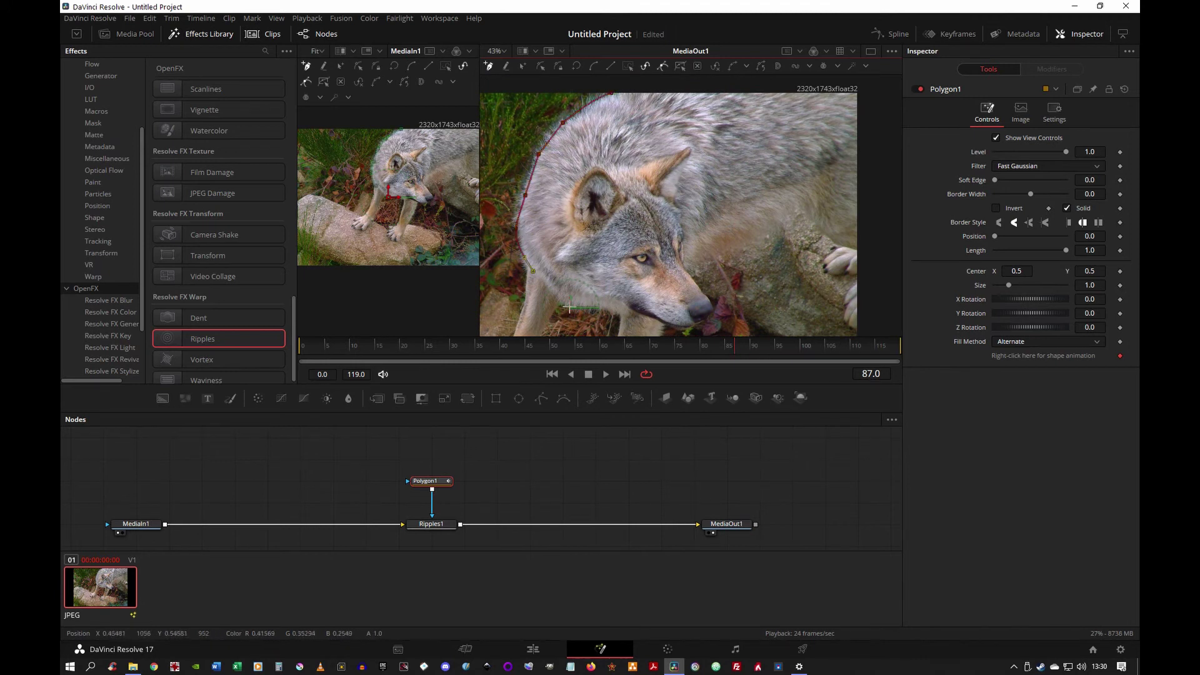
left_click(559, 301)
left_click(615, 313)
left_click(631, 303)
left_click(569, 266)
left_click(568, 242)
left_click(574, 216)
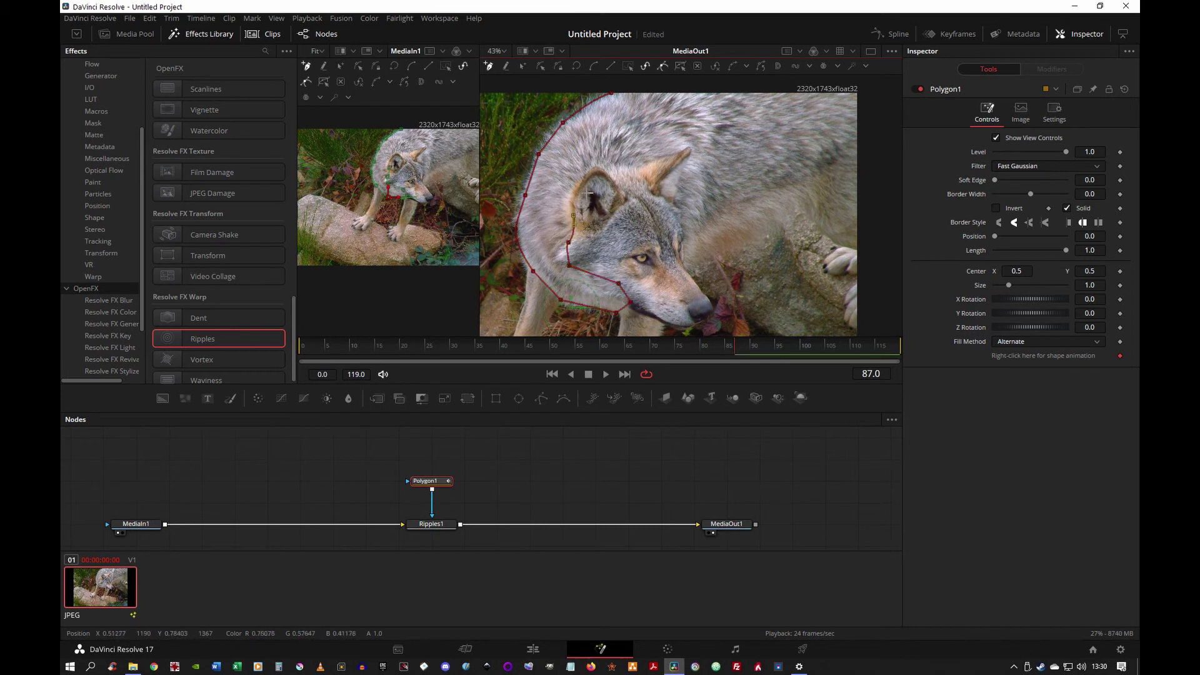
left_click(577, 185)
left_click(591, 172)
left_click(610, 174)
Continue the mask down the neck, along the rock past the right edge, and close it.
left_click(643, 174)
left_click(661, 158)
left_click(687, 152)
left_click(678, 202)
left_click(687, 233)
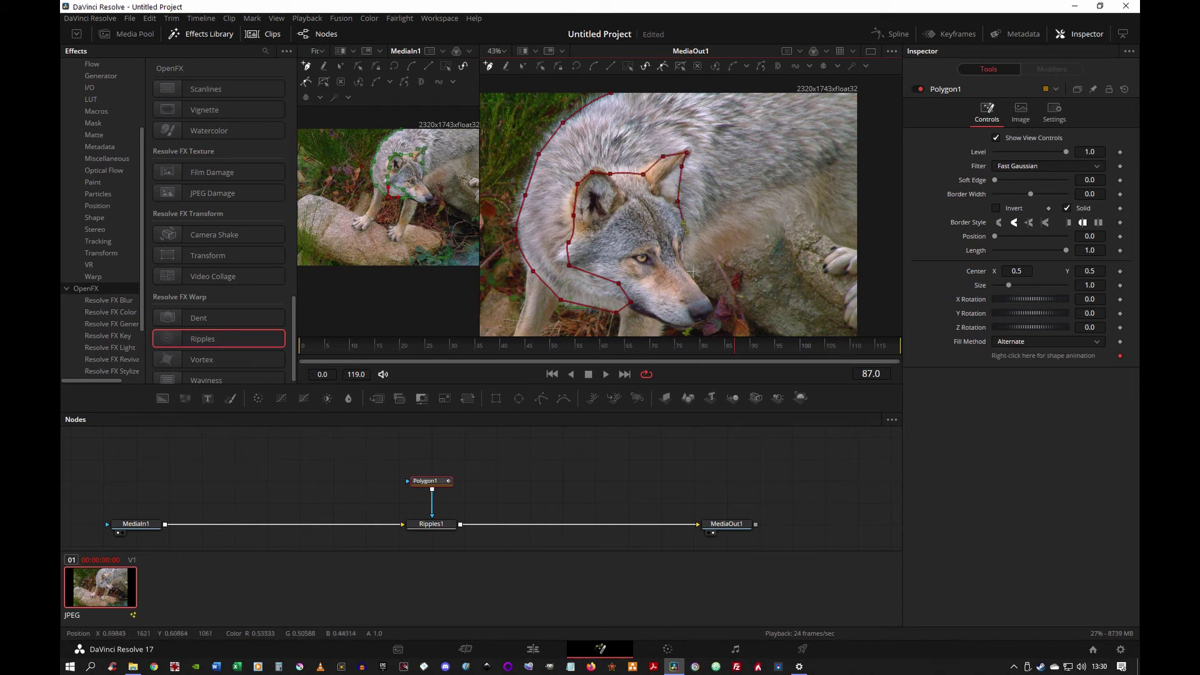
left_click(684, 262)
left_click(721, 256)
left_click(768, 236)
left_click(795, 212)
left_click(819, 225)
left_click(828, 227)
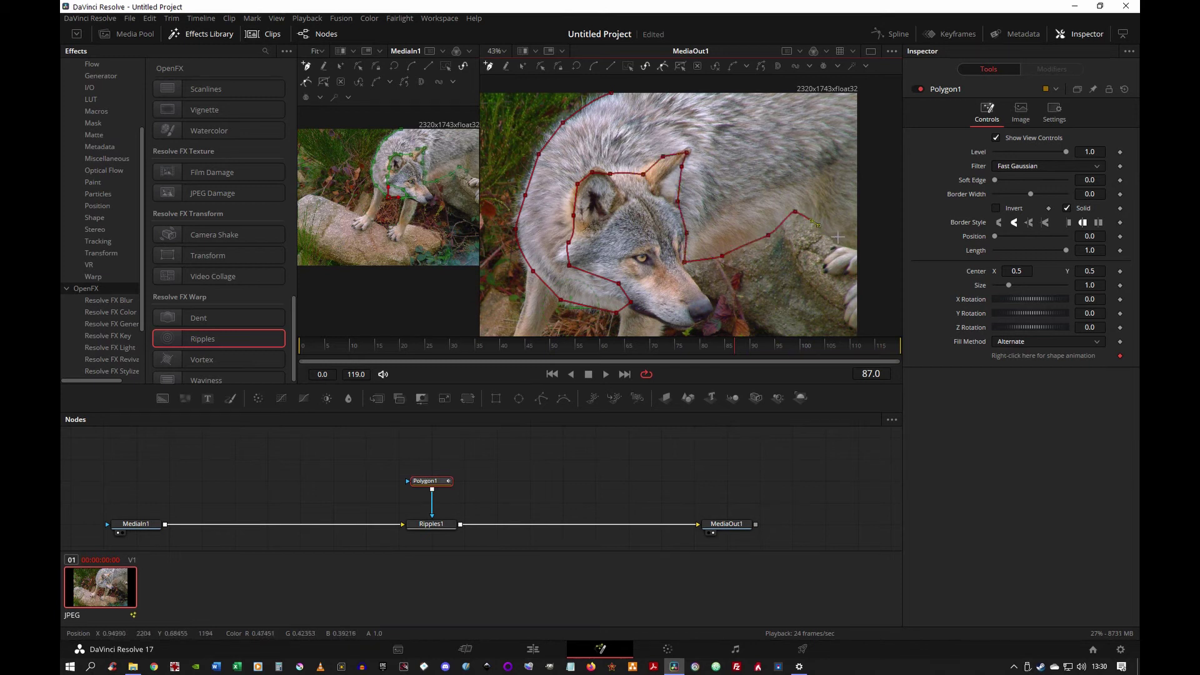
left_click(853, 224)
left_click(873, 199)
left_click(882, 98)
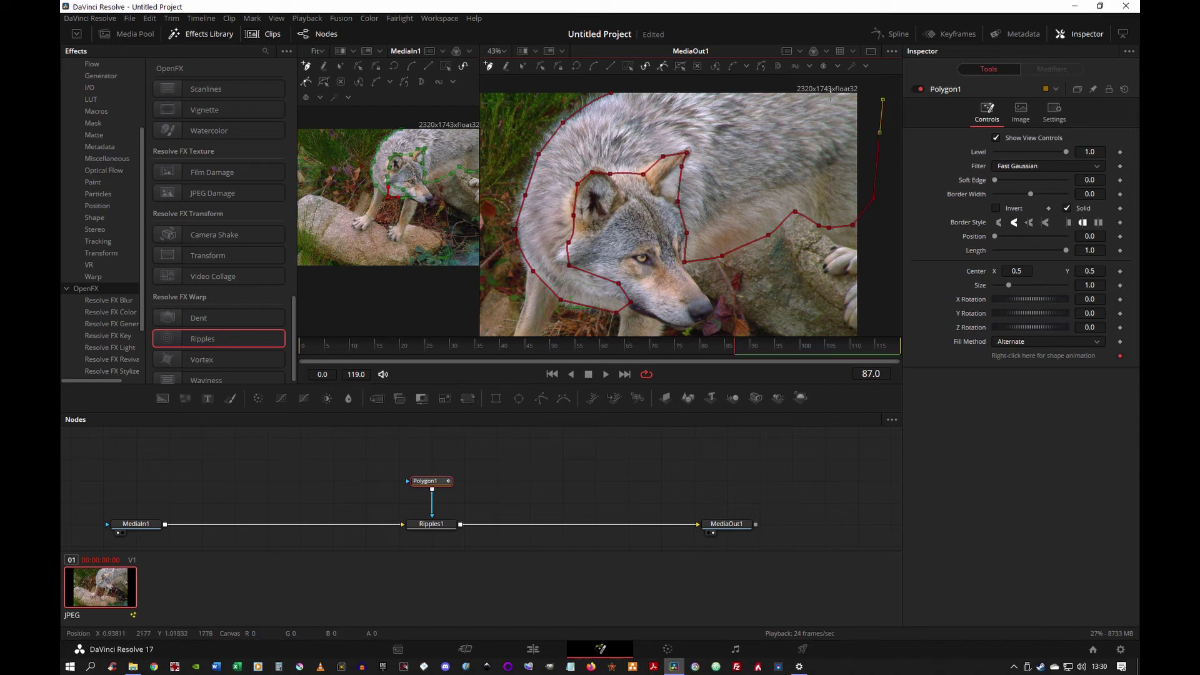
left_click_drag(735, 87, 752, 86)
left_click(612, 95)
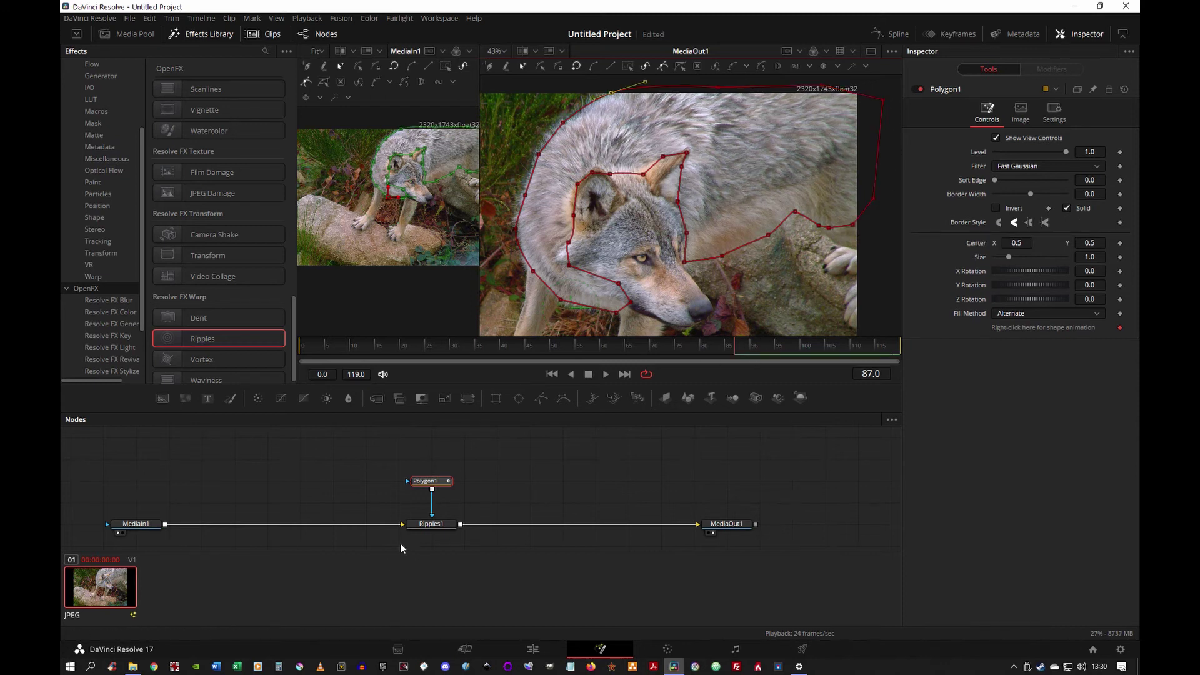
Set Ripples1's Ripple 1 frequency to 45.6 while trying centre positions over the wolf.
left_click(431, 525)
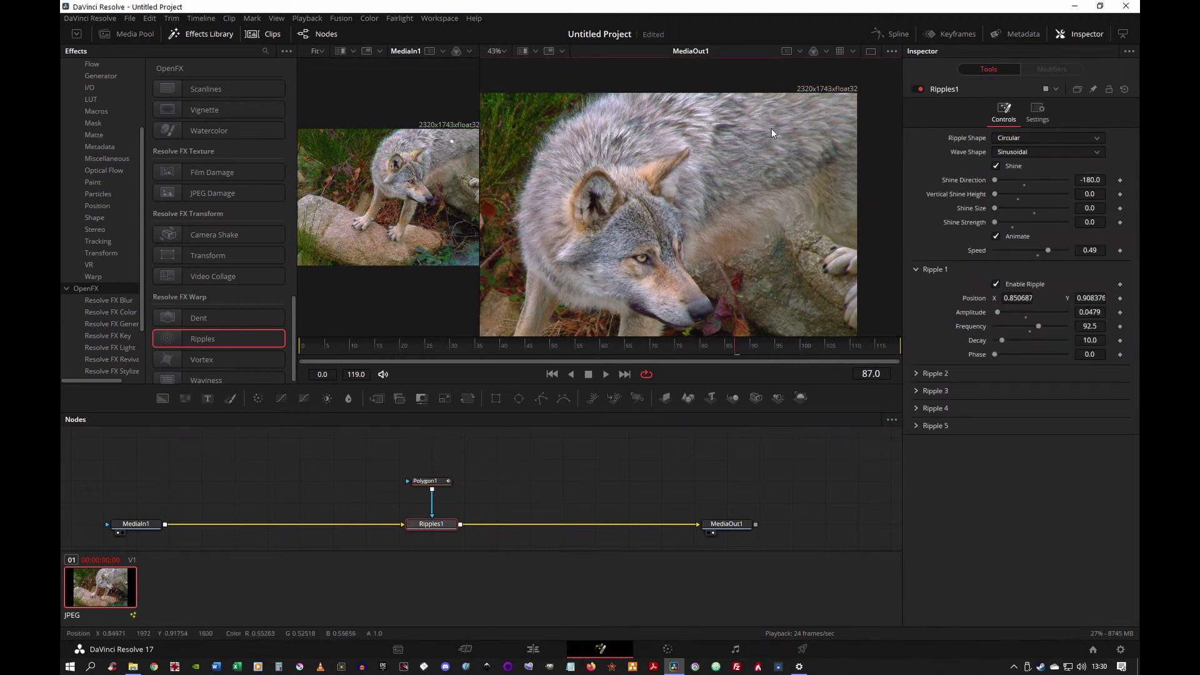
mouse_move(741, 134)
left_mouse_down()
mouse_move(576, 215)
mouse_move(673, 234)
mouse_move(682, 137)
mouse_move(760, 355)
mouse_move(850, 177)
mouse_move(755, 132)
mouse_move(764, 157)
left_mouse_up()
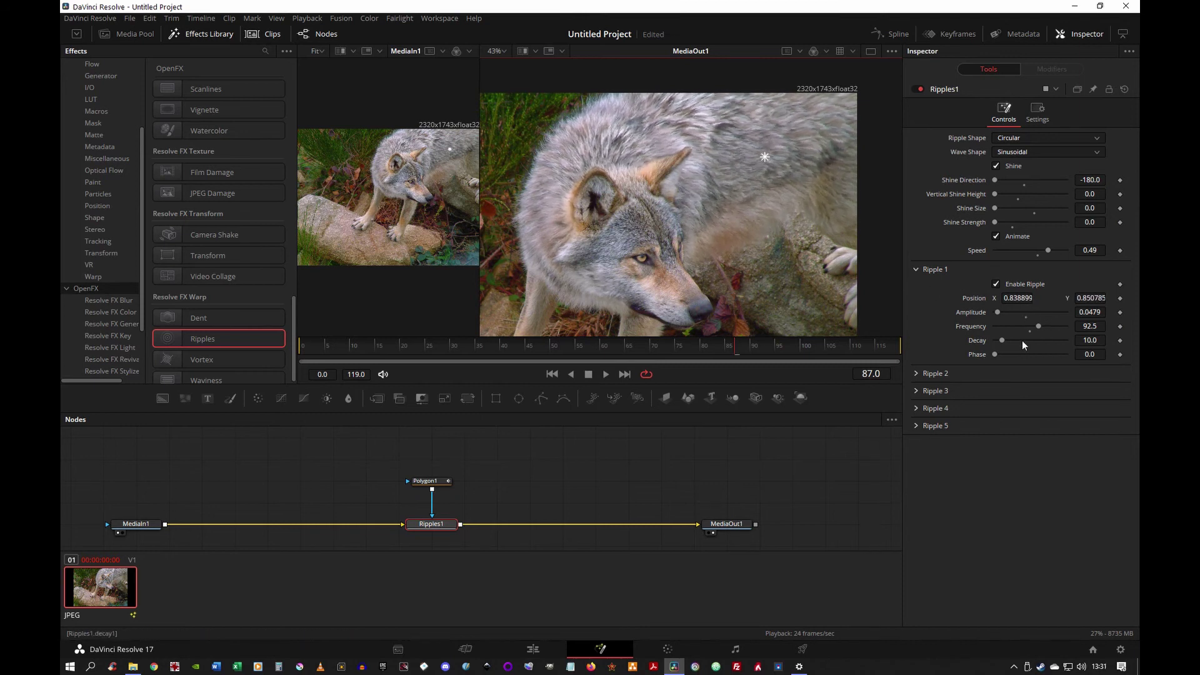
left_click_drag(1039, 325, 1004, 329)
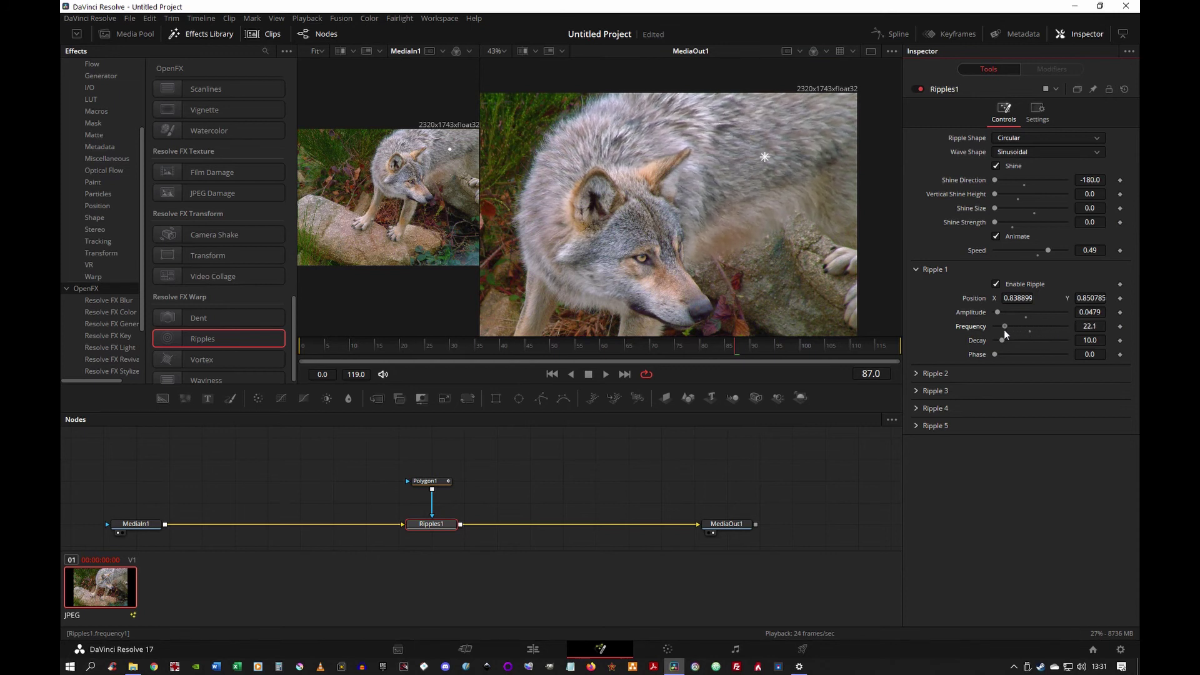
mouse_move(764, 160)
left_mouse_down()
mouse_move(624, 173)
mouse_move(786, 163)
left_mouse_up()
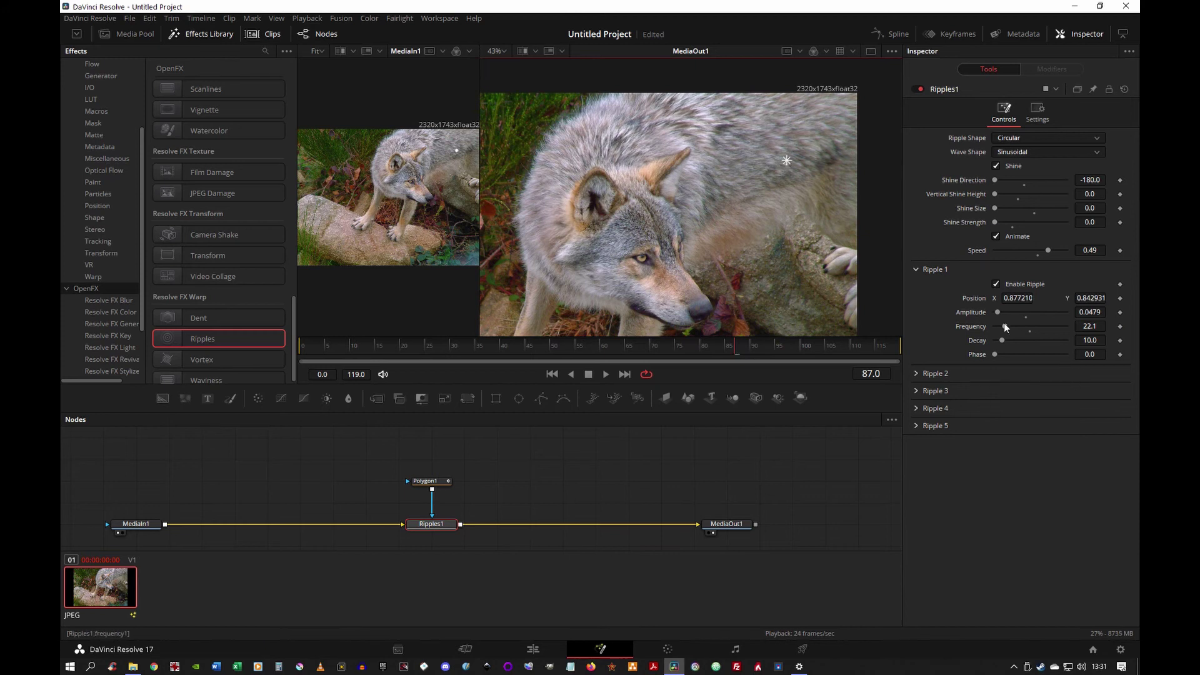
left_click_drag(1004, 322, 1007, 323)
mouse_move(785, 162)
left_mouse_down()
mouse_move(842, 141)
mouse_move(603, 185)
left_mouse_up()
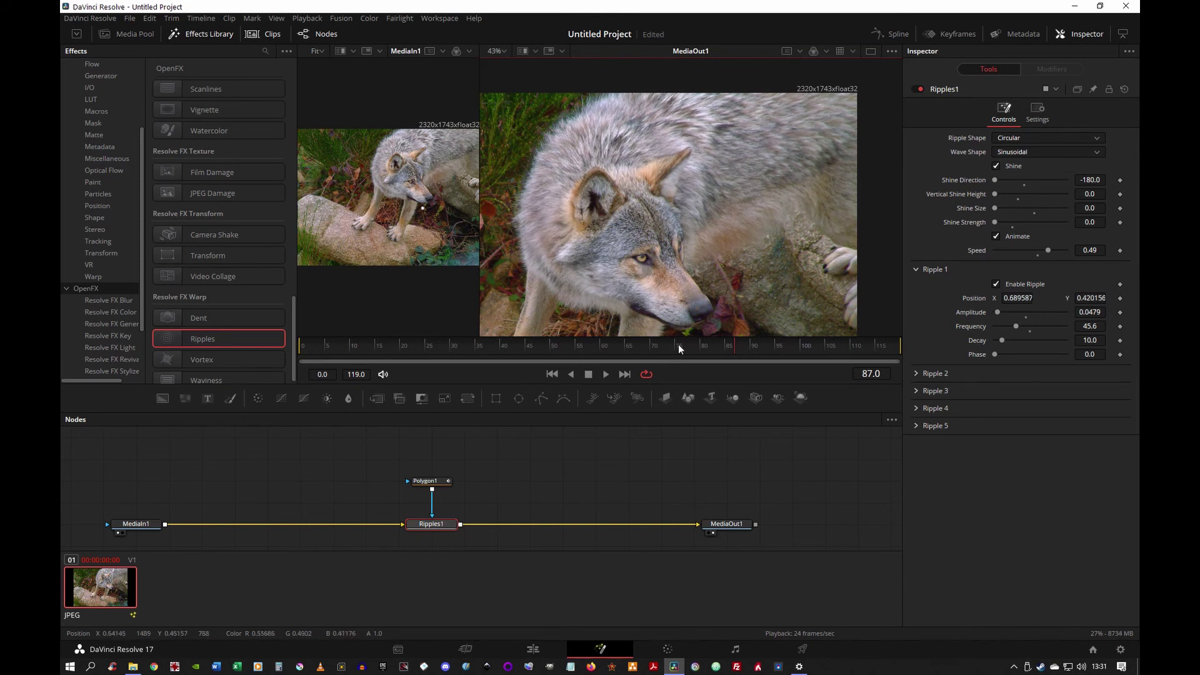
mouse_move(602, 185)
left_mouse_down()
mouse_move(760, 133)
mouse_move(787, 192)
left_mouse_up()
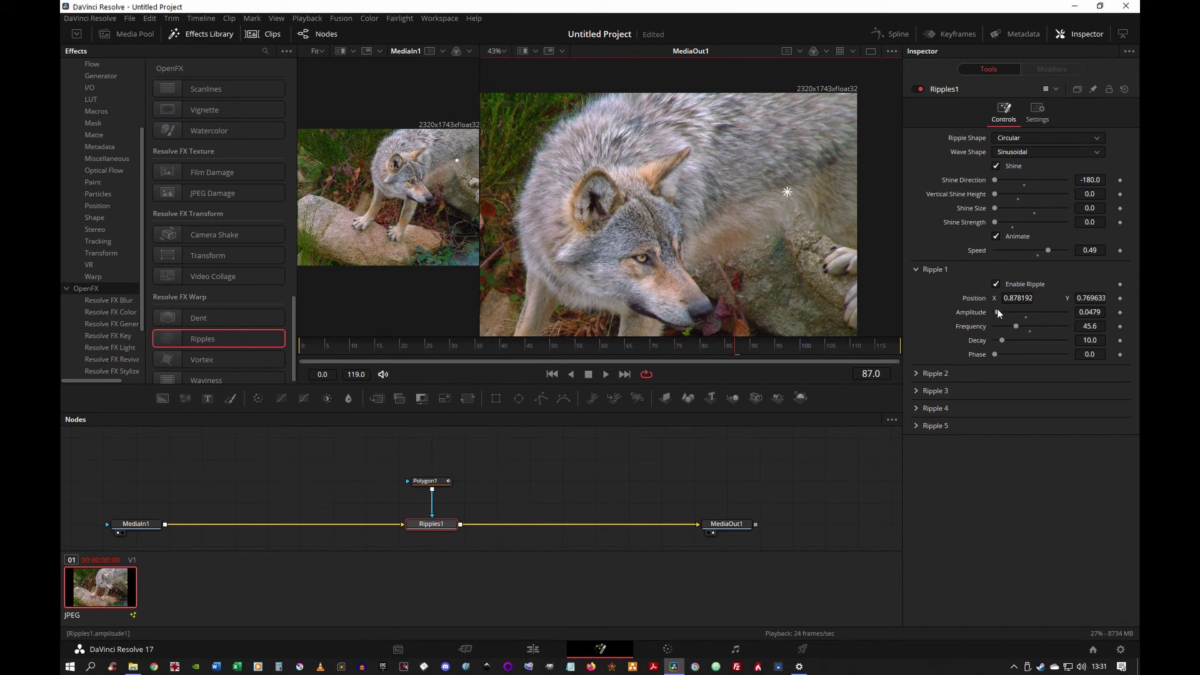
Set amplitude to 0.0724 and move the ripple centre to the lower right (0.960707, 0.458114).
left_click_drag(997, 313, 1015, 311)
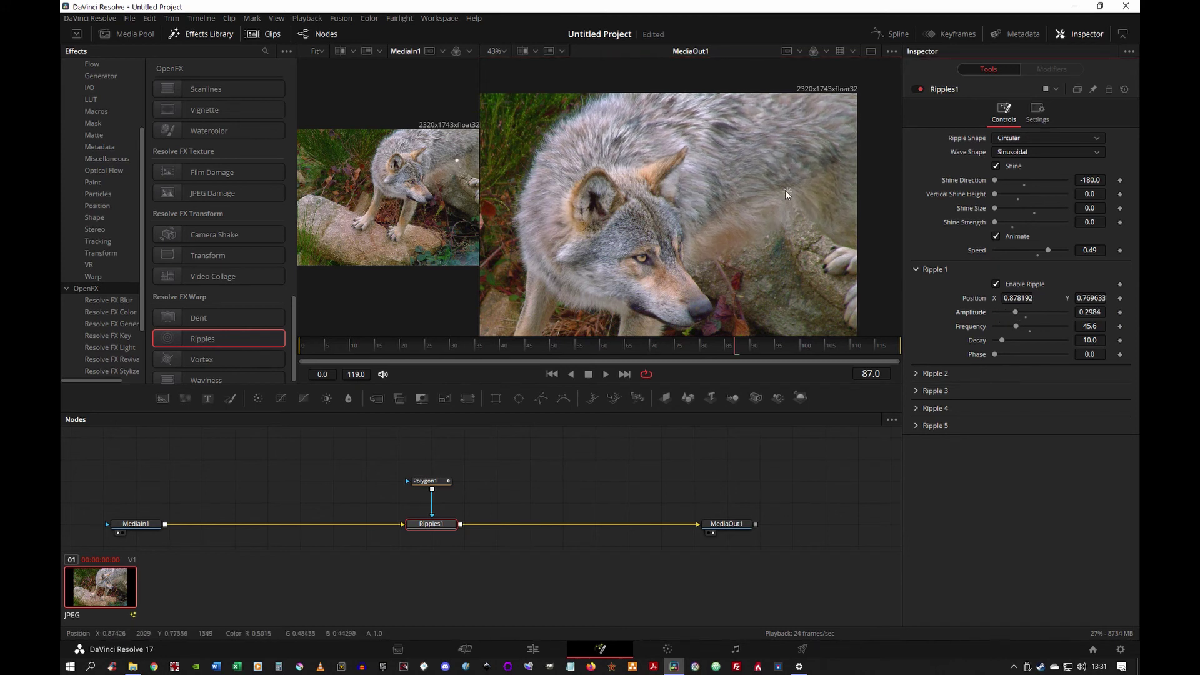
mouse_move(785, 190)
left_mouse_down()
mouse_move(573, 246)
mouse_move(764, 165)
left_mouse_up()
left_click_drag(1016, 313, 1000, 312)
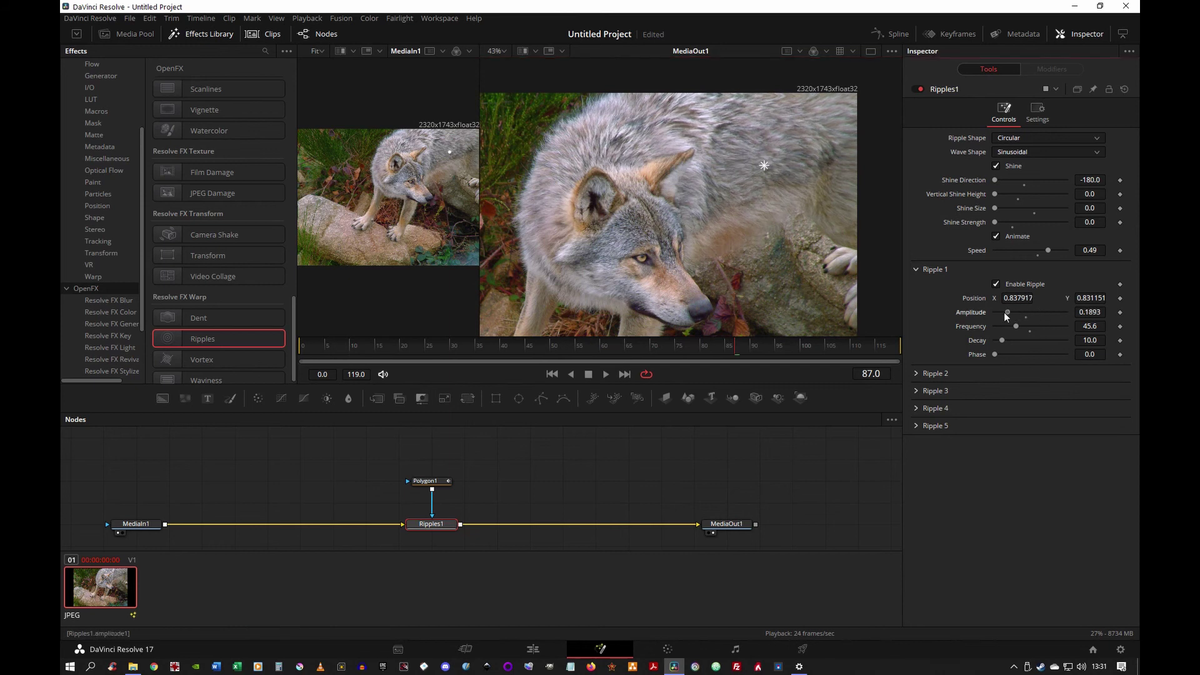
mouse_move(766, 167)
left_mouse_down()
mouse_move(687, 153)
mouse_move(682, 129)
mouse_move(804, 146)
left_mouse_up()
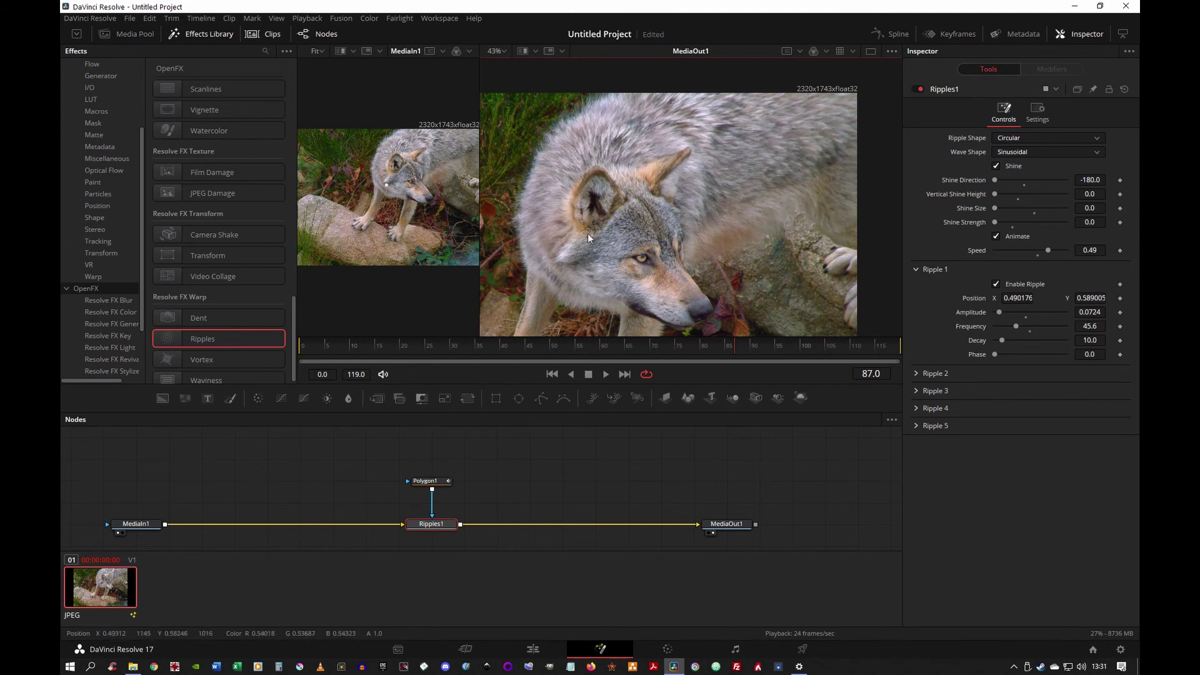
mouse_move(804, 145)
left_mouse_down()
mouse_move(804, 215)
mouse_move(834, 331)
left_mouse_up()
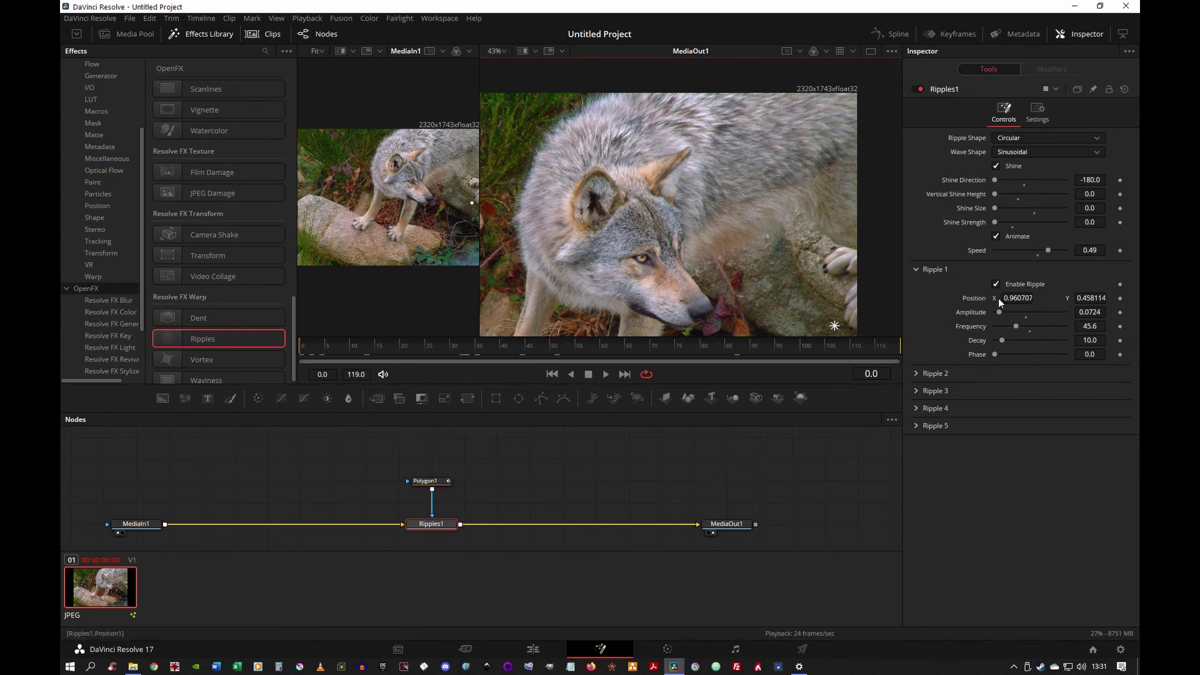
Keyframe the ripple centre at frame 0, then at frame 24 raise it up the right edge with a curved point.
left_click(1120, 298)
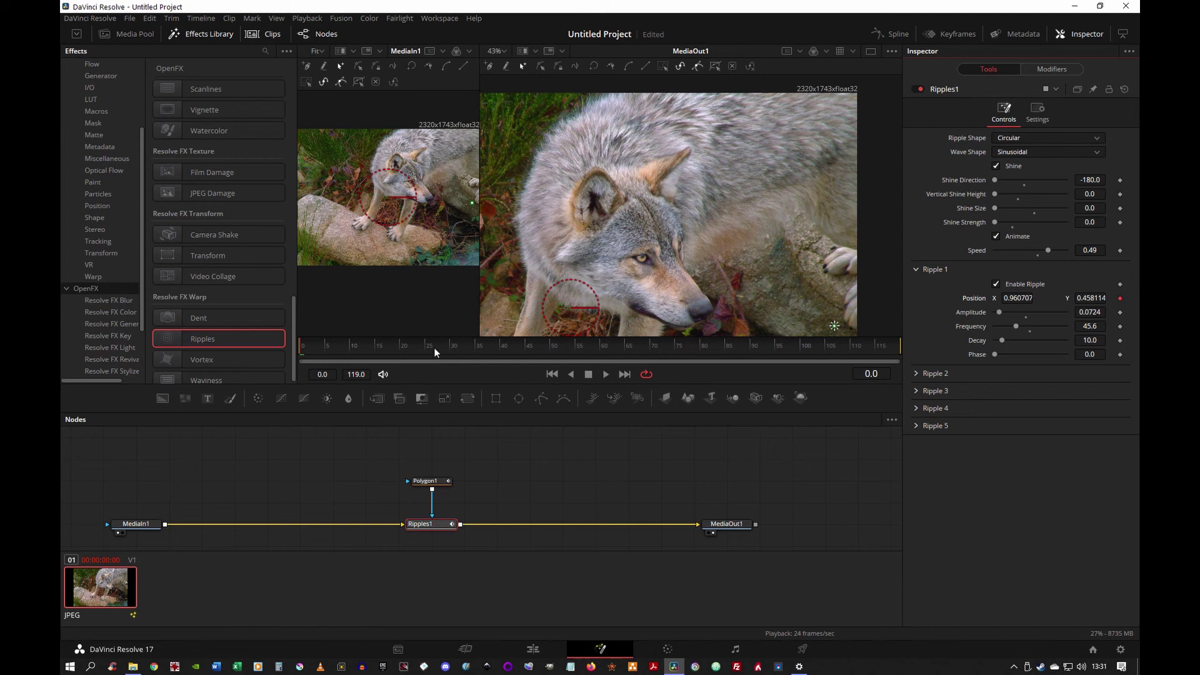
left_click(458, 352)
left_click_drag(469, 351, 420, 350)
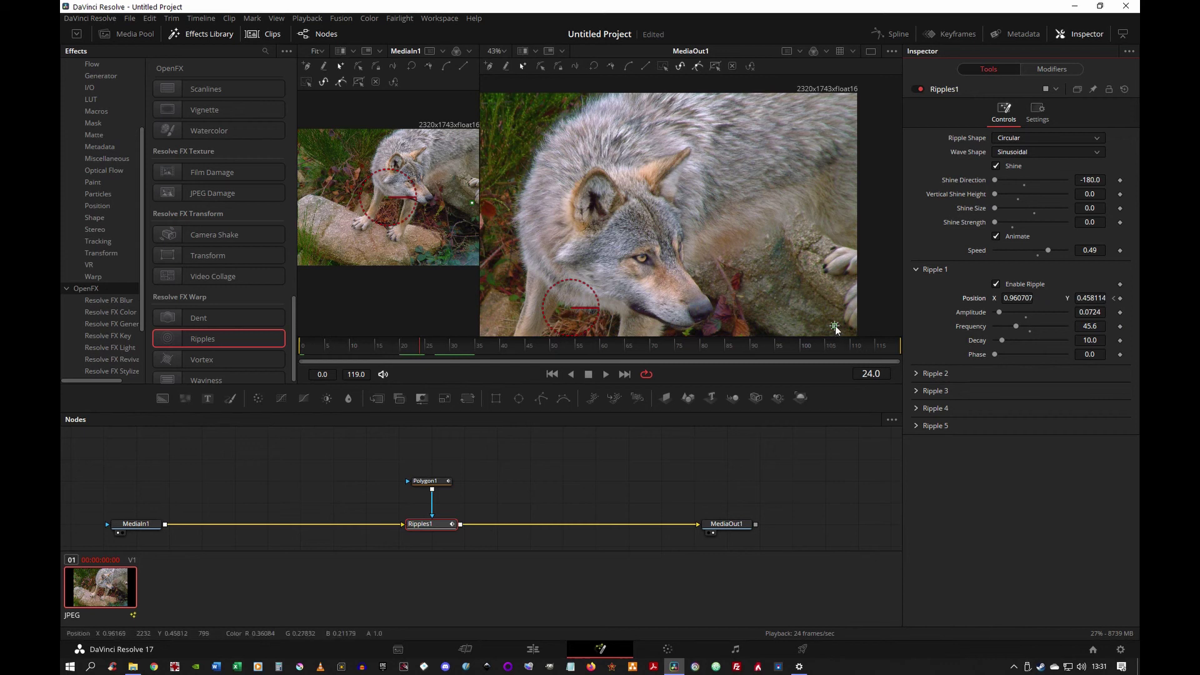
left_click_drag(834, 325, 839, 249)
mouse_move(836, 169)
left_mouse_down()
mouse_move(842, 118)
mouse_move(831, 115)
left_mouse_up()
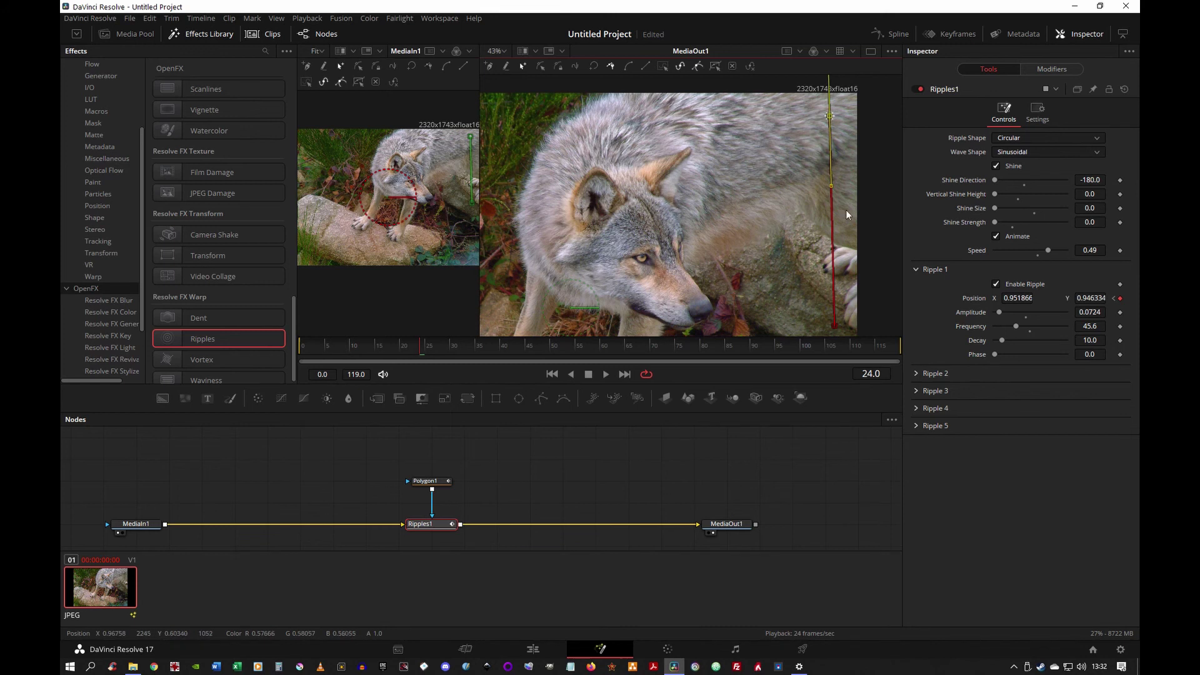
mouse_move(830, 185)
left_mouse_down()
mouse_move(880, 167)
mouse_move(894, 130)
left_mouse_up()
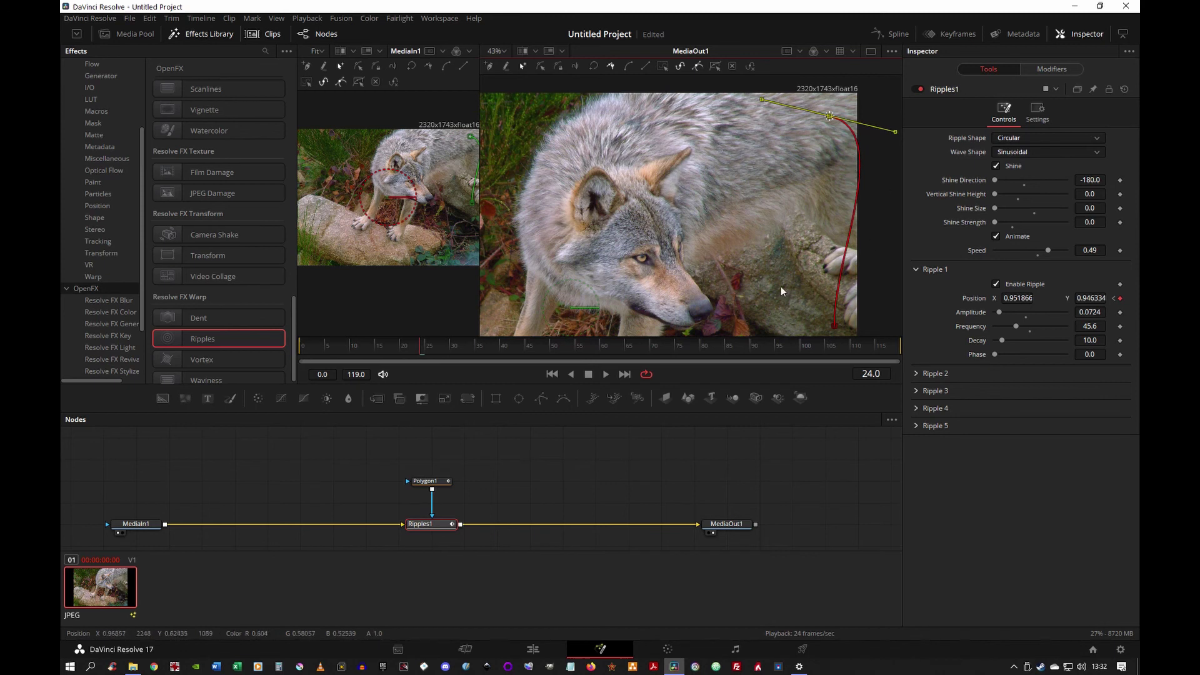
At frame 48, move the ripple centre left along the top edge to 0.646365, 0.968586.
left_click(544, 346)
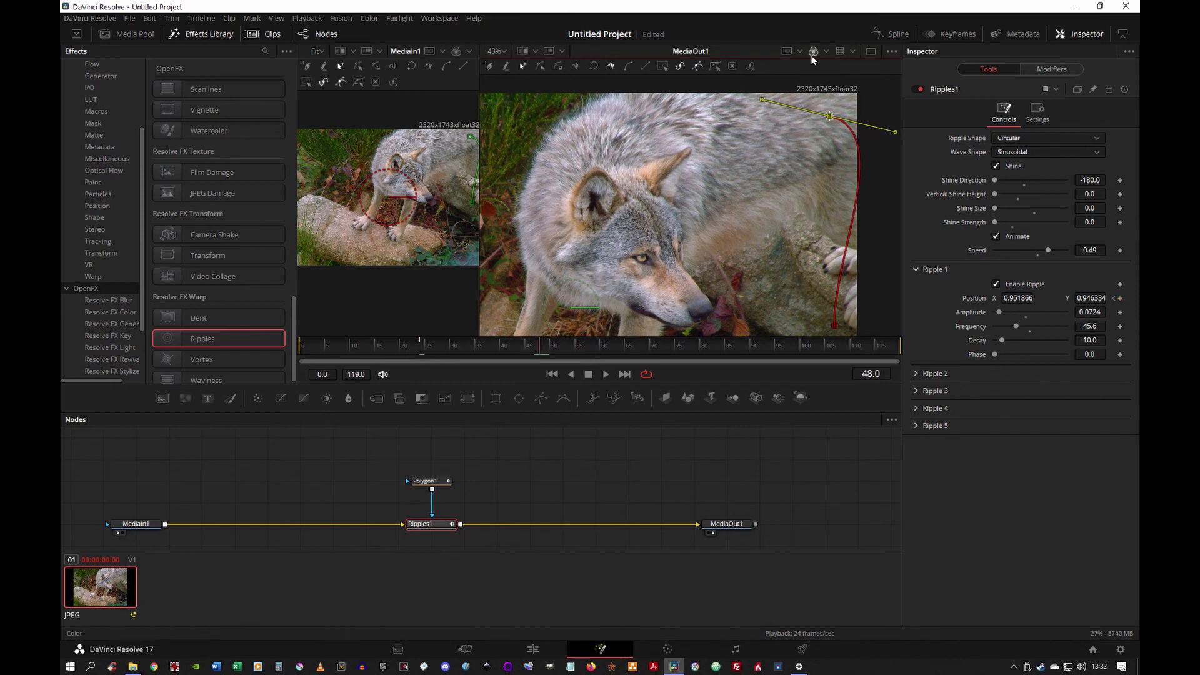
left_click(714, 107)
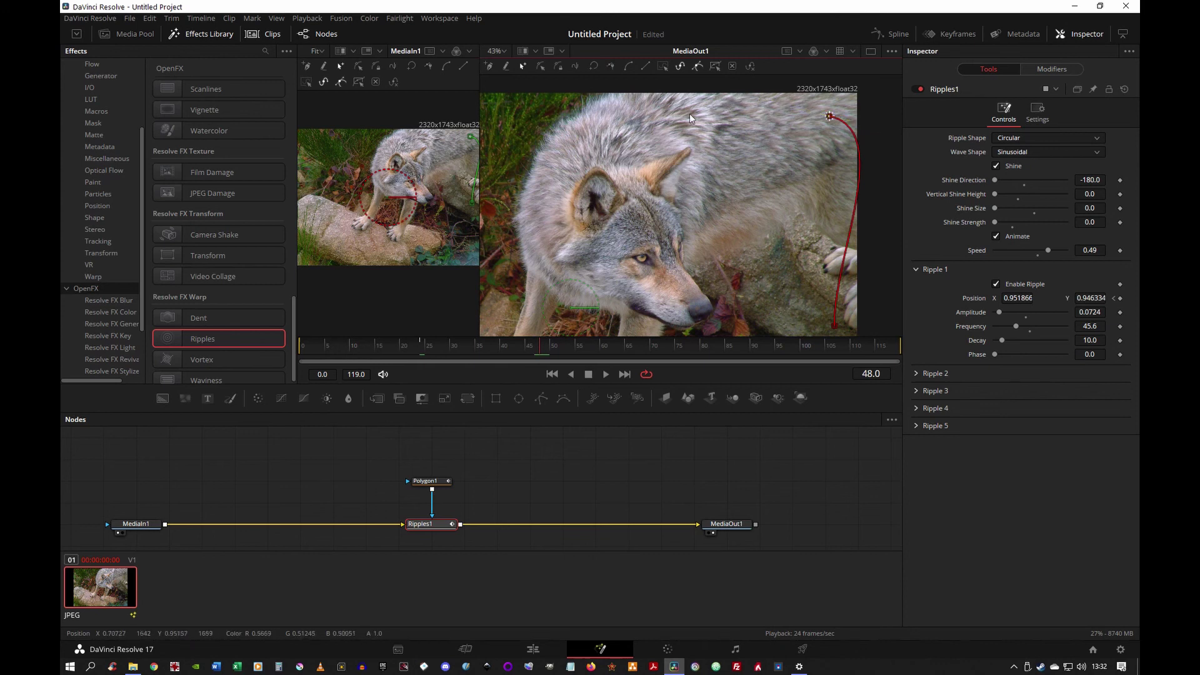
mouse_move(829, 116)
left_mouse_down()
mouse_move(595, 104)
mouse_move(595, 140)
left_mouse_up()
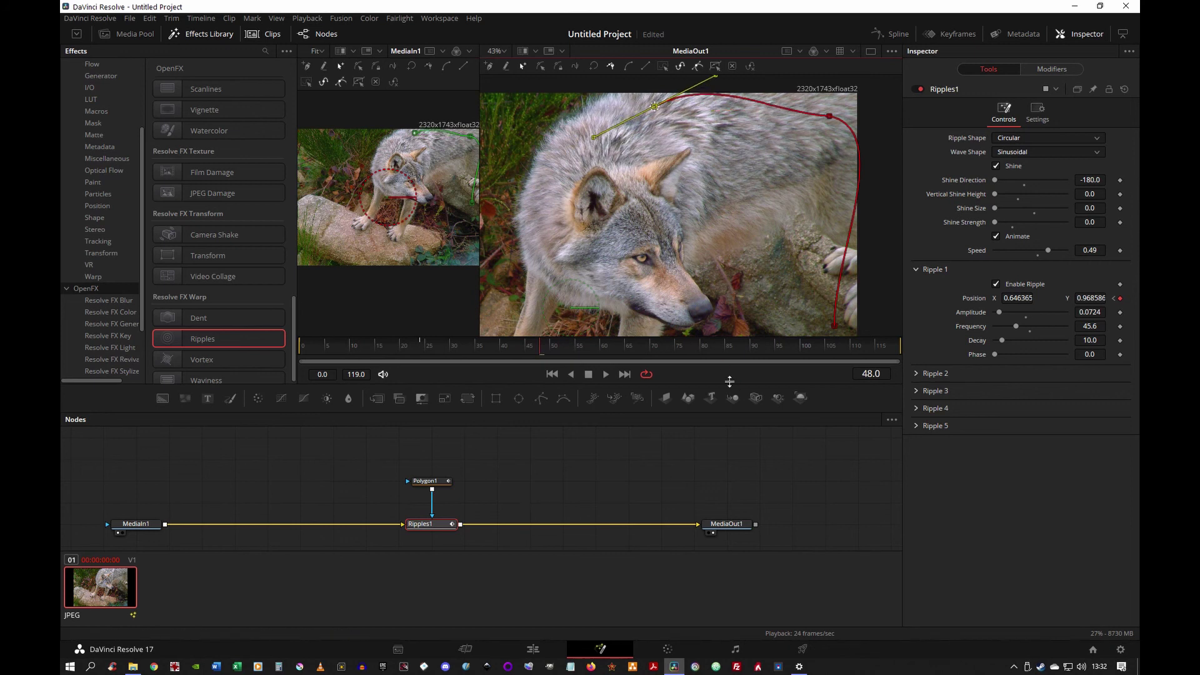
At frame 119, place the ripple centre at the lower left (0.374263, 0.471203) and widen the path.
left_click_drag(819, 350, 894, 350)
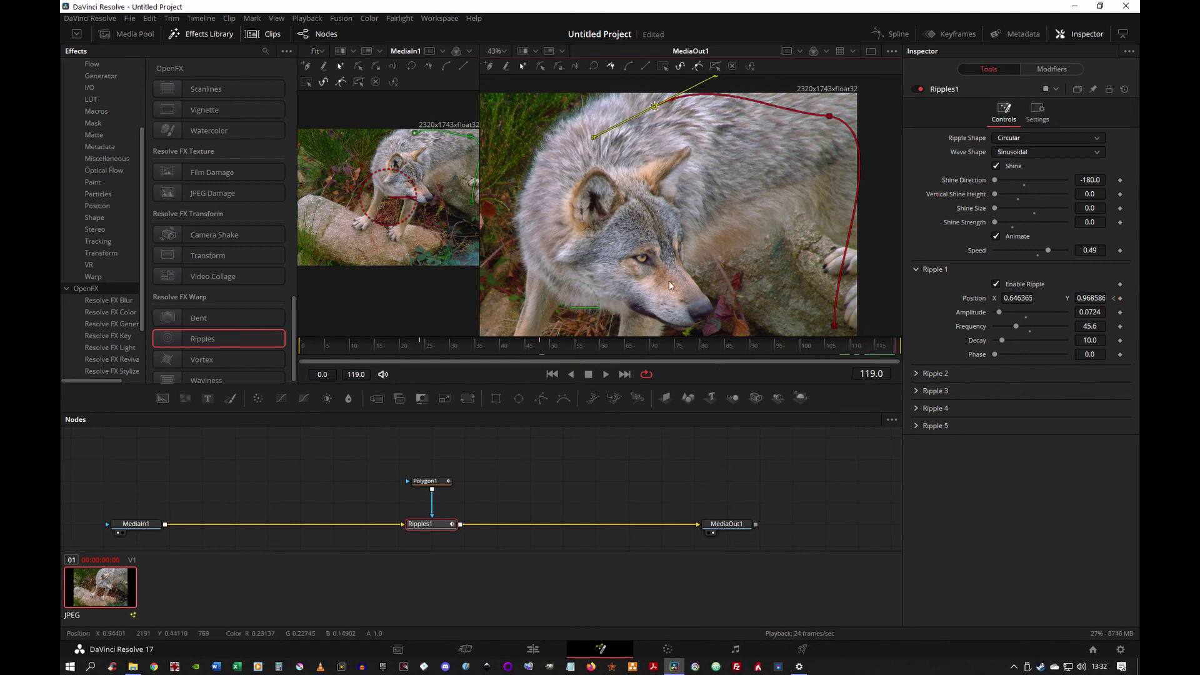
left_click_drag(655, 110, 500, 320)
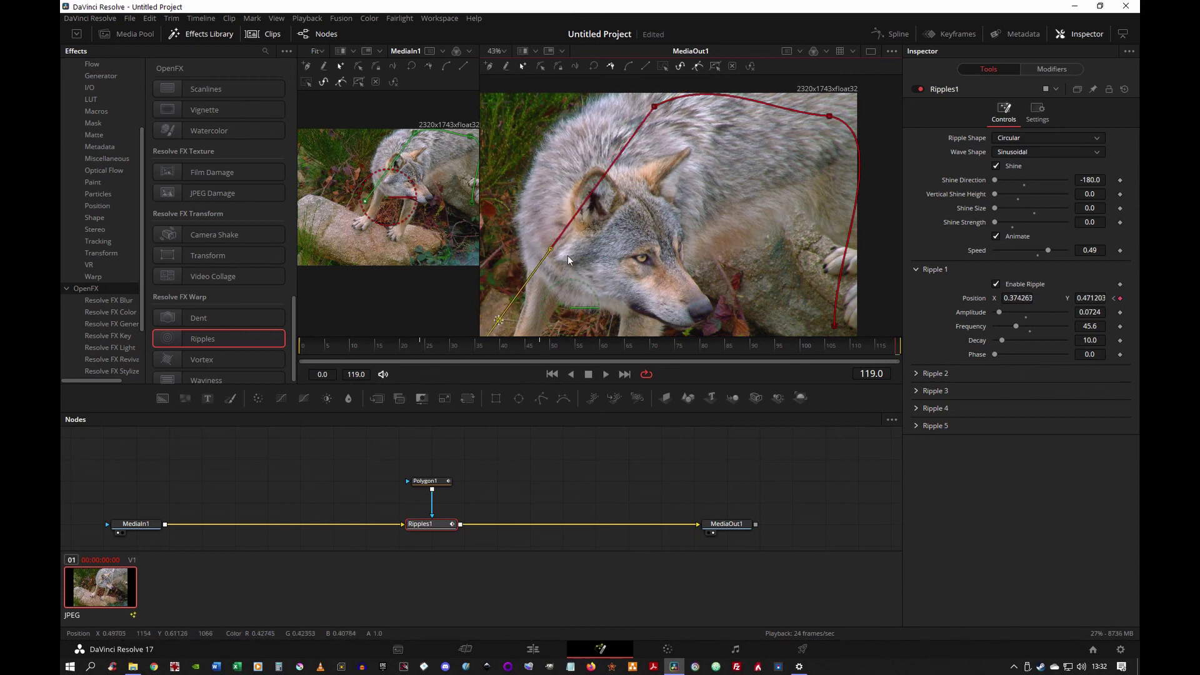
left_click_drag(550, 249, 598, 310)
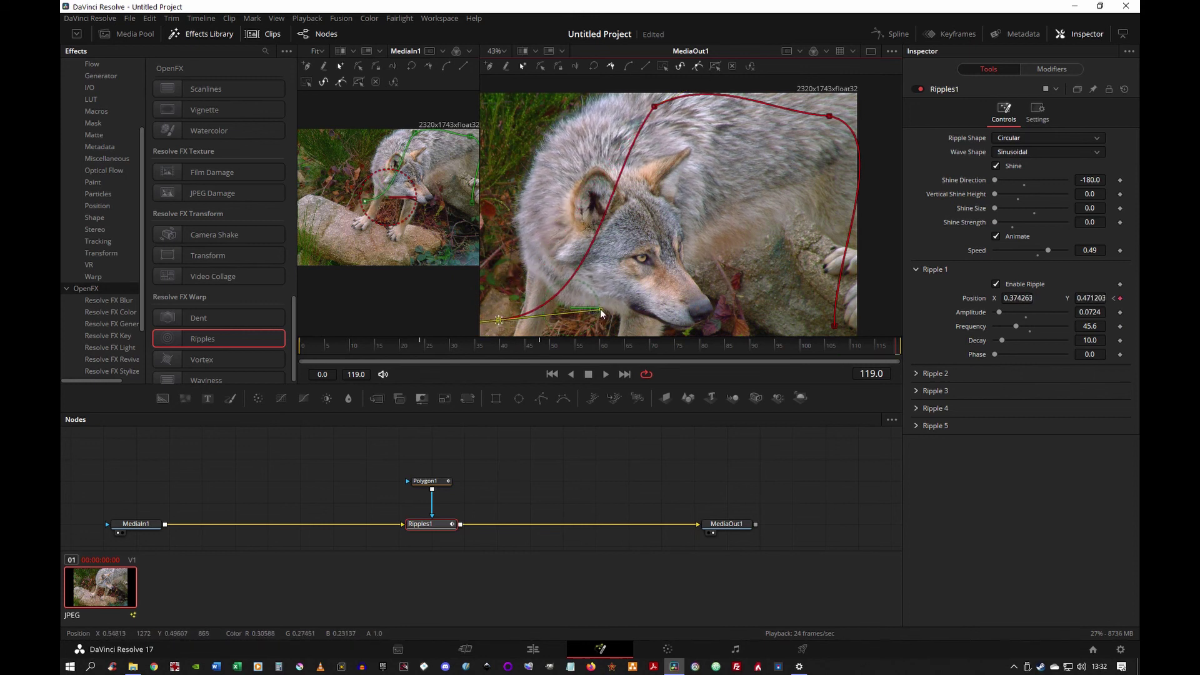
left_click_drag(601, 309, 513, 129)
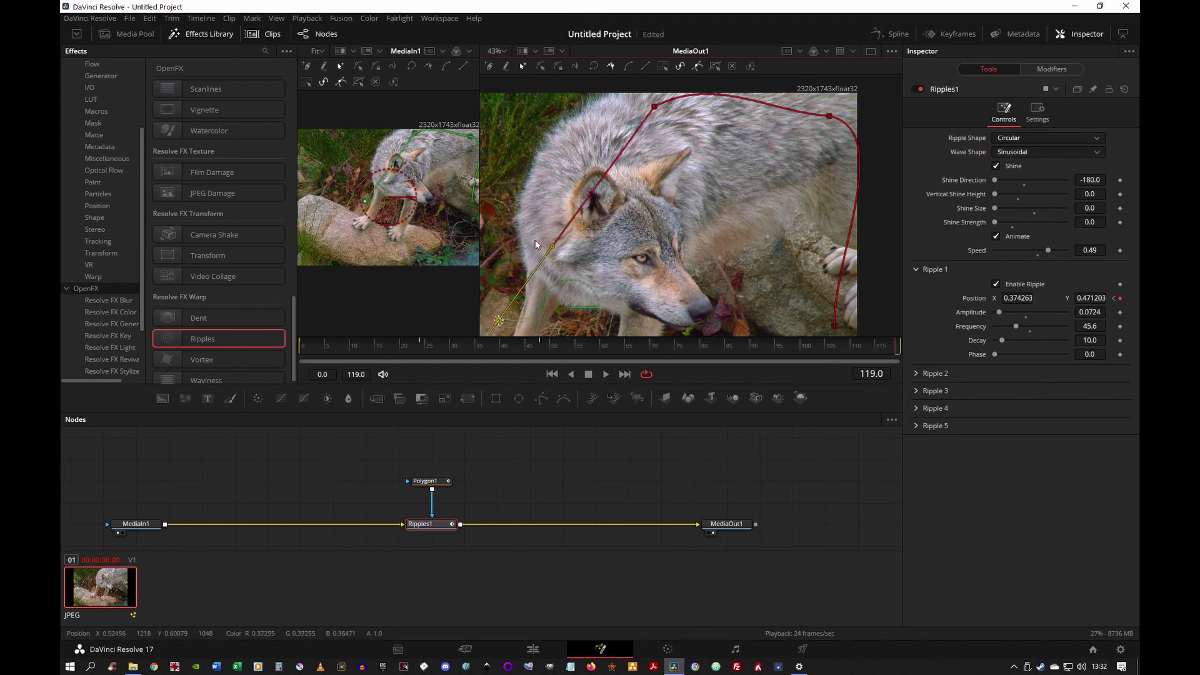
Smooth the path's top and right points into an arch over the wolf's head, then check an earlier frame.
left_click(654, 108)
left_click_drag(600, 179, 583, 160)
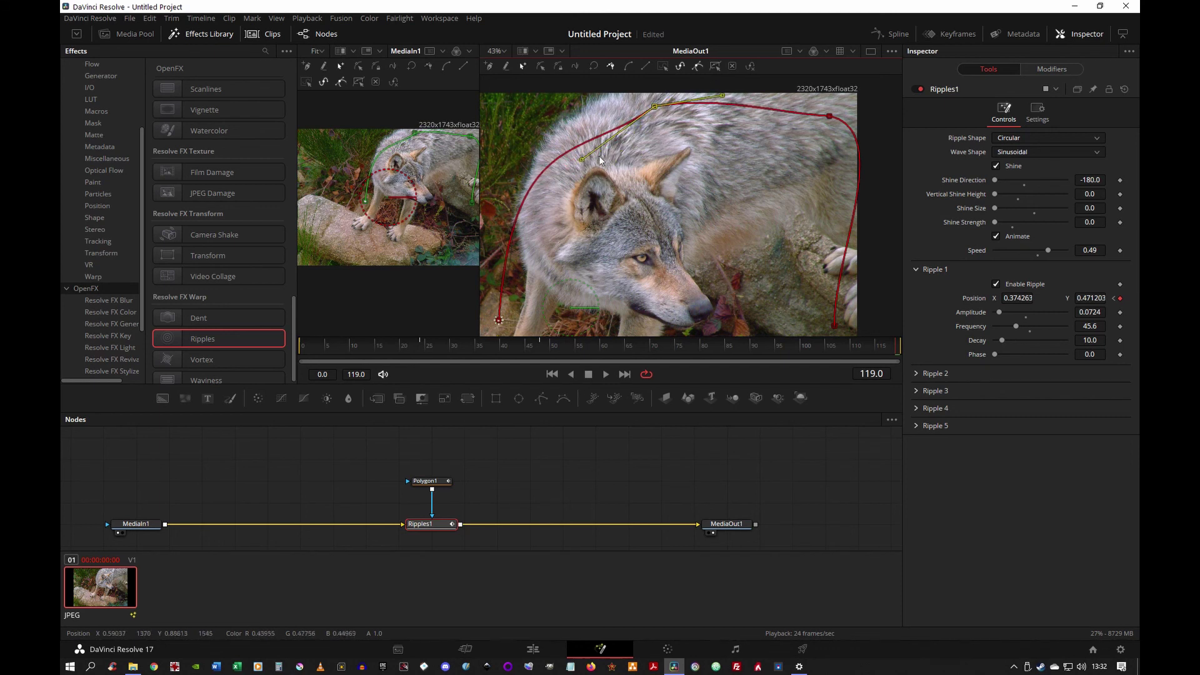
left_click_drag(583, 159, 558, 130)
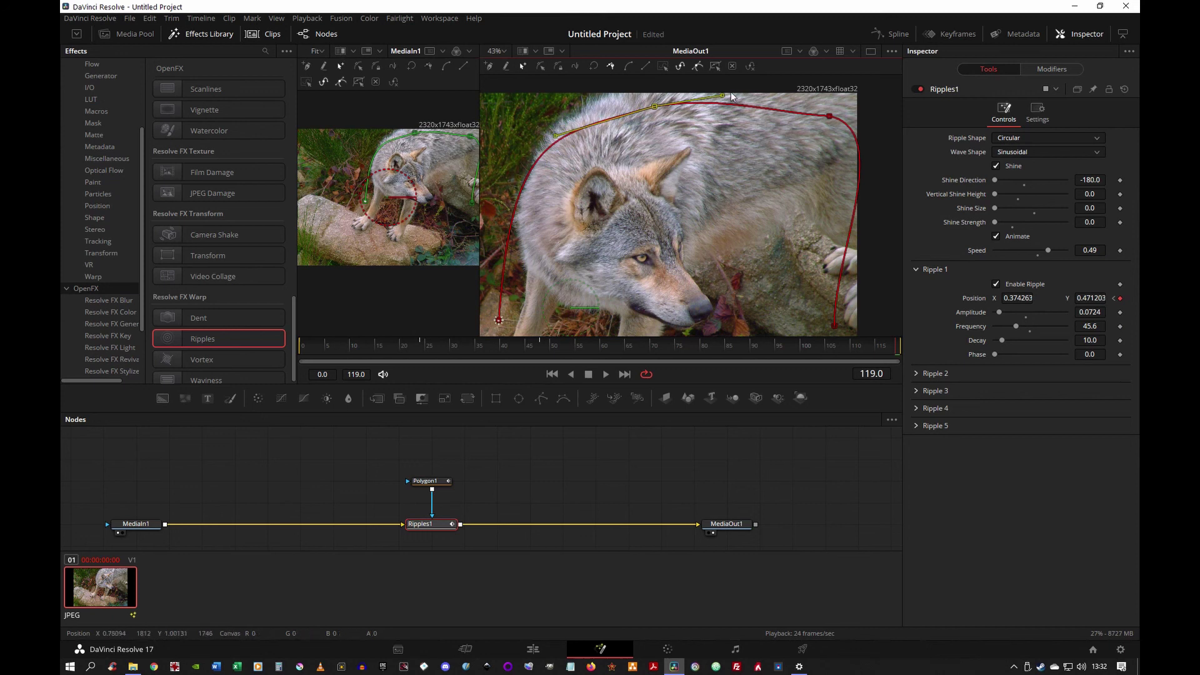
left_click_drag(723, 99, 725, 97)
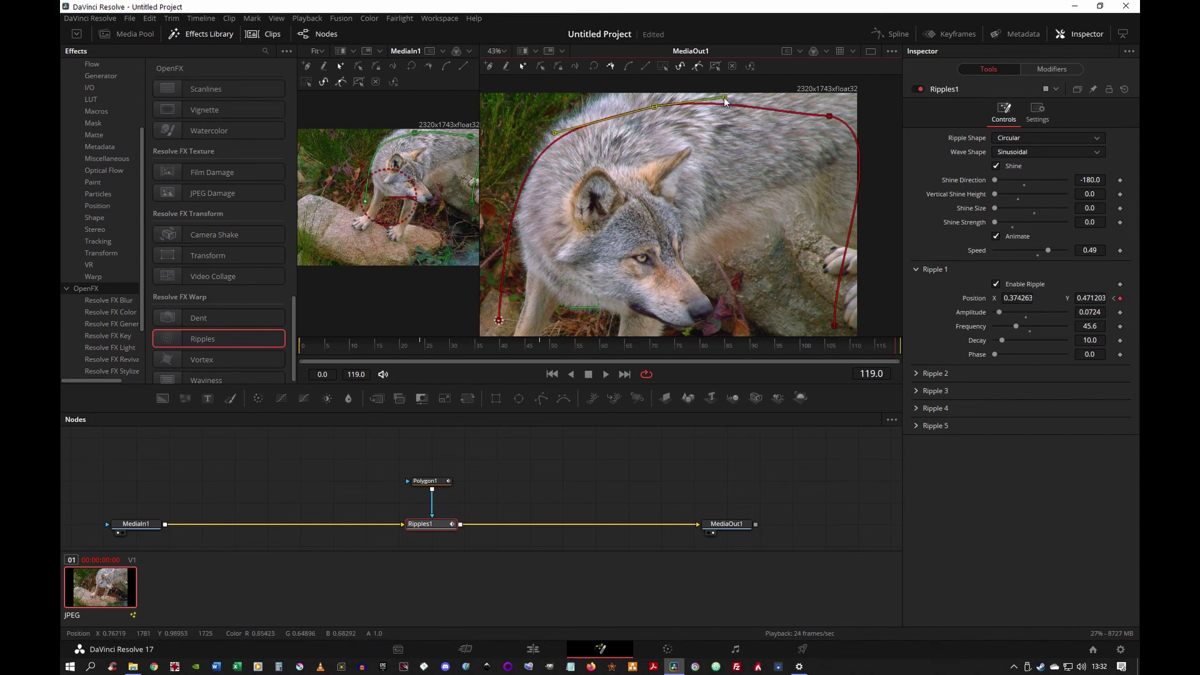
left_click_drag(827, 114, 766, 104)
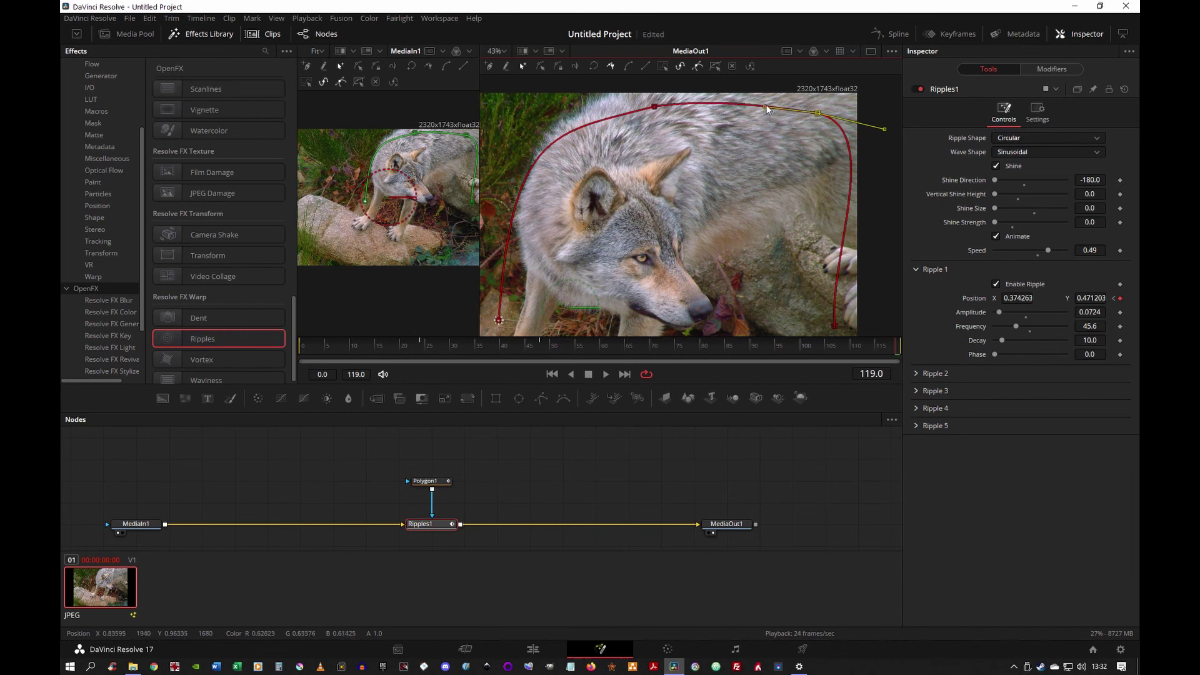
mouse_move(510, 351)
left_mouse_down()
mouse_move(499, 351)
mouse_move(559, 349)
left_mouse_up()
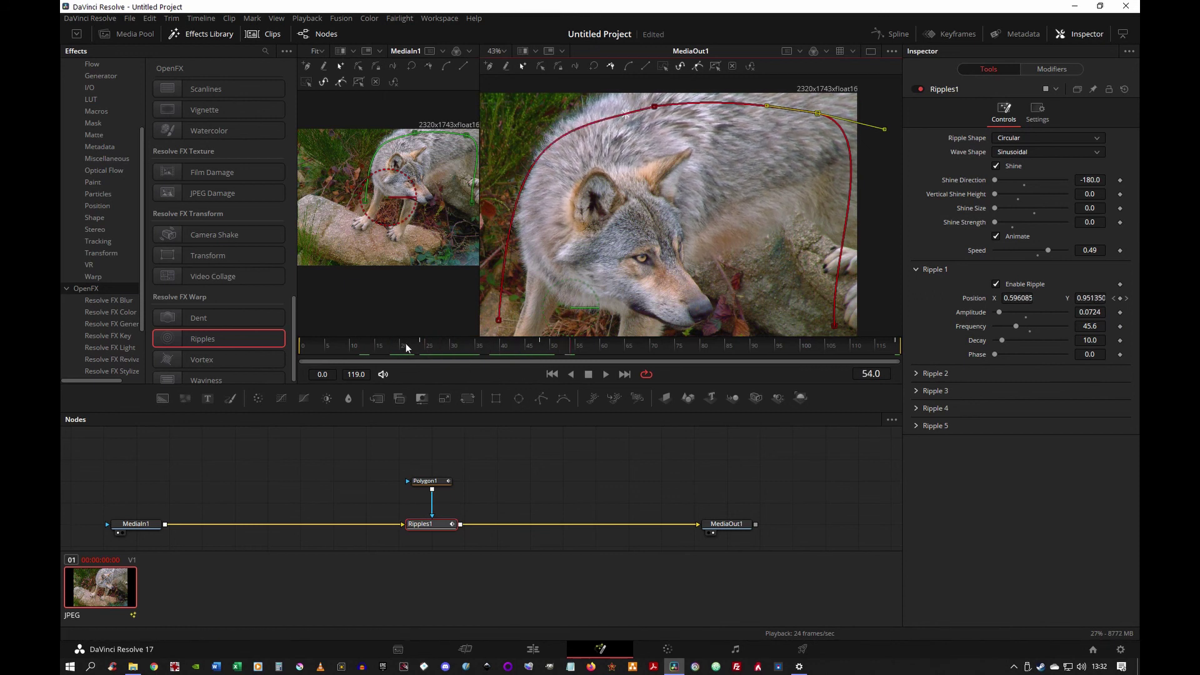
Play the ripple animation from frame 11 to frame 104, then switch to the Edit page timeline.
left_click(359, 347)
left_click(604, 374)
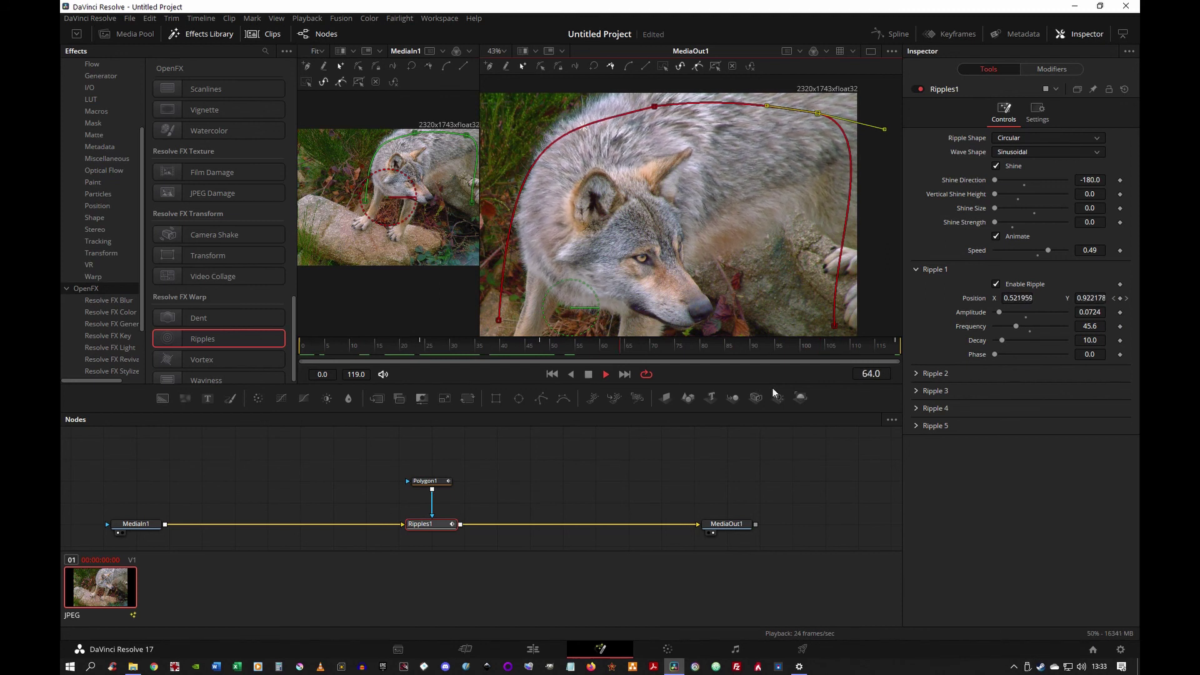
left_click(588, 373)
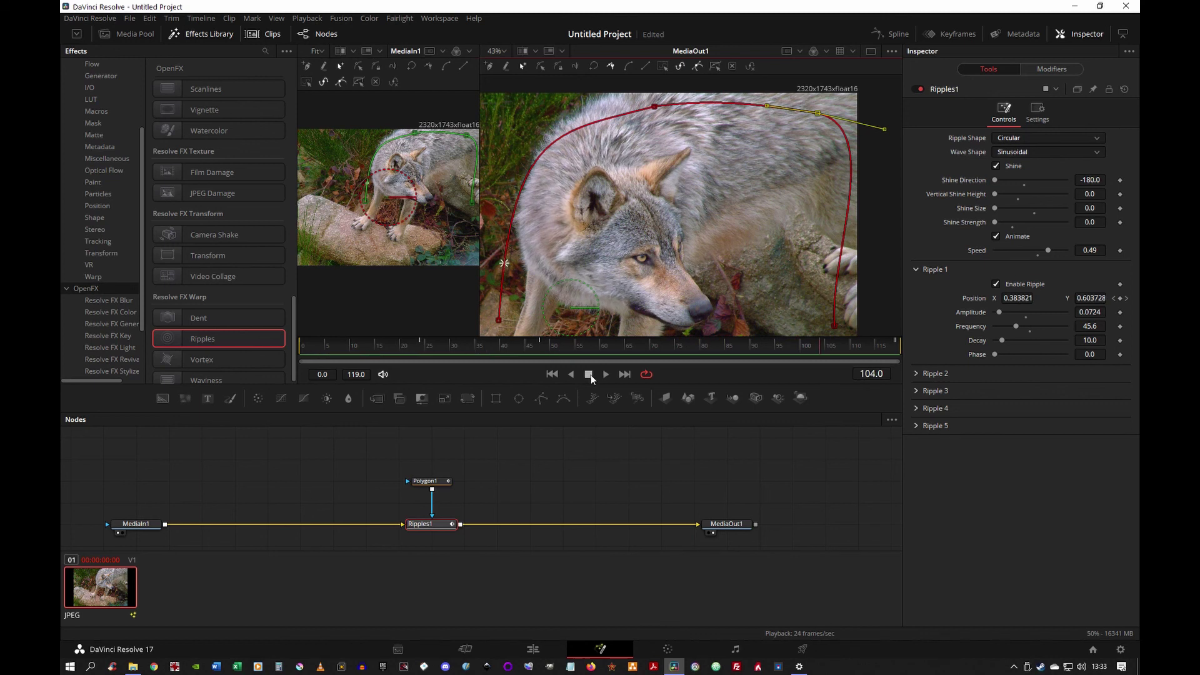
left_click(532, 649)
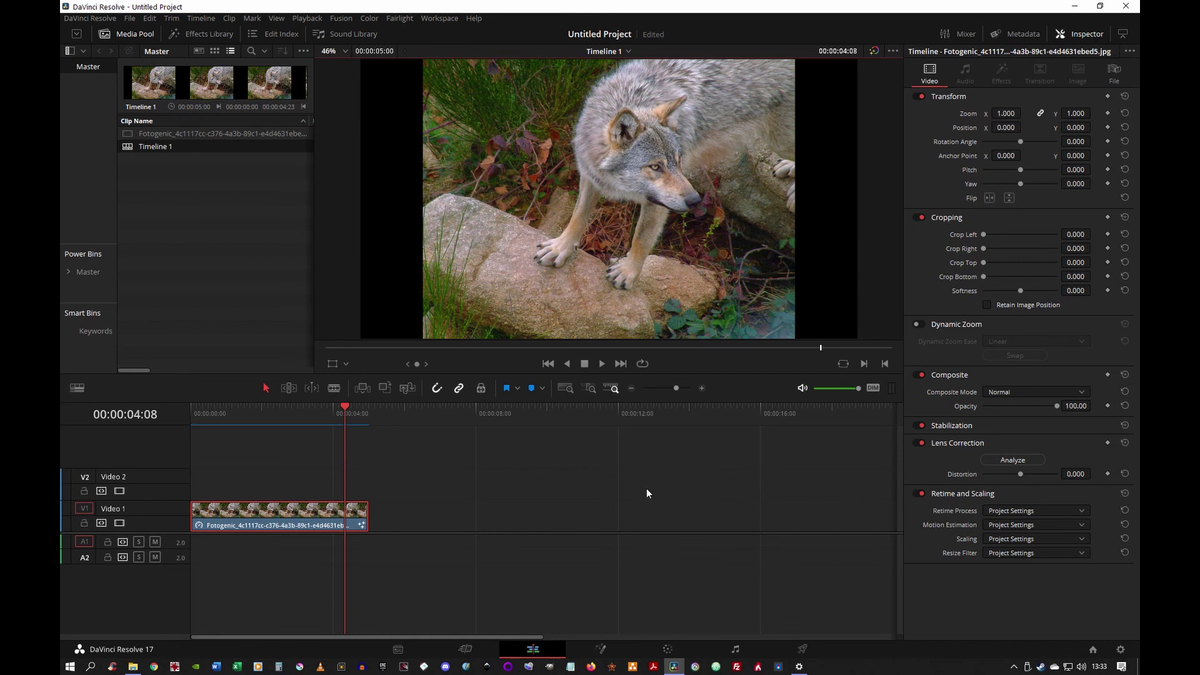
Go back to the Fusion page and scroll the Effects Library category list.
left_click(600, 648)
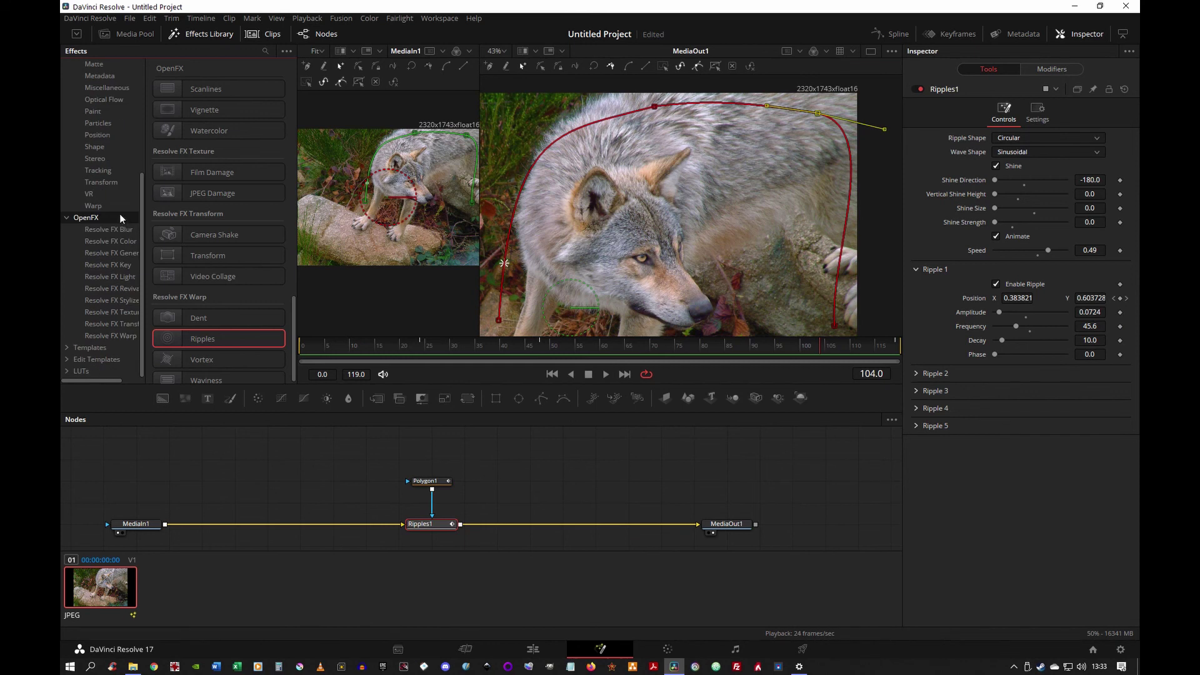
scroll(120, 215, "up", 2)
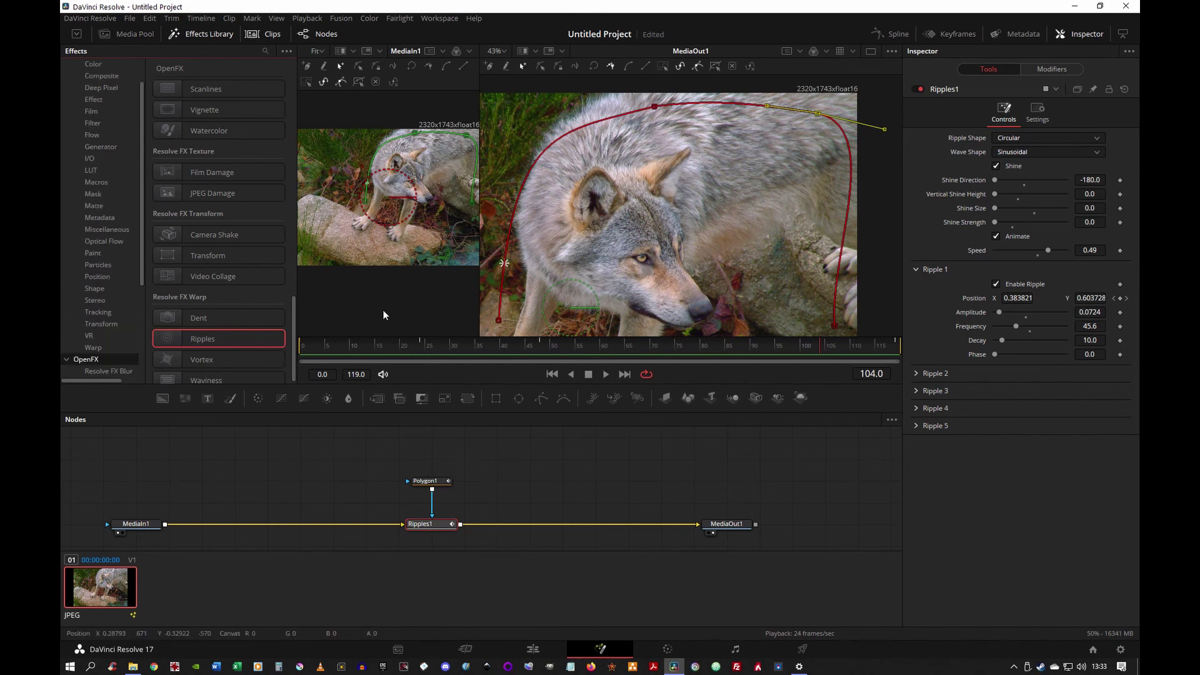